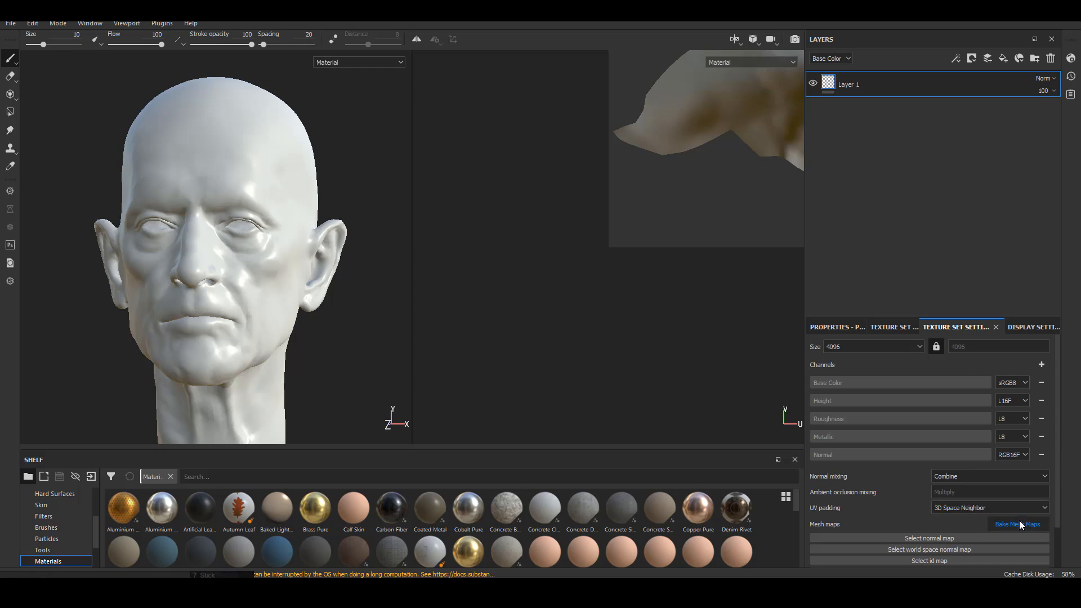
# Bake the mesh maps of all texture sets at 4096 output size with stick_hi.OBJ as the high definition mesh
pyautogui.click(563, 140)
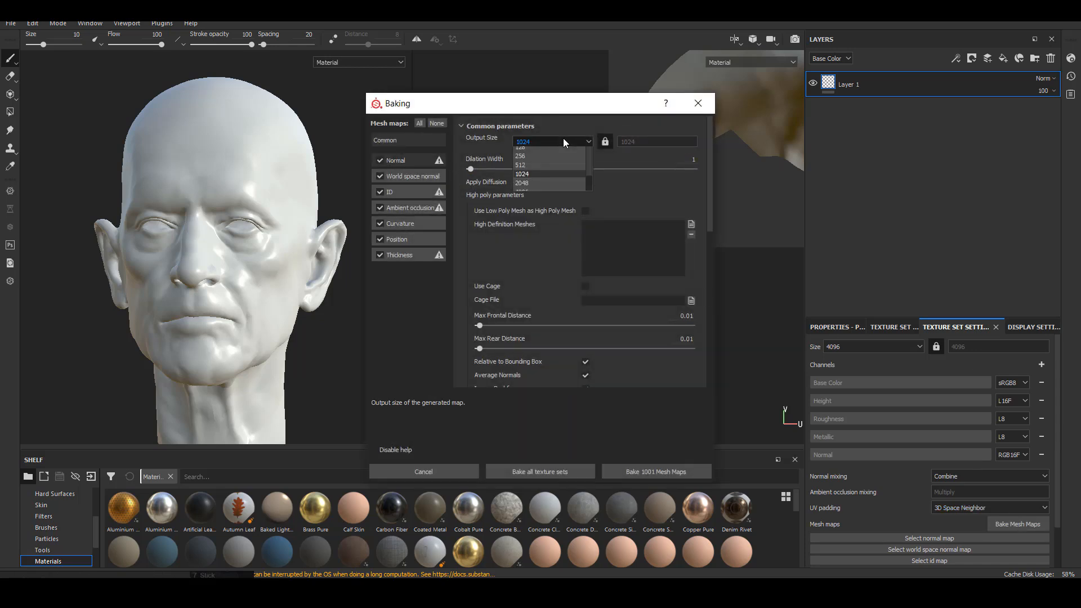
pyautogui.click(542, 200)
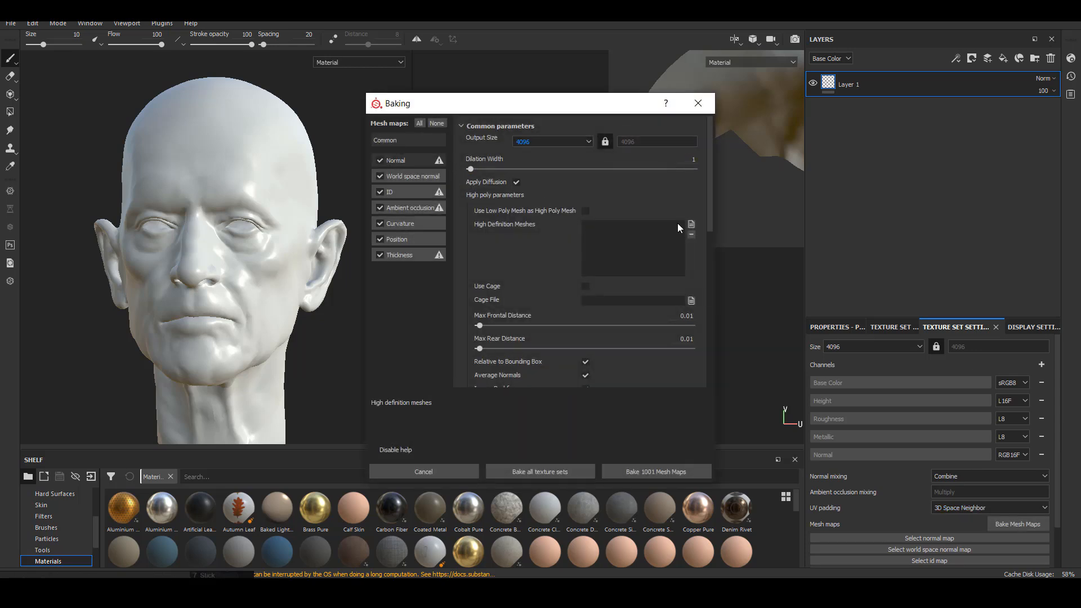
pyautogui.click(692, 224)
pyautogui.click(599, 232)
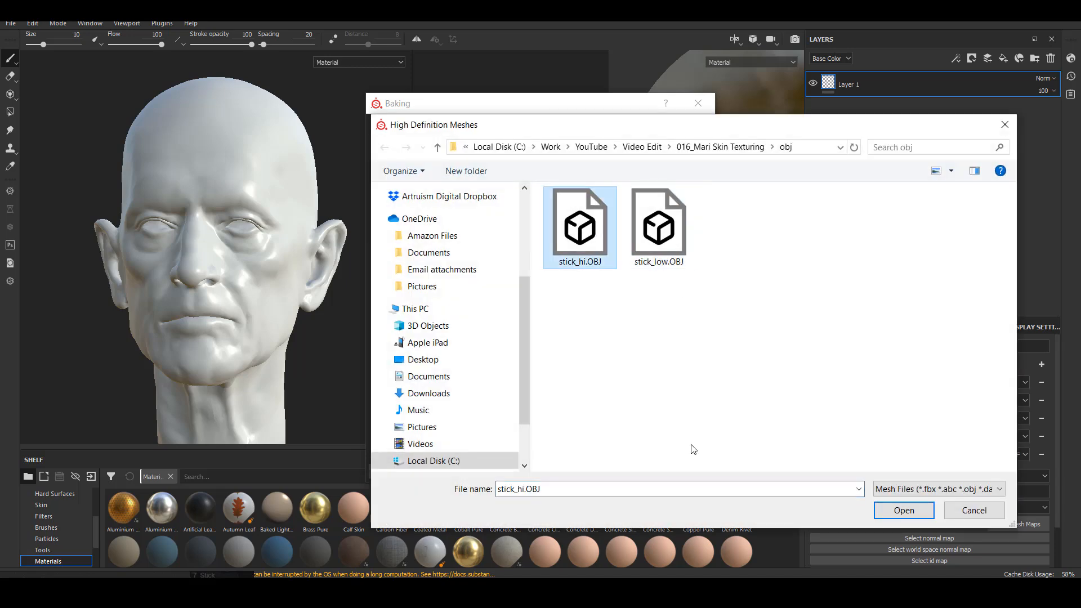
pyautogui.click(903, 510)
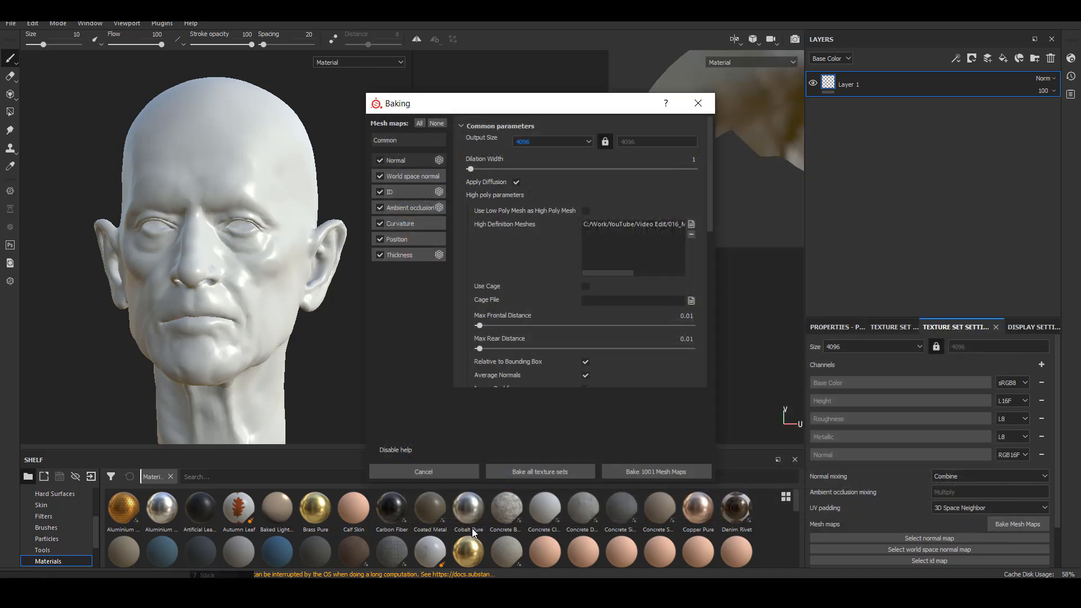
pyautogui.click(552, 475)
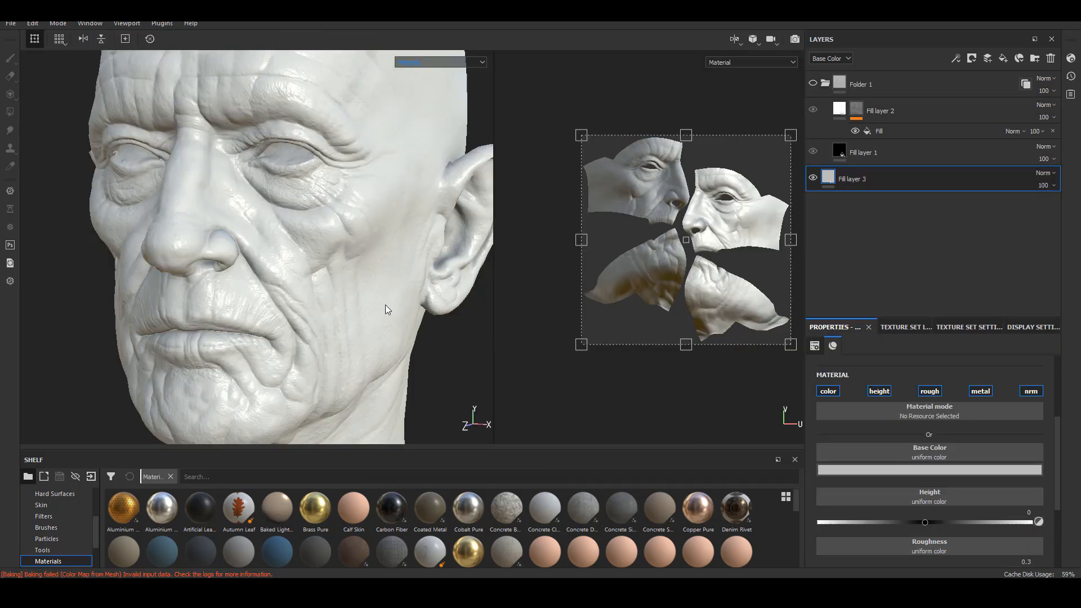
# Create a layer folder named "roughness" in texture set 1001
pyautogui.moveTo(386, 306)
pyautogui.keyDown('alt'); pyautogui.mouseDown()
pyautogui.moveTo(346, 309)
pyautogui.moveTo(441, 345)
pyautogui.moveTo(374, 302)
pyautogui.moveTo(390, 291)
pyautogui.moveTo(345, 336)
pyautogui.moveTo(289, 319)
pyautogui.moveTo(403, 325)
pyautogui.moveTo(370, 321)
pyautogui.moveTo(345, 227)
pyautogui.mouseUp(); pyautogui.keyUp('alt')
pyautogui.moveTo(345, 227)
pyautogui.keyDown('alt'); pyautogui.mouseDown(button='right')
pyautogui.moveTo(374, 282)
pyautogui.moveTo(362, 272)
pyautogui.moveTo(362, 355)
pyautogui.moveTo(341, 332)
pyautogui.mouseUp(button='right'); pyautogui.keyUp('alt')
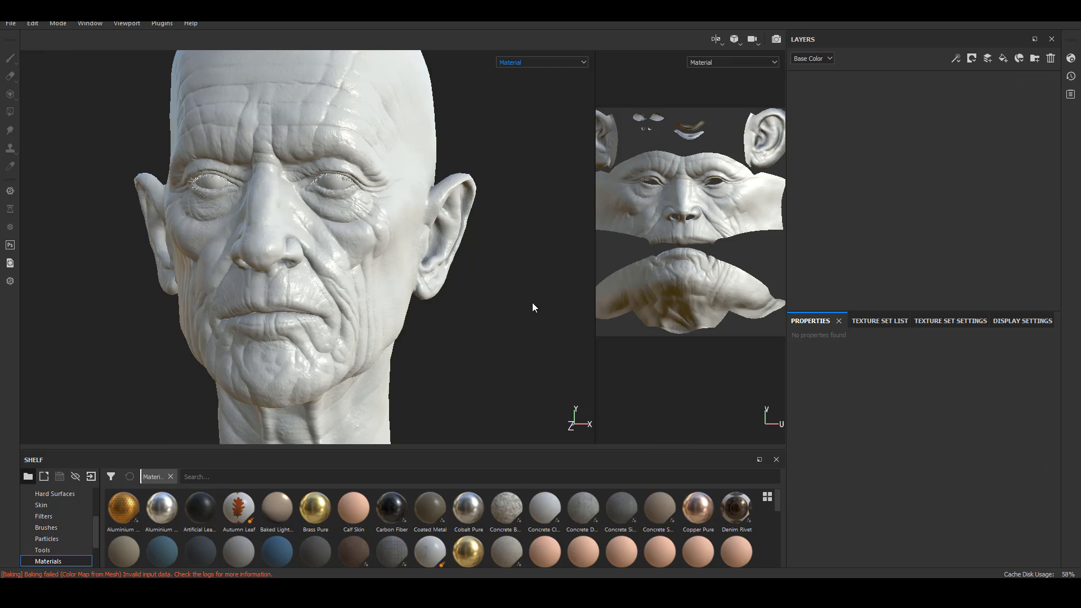
pyautogui.keyDown('alt'); pyautogui.moveTo(525, 323); pyautogui.dragTo(660, 270); pyautogui.keyUp('alt')
pyautogui.click(882, 322)
pyautogui.click(1035, 58)
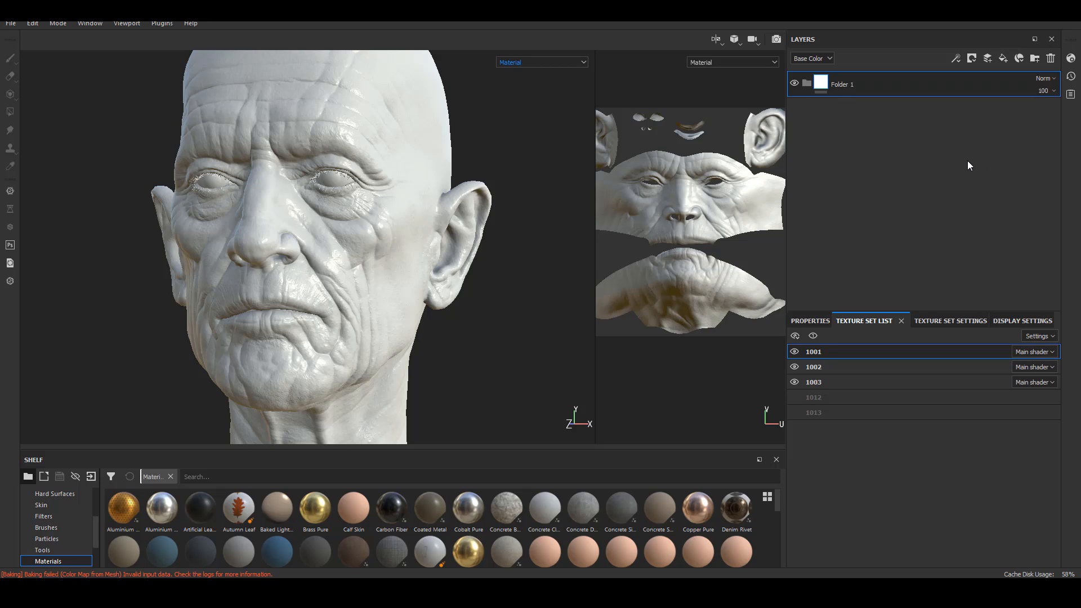
pyautogui.doubleClick(840, 83)
pyautogui.write('roughness')
pyautogui.press('Return')
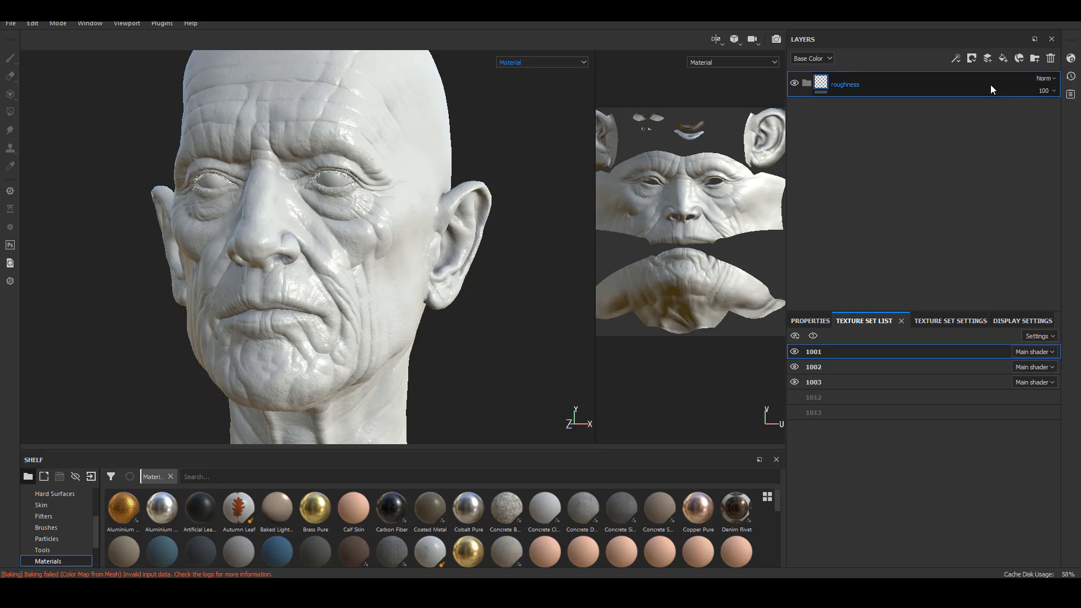
# Add a fill layer inside the roughness folder and name it "black display"
pyautogui.click(1003, 58)
pyautogui.moveTo(870, 87); pyautogui.dragTo(850, 111)
pyautogui.doubleClick(847, 111)
pyautogui.write('black display')
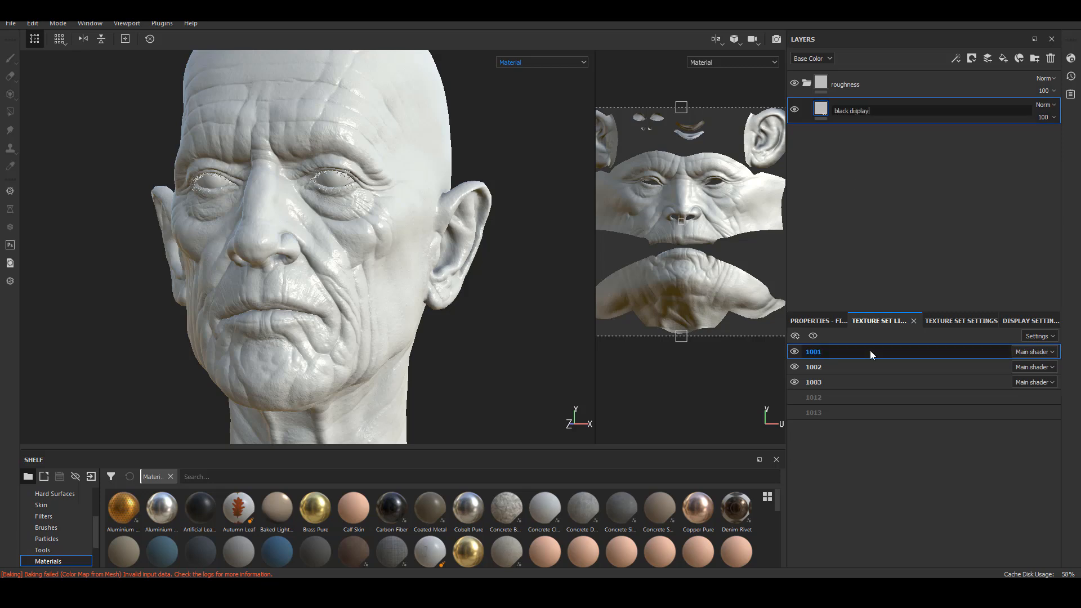
pyautogui.press('Return')
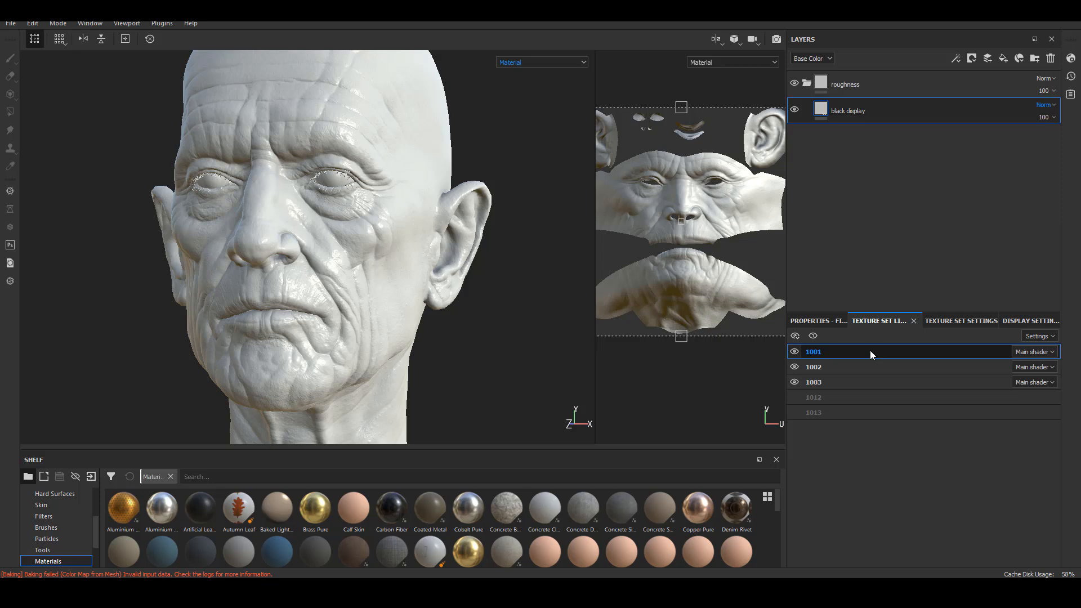
# Limit the black display layer to the color and rough channels
pyautogui.click(826, 322)
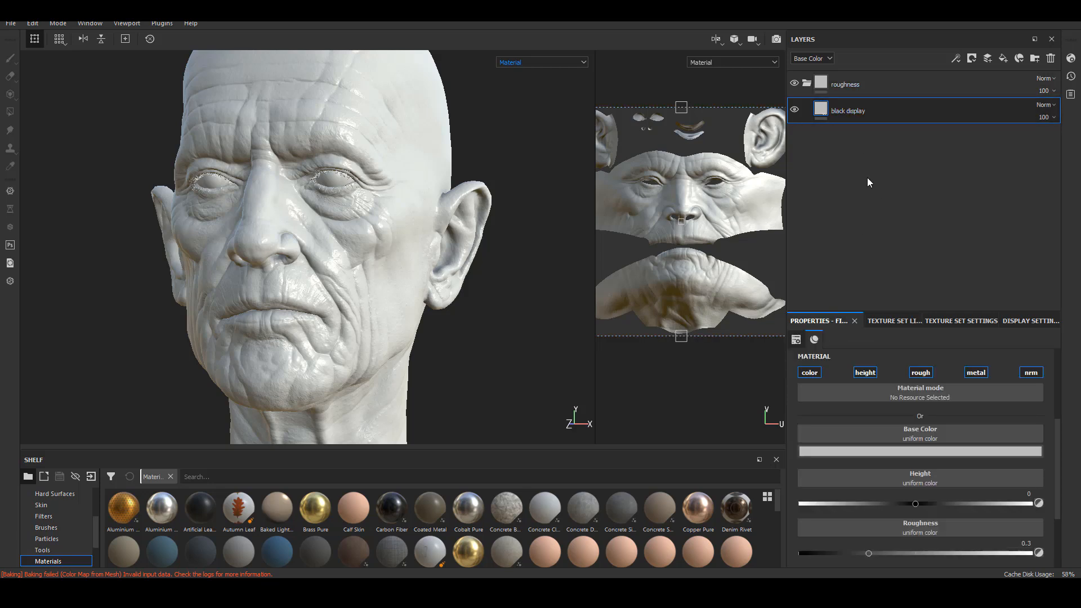
pyautogui.doubleClick(812, 374)
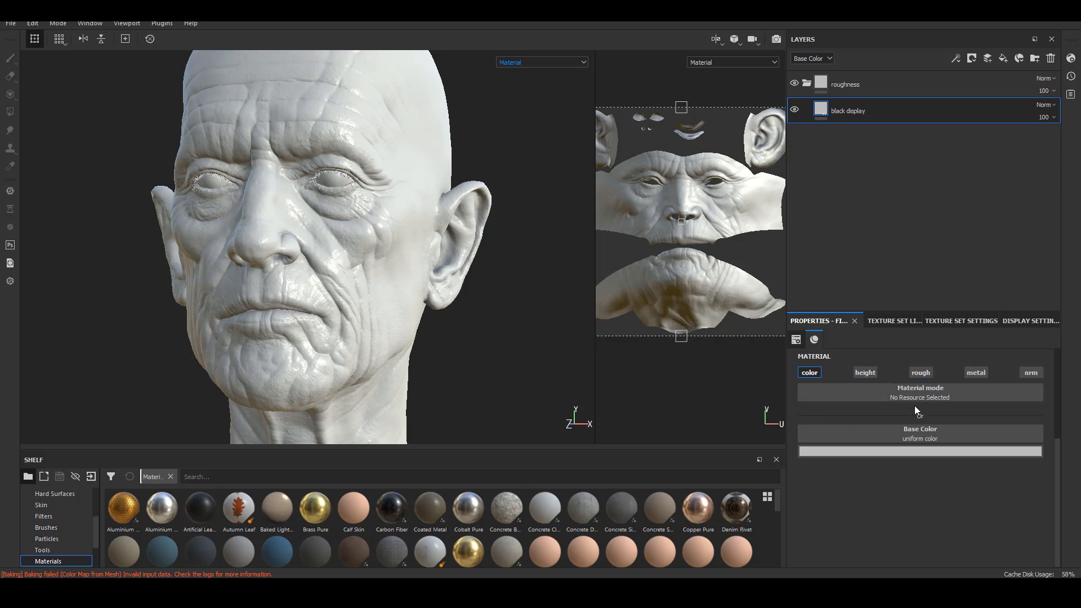
pyautogui.click(922, 373)
pyautogui.click(810, 372)
pyautogui.click(809, 374)
# Set the black display layer's base color to black and its roughness to 1
pyautogui.click(886, 455)
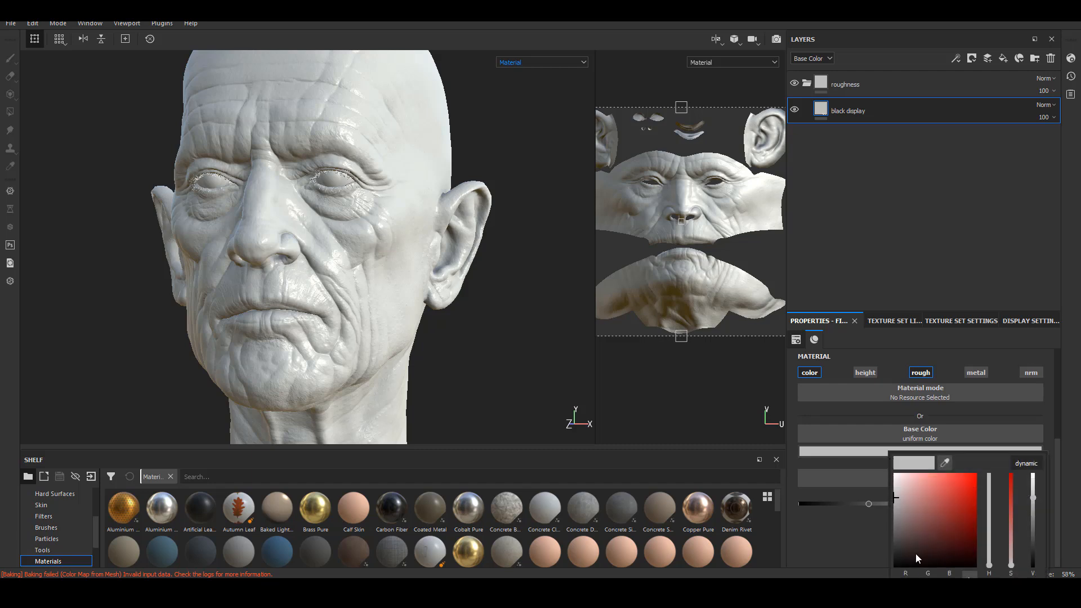
pyautogui.click(917, 555)
pyautogui.click(825, 555)
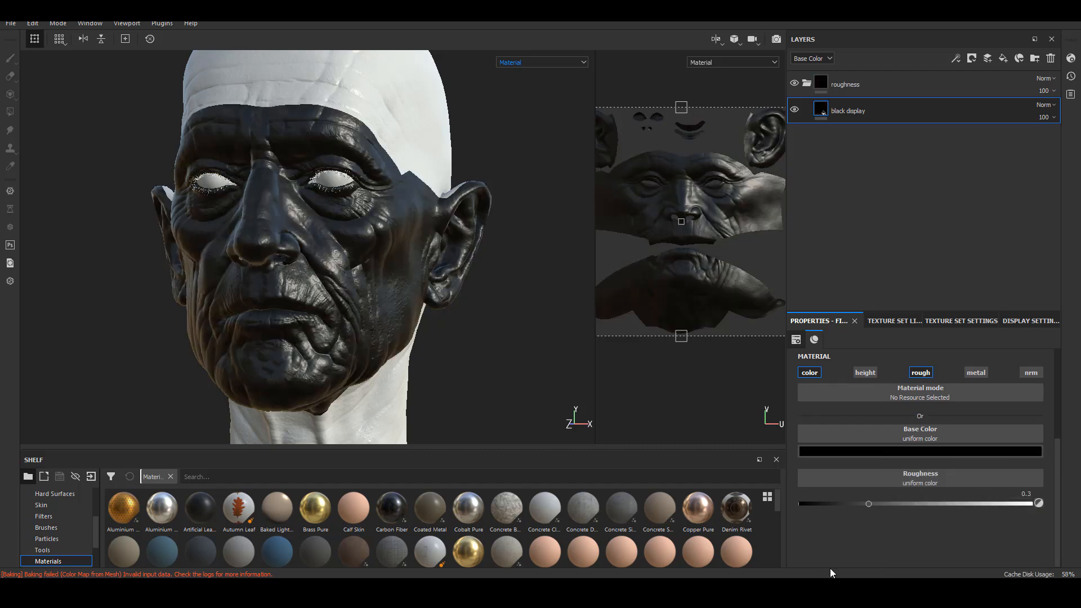
pyautogui.moveTo(870, 504); pyautogui.dragTo(1077, 515)
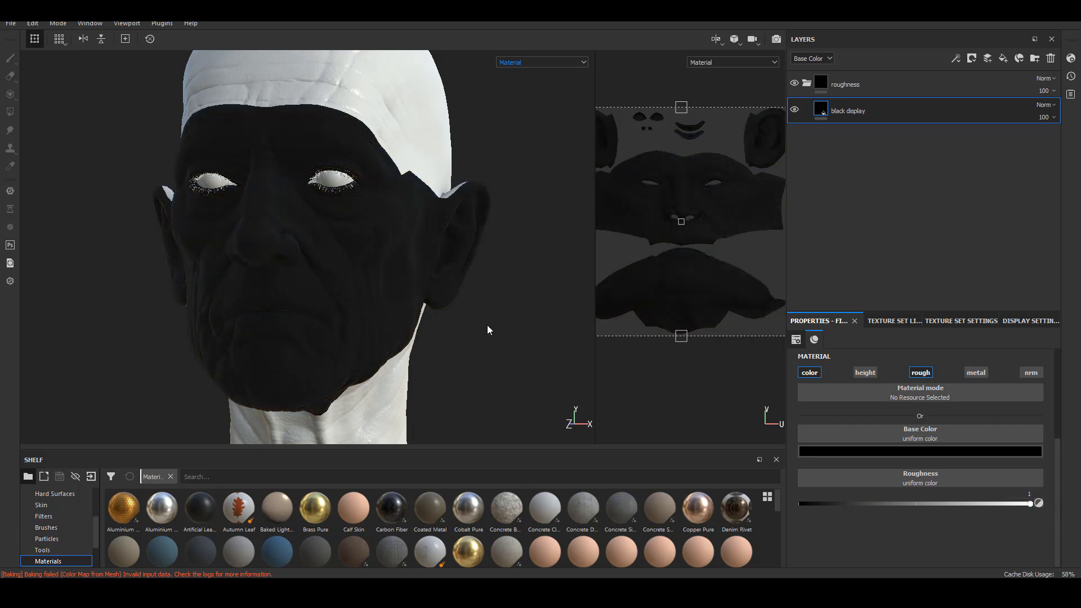
# Add a fill layer named "curve" above the black display layer in the roughness folder
pyautogui.keyDown('alt'); pyautogui.moveTo(488, 313); pyautogui.dragTo(471, 355); pyautogui.keyUp('alt')
pyautogui.scroll(3, 485, 364)
pyautogui.scroll(-1, 477, 334)
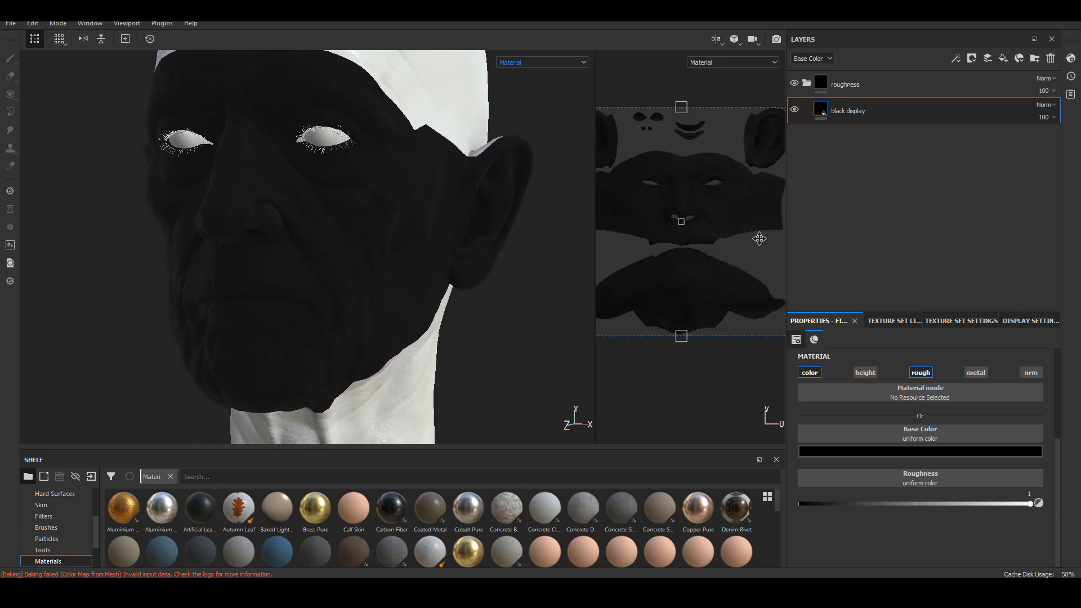
pyautogui.click(1004, 59)
pyautogui.write('curve')
pyautogui.press('Return')
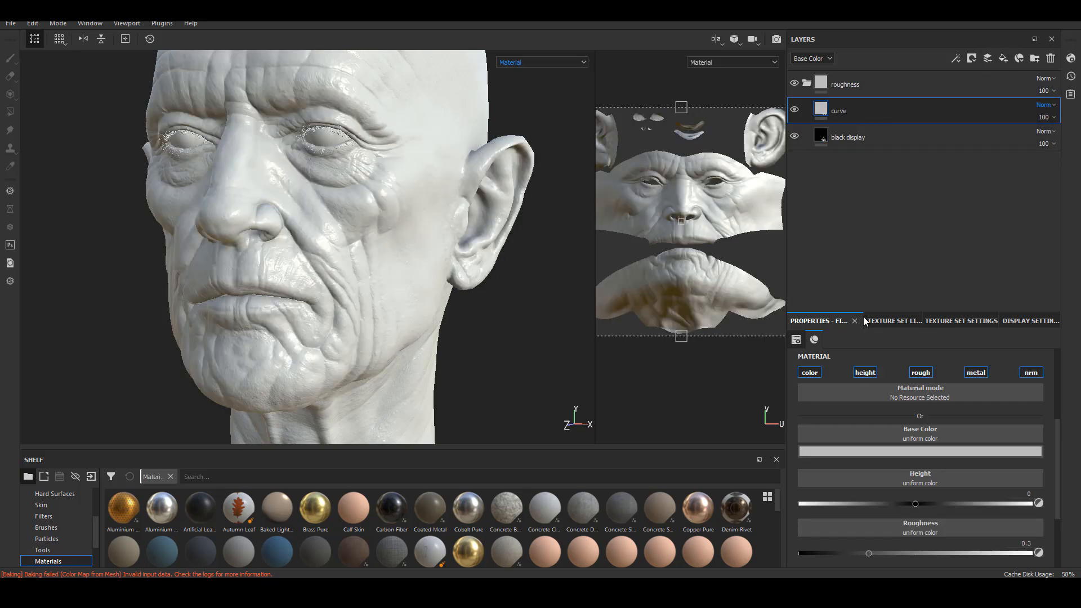
# Add a bitmap mask with the curvature map to the curve layer and limit the layer to the rough channel
pyautogui.rightClick(824, 106)
pyautogui.click(867, 138)
pyautogui.write('cur')
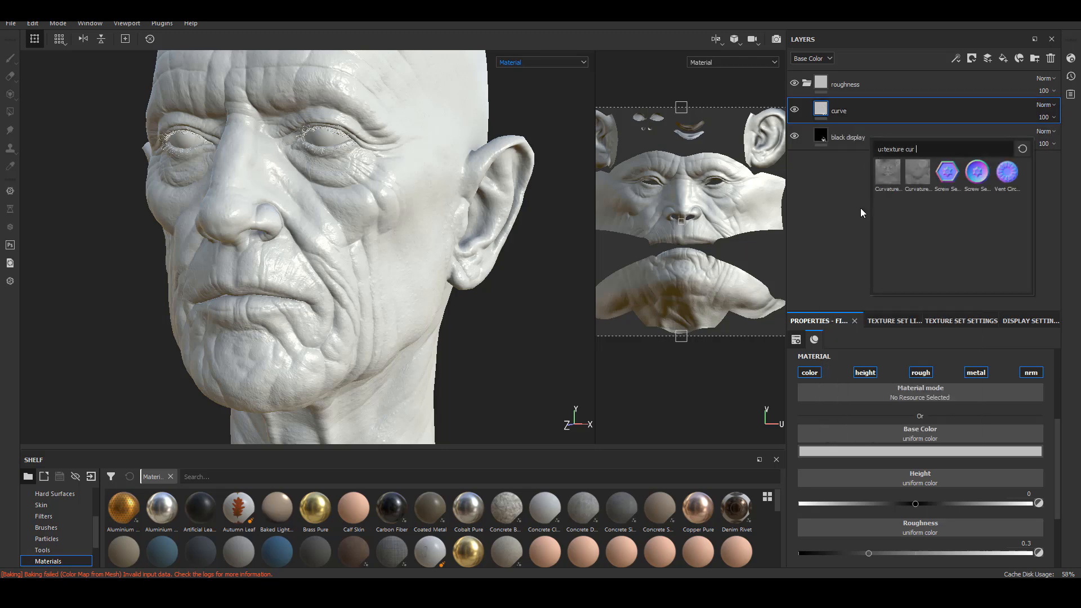
pyautogui.click(887, 176)
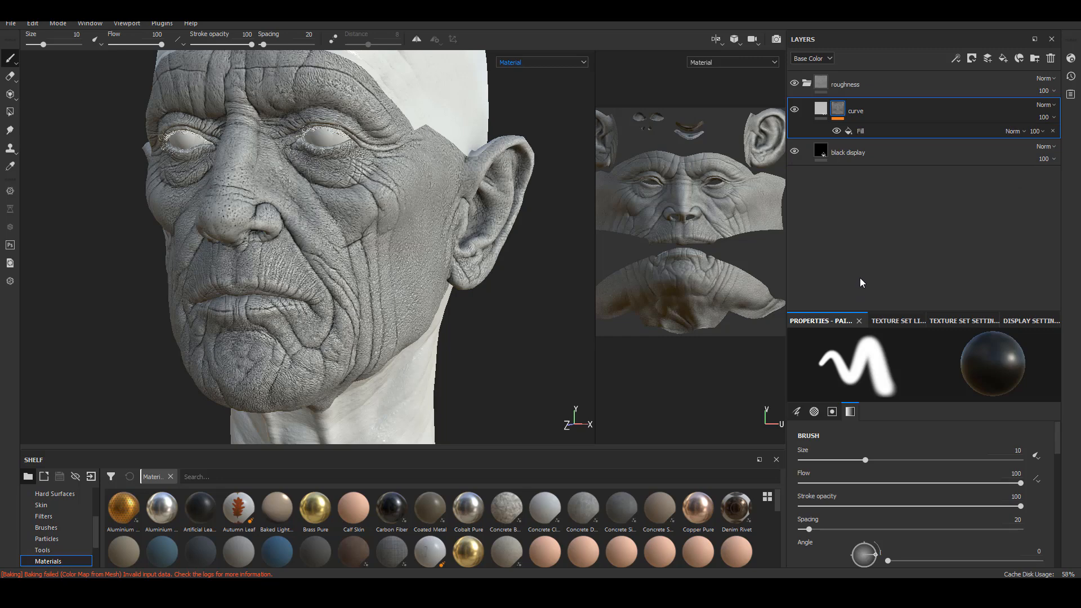
pyautogui.click(821, 109)
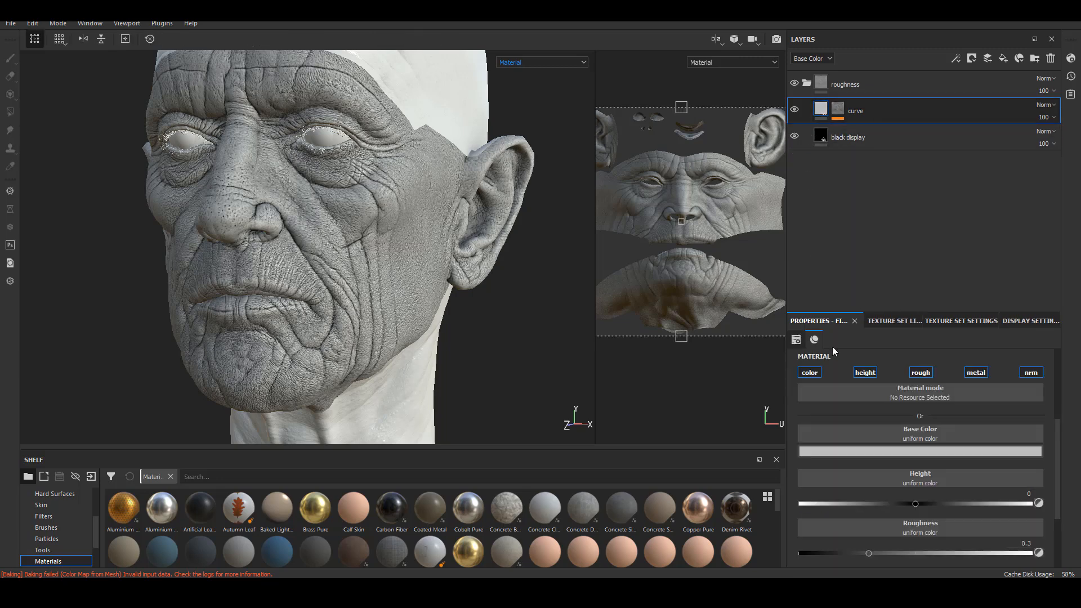
pyautogui.click(921, 372)
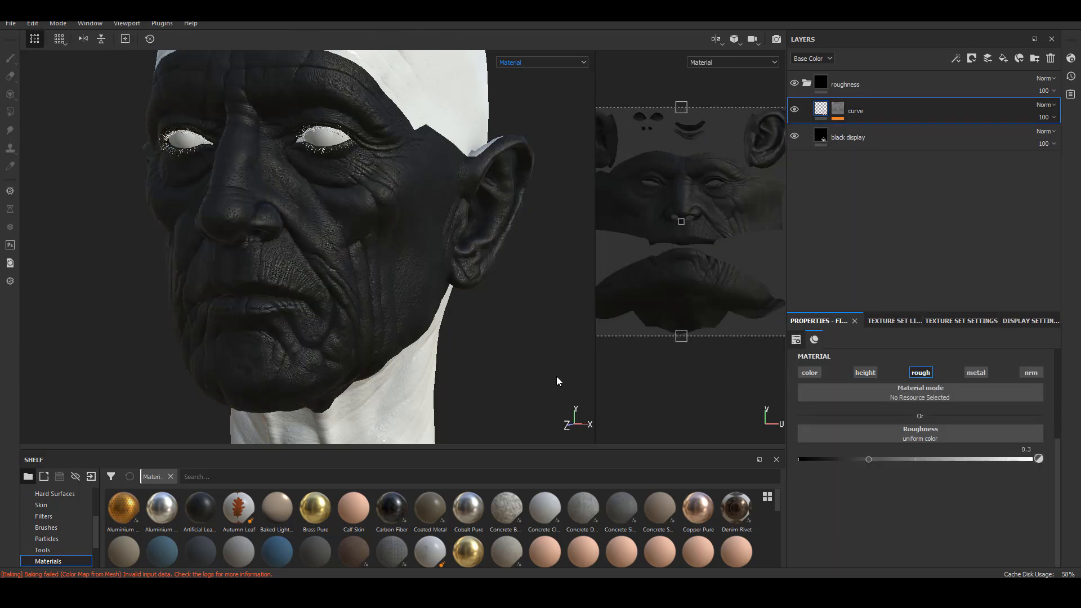
# Raise the curve layer's uniform roughness value, judging the skin detail around the nose and eyes
pyautogui.scroll(8, 357, 325)
pyautogui.keyDown('alt'); pyautogui.moveTo(441, 406); pyautogui.dragTo(434, 350, button='middle'); pyautogui.keyUp('alt')
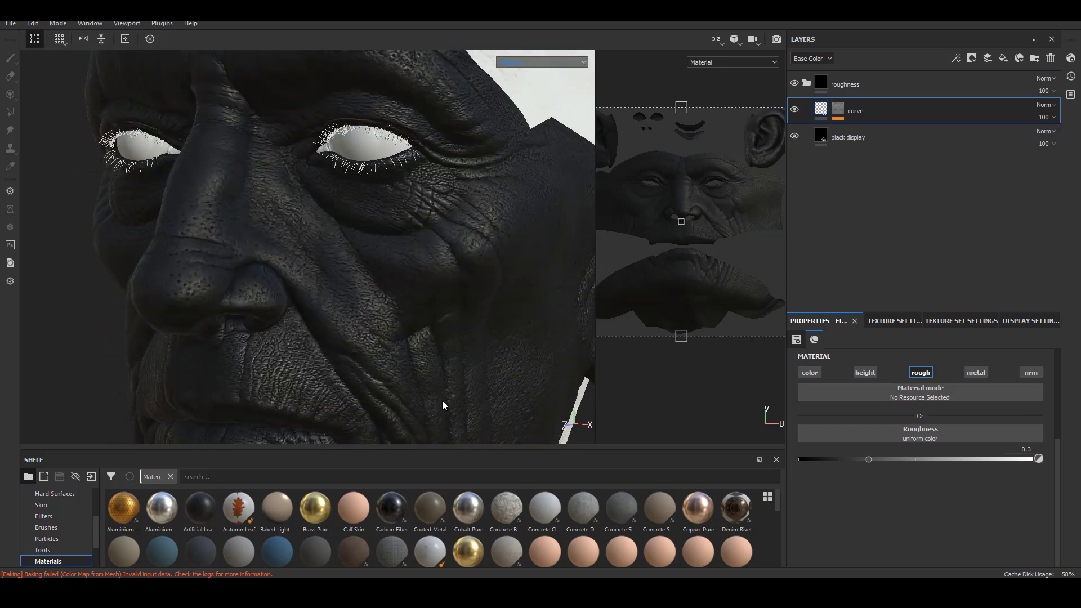
pyautogui.keyDown('alt'); pyautogui.moveTo(435, 349); pyautogui.dragTo(403, 394); pyautogui.keyUp('alt')
pyautogui.keyDown('alt'); pyautogui.moveTo(403, 394); pyautogui.dragTo(530, 311, button='right'); pyautogui.keyUp('alt')
pyautogui.keyDown('alt'); pyautogui.moveTo(522, 125); pyautogui.dragTo(323, 161, button='right'); pyautogui.keyUp('alt')
pyautogui.keyDown('alt'); pyautogui.moveTo(323, 160); pyautogui.dragTo(346, 341, button='middle'); pyautogui.keyUp('alt')
pyautogui.keyDown('alt'); pyautogui.moveTo(345, 341); pyautogui.dragTo(634, 259, button='right'); pyautogui.keyUp('alt')
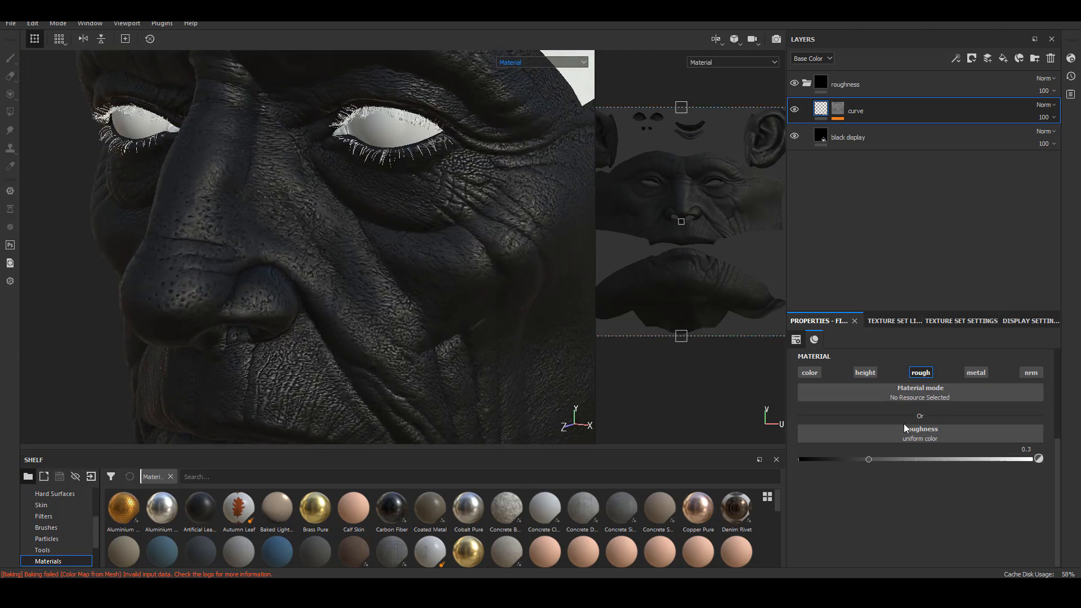
pyautogui.moveTo(869, 459); pyautogui.dragTo(940, 459)
pyautogui.keyDown('alt'); pyautogui.moveTo(385, 282); pyautogui.dragTo(205, 311, button='right'); pyautogui.keyUp('alt')
# Switch to the photo viewer, look through the skin color texture images, and close the viewer
pyautogui.hotkey('alt', 'Tab')
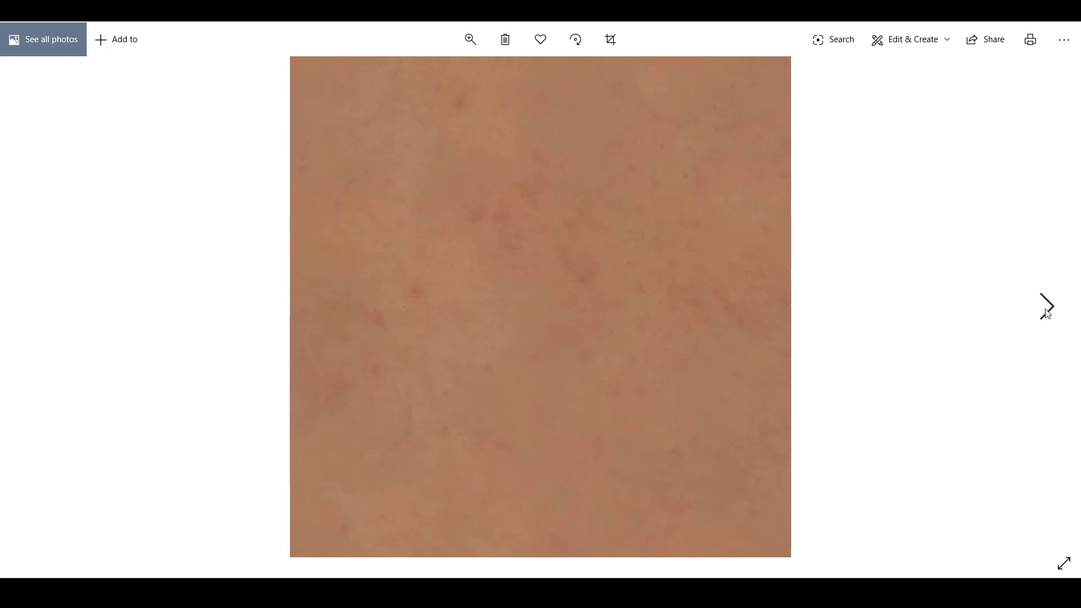
pyautogui.click(1046, 309)
pyautogui.click(1046, 311)
pyautogui.click(1045, 311)
pyautogui.click(1046, 311)
pyautogui.click(1046, 311)
pyautogui.click(1057, 25)
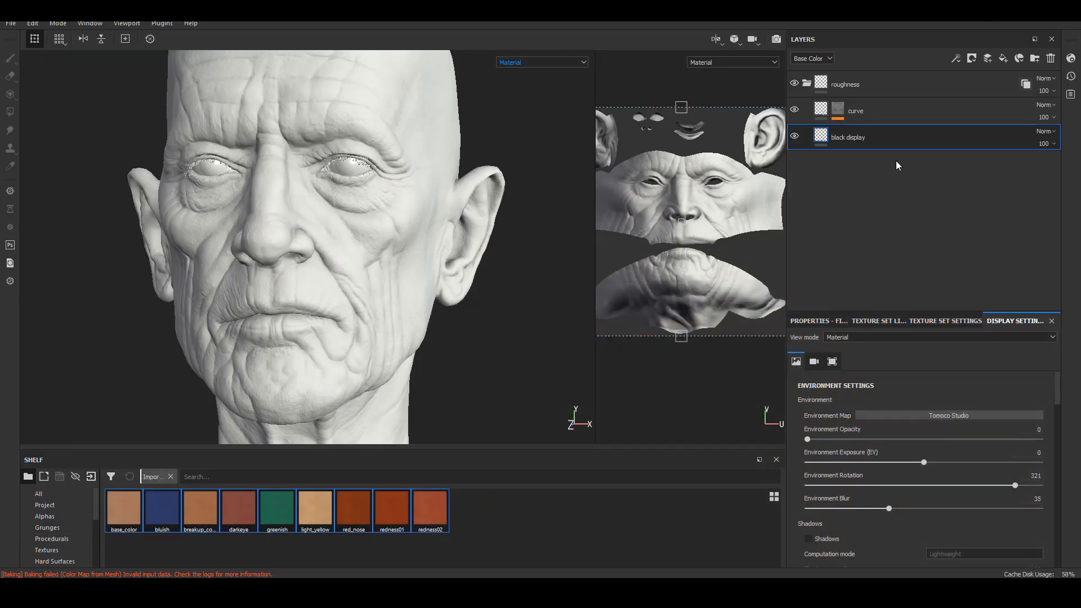
# Create a folder named "color" above the roughness folder and collapse the roughness folder
pyautogui.click(808, 82)
pyautogui.click(958, 320)
pyautogui.click(890, 322)
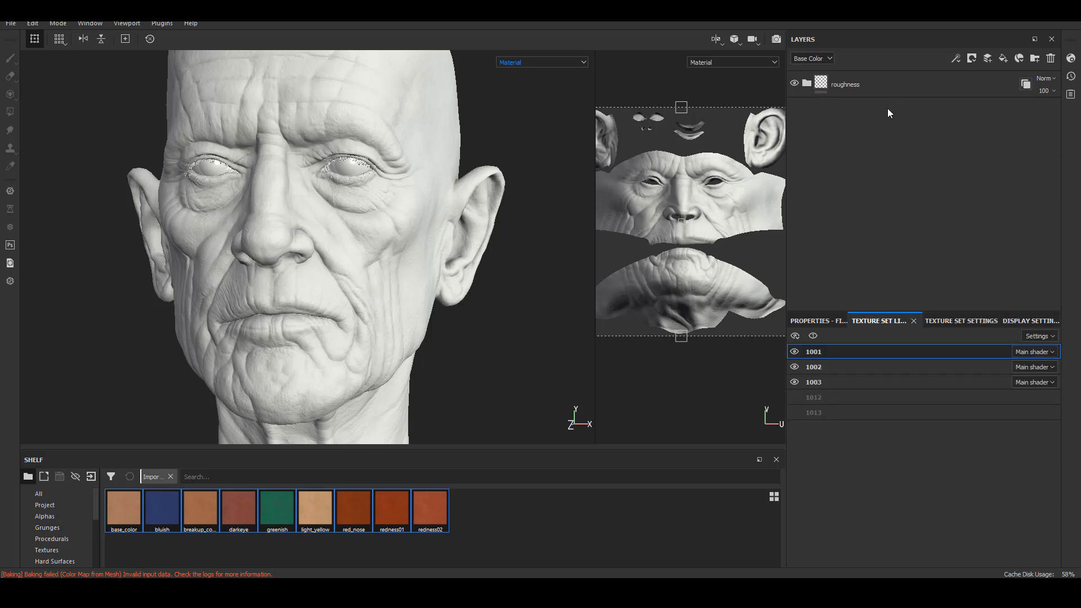
pyautogui.click(1034, 59)
pyautogui.moveTo(891, 127); pyautogui.dragTo(905, 73)
pyautogui.doubleClick(842, 85)
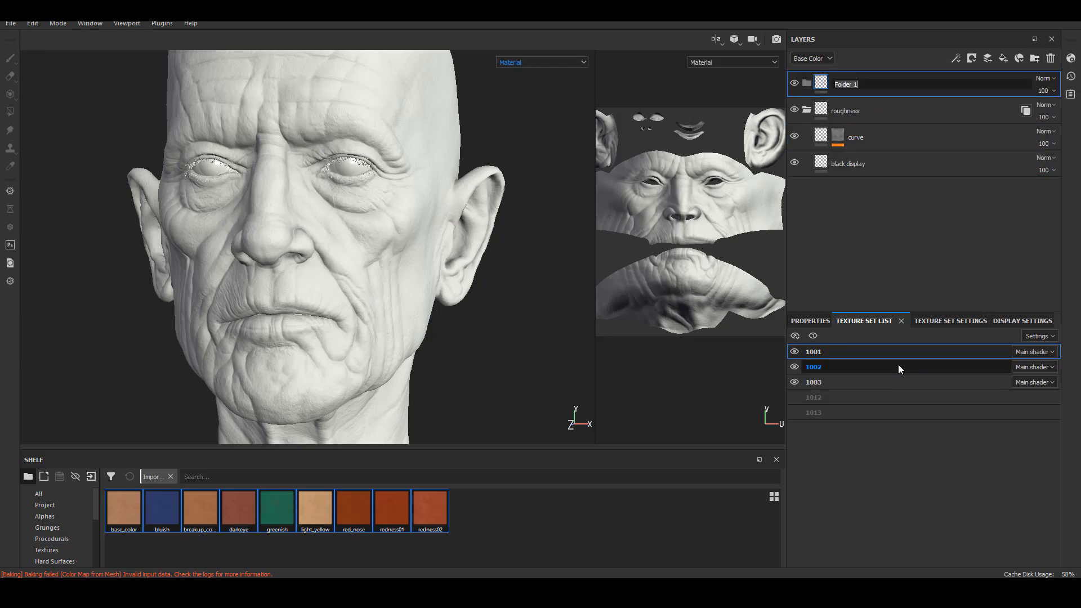
pyautogui.write('color')
pyautogui.press('Return')
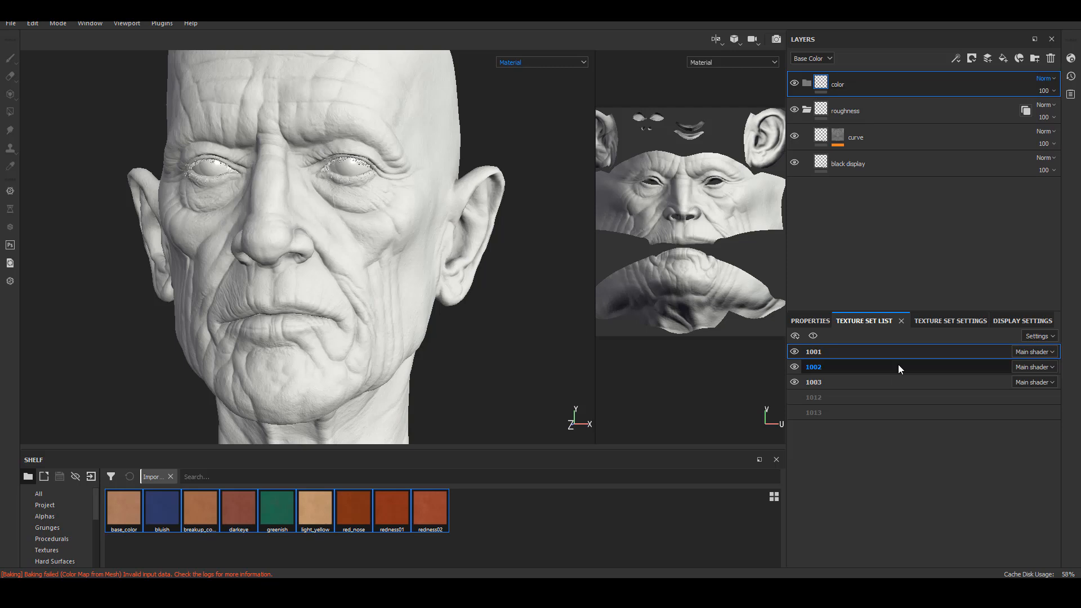
pyautogui.click(807, 110)
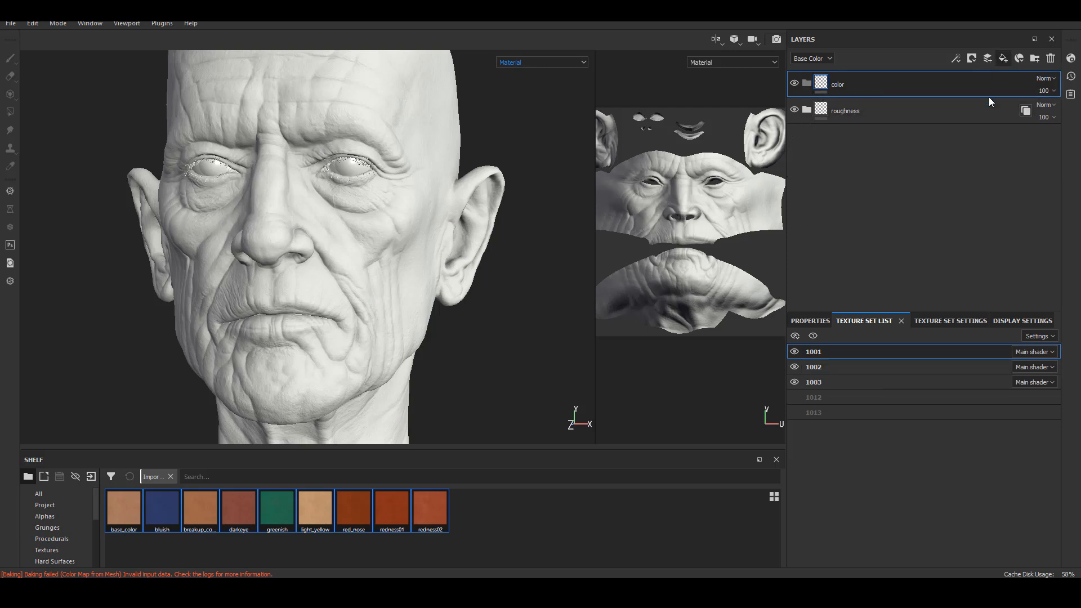
# Add a fill layer inside the color folder and name it "base skin"
pyautogui.click(1003, 58)
pyautogui.moveTo(868, 79); pyautogui.dragTo(861, 118)
pyautogui.doubleClick(862, 119)
pyautogui.write('base ')
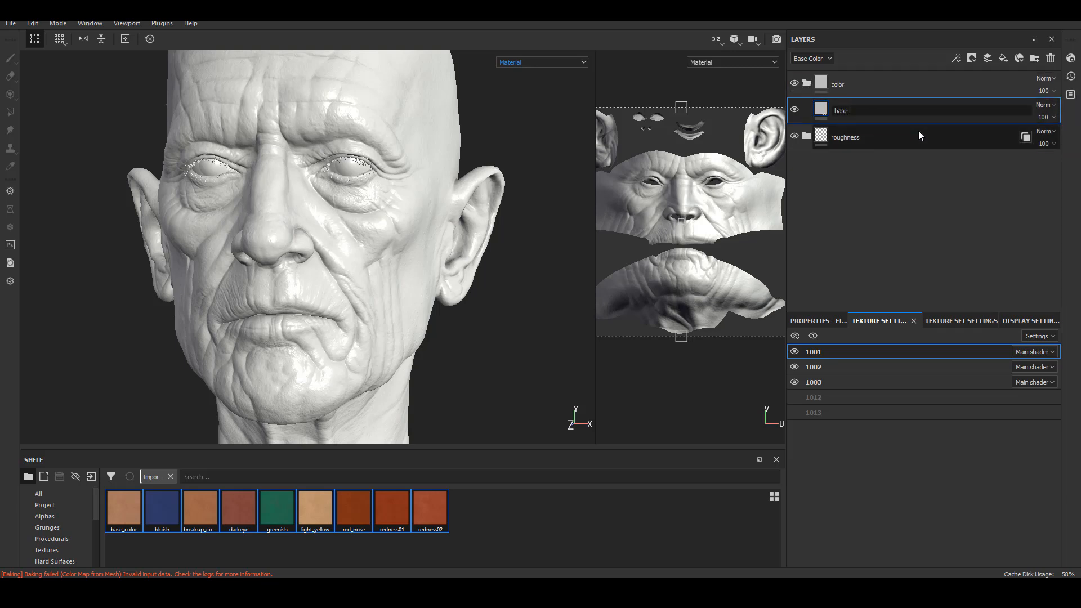
pyautogui.write('skin')
pyautogui.press('Return')
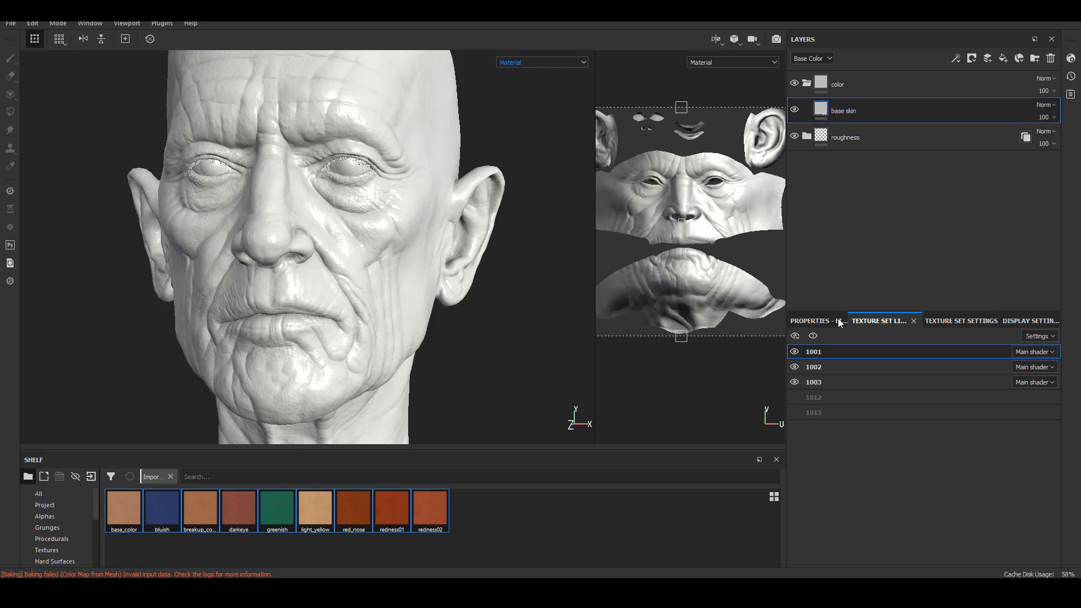
# Limit the base skin layer to the color channel and assign the base_color texture as its base color
pyautogui.click(821, 321)
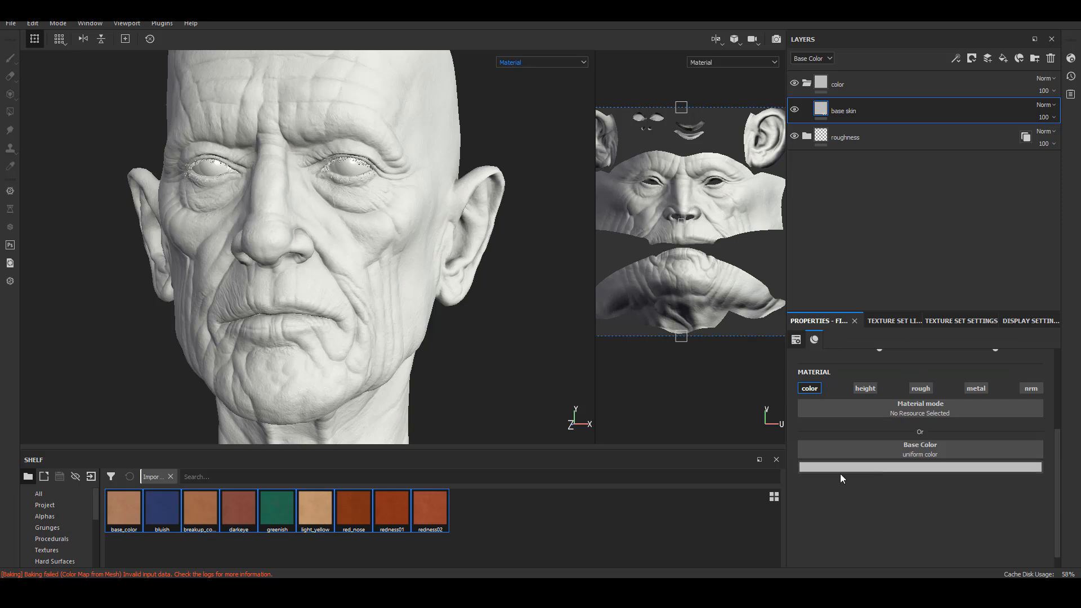
pyautogui.moveTo(124, 510); pyautogui.dragTo(898, 445)
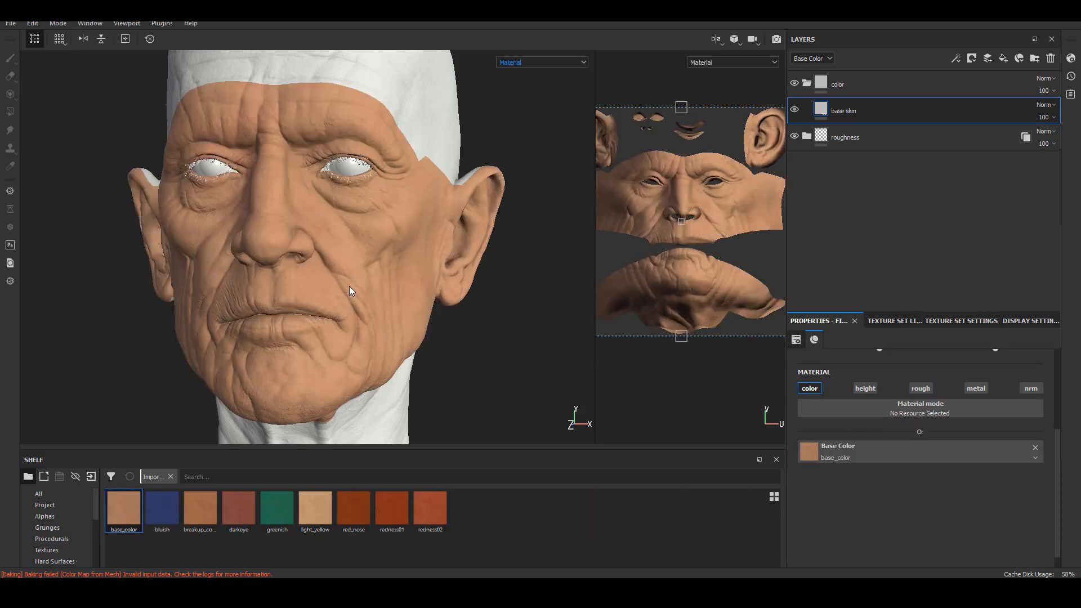
# Set the base skin fill's UV scale to 4 and its projection to Tri-planar projection
pyautogui.keyDown('alt'); pyautogui.moveTo(352, 290); pyautogui.dragTo(631, 302, button='right'); pyautogui.keyUp('alt')
pyautogui.keyDown('alt'); pyautogui.moveTo(462, 304); pyautogui.dragTo(395, 313); pyautogui.keyUp('alt')
pyautogui.keyDown('alt'); pyautogui.moveTo(395, 313); pyautogui.dragTo(408, 290); pyautogui.keyUp('alt')
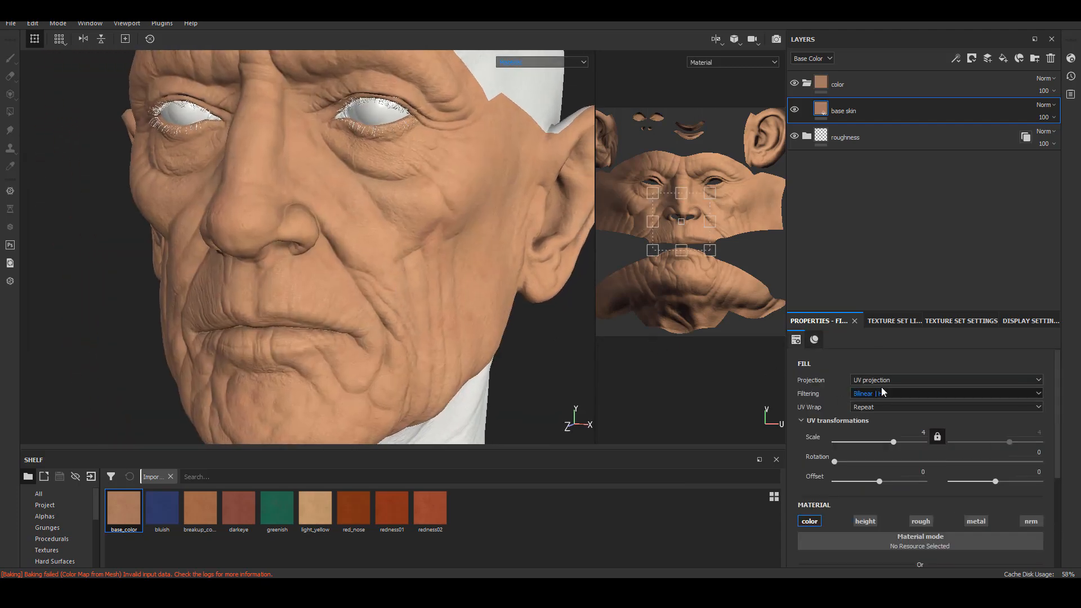
pyautogui.click(881, 381)
pyautogui.click(877, 397)
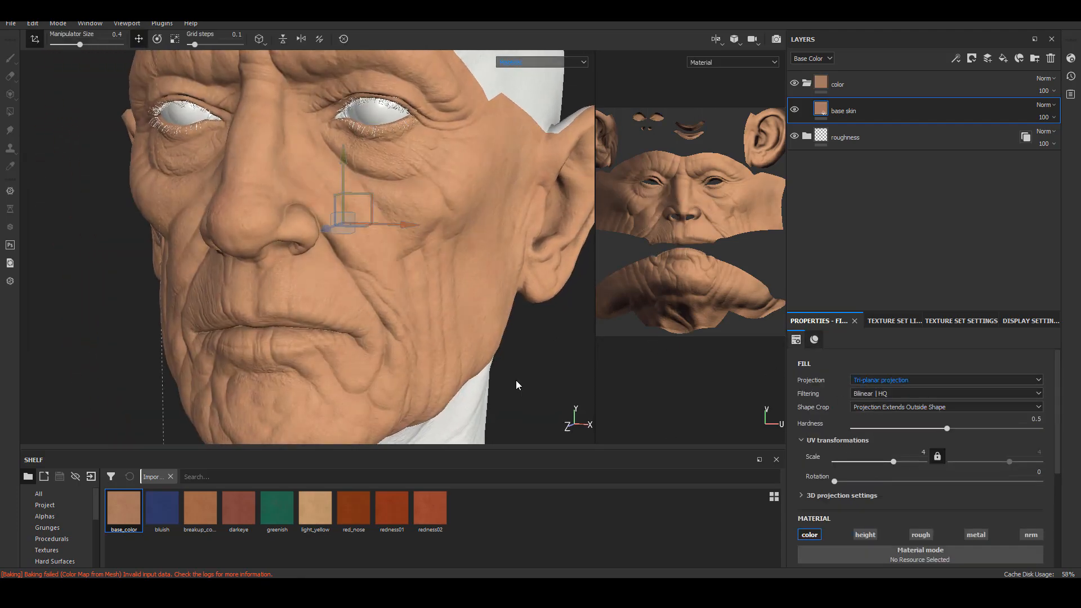
# Instantiate the base skin layer across texture sets 1002 and 1003
pyautogui.keyDown('alt'); pyautogui.moveTo(403, 328); pyautogui.dragTo(381, 360); pyautogui.keyUp('alt')
pyautogui.keyDown('alt'); pyautogui.moveTo(381, 360); pyautogui.dragTo(442, 329, button='right'); pyautogui.keyUp('alt')
pyautogui.moveTo(441, 328)
pyautogui.keyDown('alt'); pyautogui.mouseDown()
pyautogui.moveTo(408, 328)
pyautogui.moveTo(461, 330)
pyautogui.mouseUp(); pyautogui.keyUp('alt')
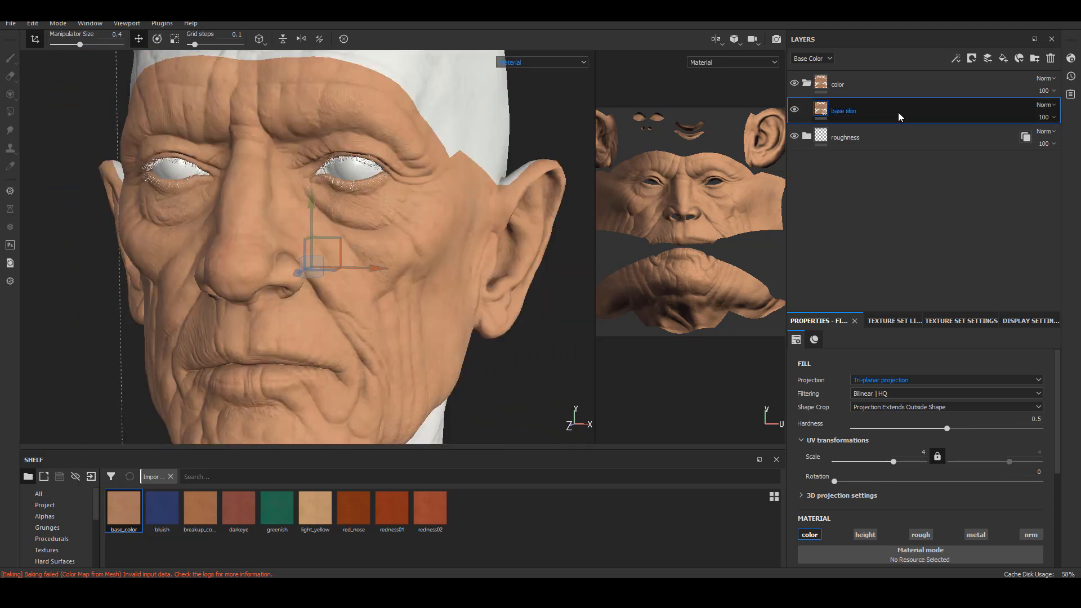
pyautogui.rightClick(898, 111)
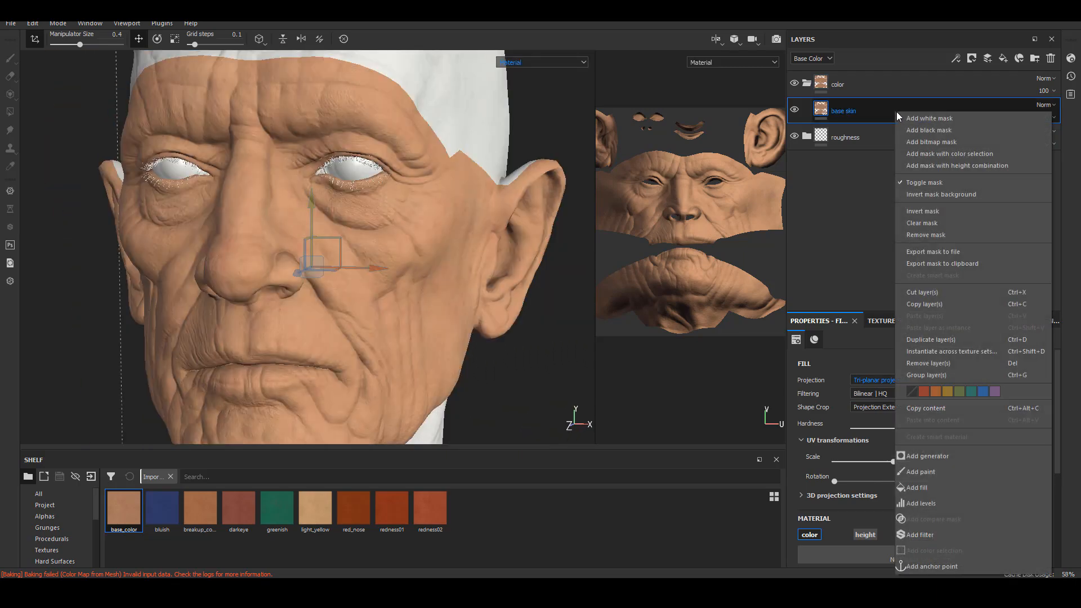
pyautogui.click(944, 352)
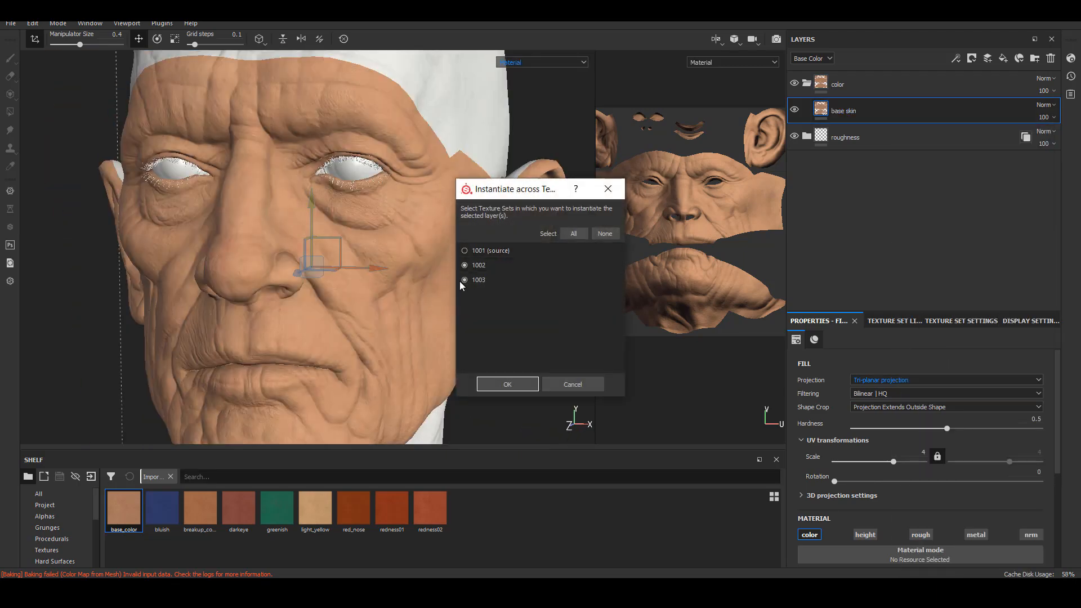
pyautogui.click(508, 384)
# Compare the head's base skin color with the reference portrait, examining the face from several angles
pyautogui.moveTo(337, 270)
pyautogui.keyDown('alt'); pyautogui.mouseDown()
pyautogui.moveTo(315, 281)
pyautogui.moveTo(262, 352)
pyautogui.moveTo(239, 353)
pyautogui.moveTo(321, 350)
pyautogui.moveTo(473, 280)
pyautogui.moveTo(355, 306)
pyautogui.moveTo(406, 333)
pyautogui.mouseUp(); pyautogui.keyUp('alt')
pyautogui.scroll(5, 392, 322)
pyautogui.scroll(-3, 393, 322)
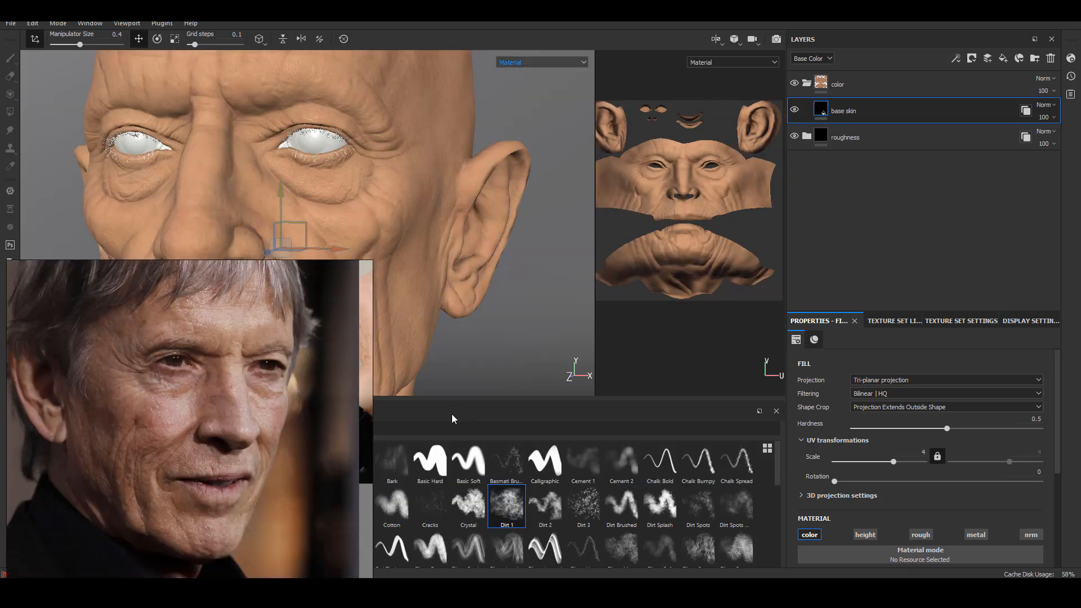
pyautogui.moveTo(198, 445); pyautogui.dragTo(217, 457, button='middle')
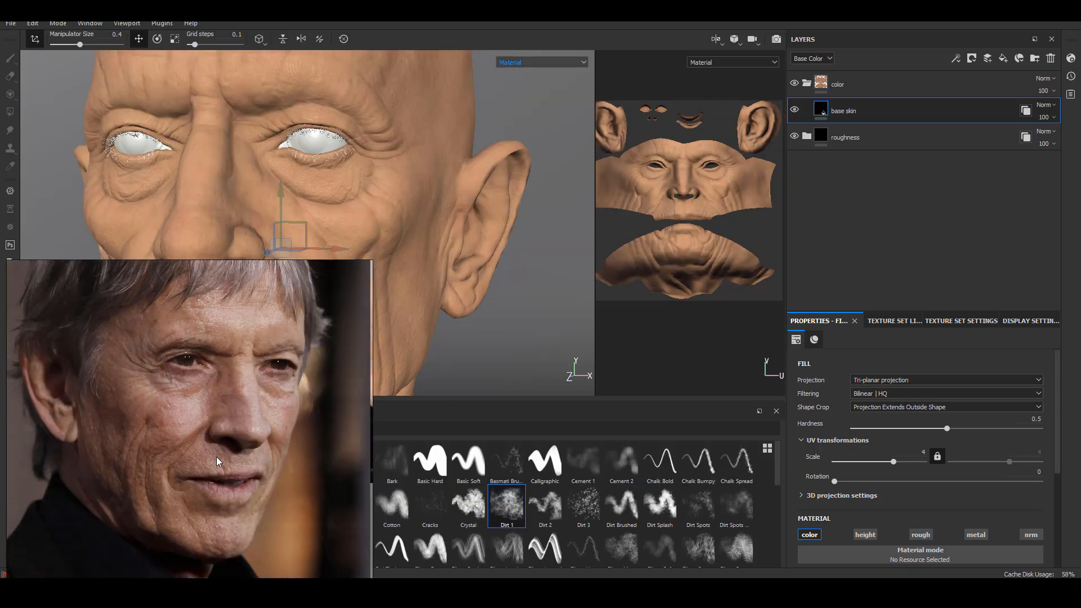
pyautogui.scroll(2, 217, 457)
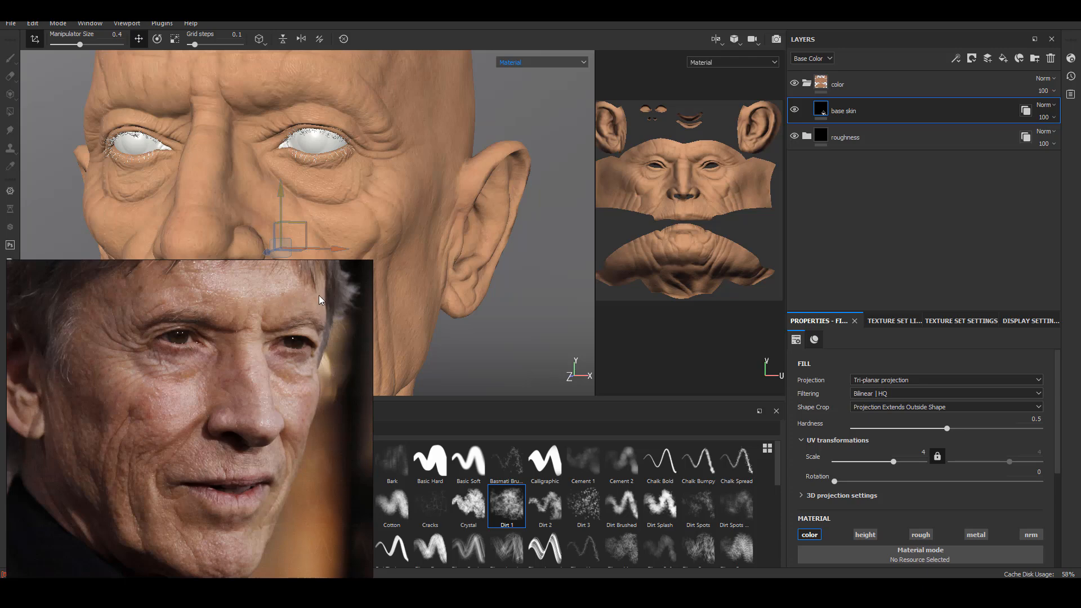
pyautogui.moveTo(276, 329)
pyautogui.mouseDown(button='right')
pyautogui.moveTo(241, 546)
pyautogui.moveTo(253, 571)
pyautogui.mouseUp(button='right')
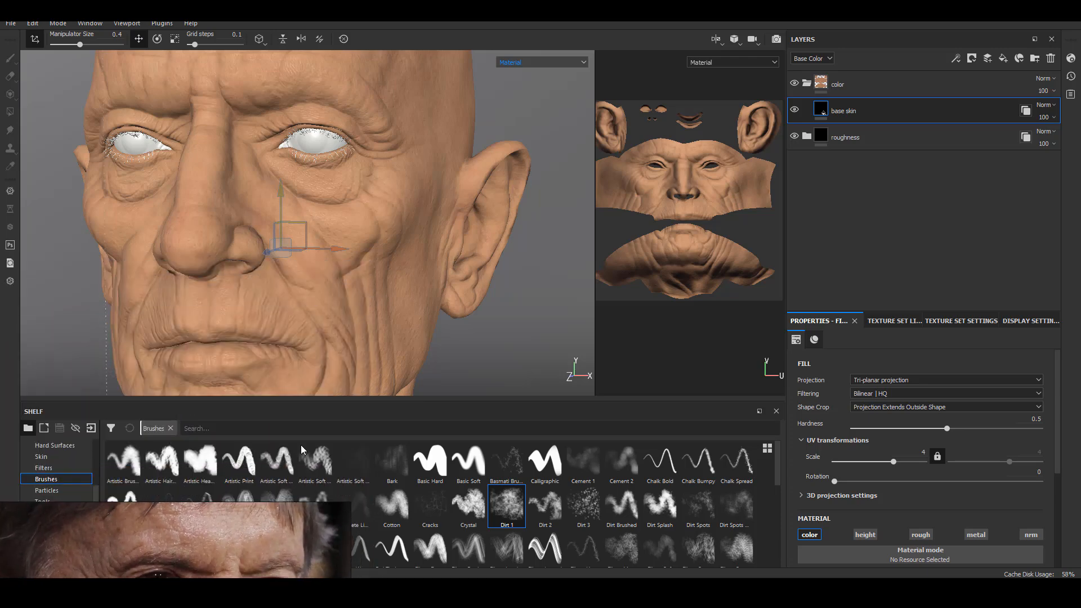
pyautogui.keyDown('alt'); pyautogui.moveTo(457, 330); pyautogui.dragTo(502, 355); pyautogui.keyUp('alt')
pyautogui.keyDown('alt'); pyautogui.moveTo(502, 354); pyautogui.dragTo(427, 271, button='right'); pyautogui.keyUp('alt')
pyautogui.keyDown('alt'); pyautogui.moveTo(426, 272); pyautogui.dragTo(434, 234, button='middle'); pyautogui.keyUp('alt')
pyautogui.keyDown('alt'); pyautogui.moveTo(434, 234); pyautogui.dragTo(398, 232); pyautogui.keyUp('alt')
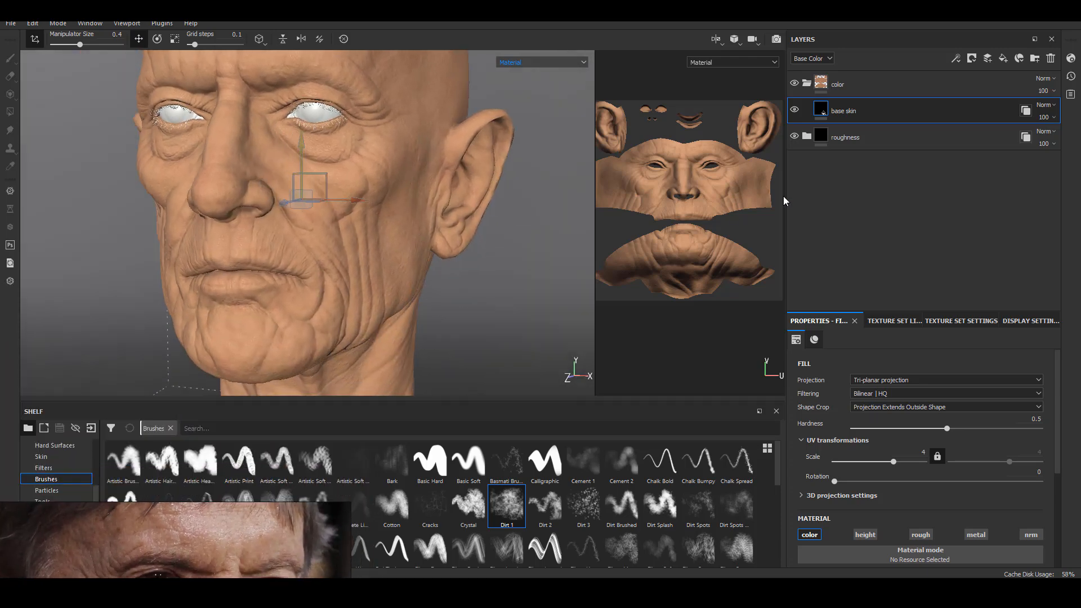
# Add a fill layer above base skin in the color folder and name it "red curv"
pyautogui.click(1003, 58)
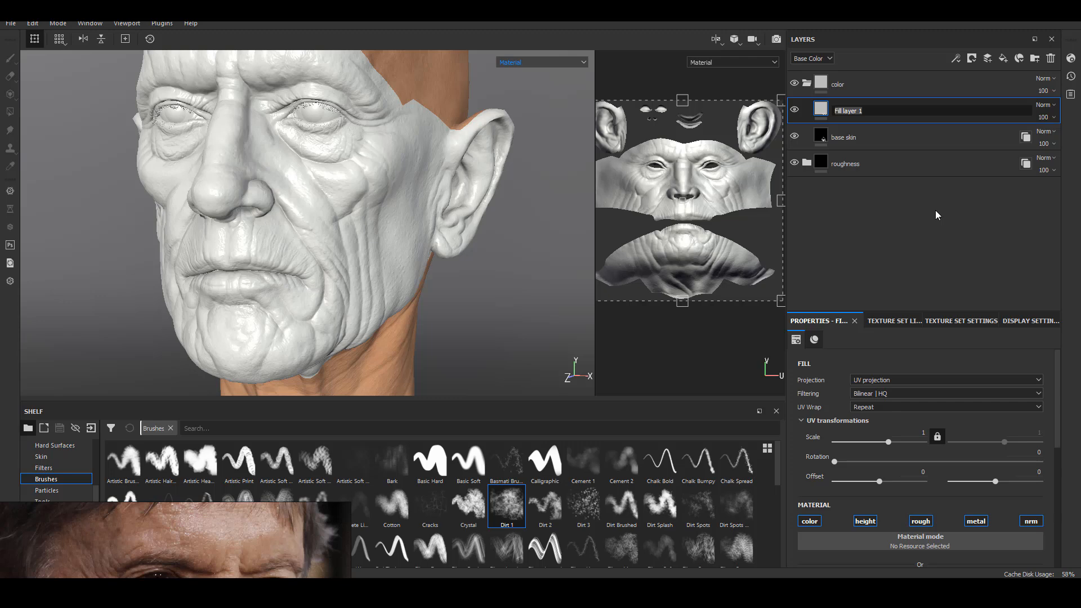
pyautogui.write('red curv')
pyautogui.press('Return')
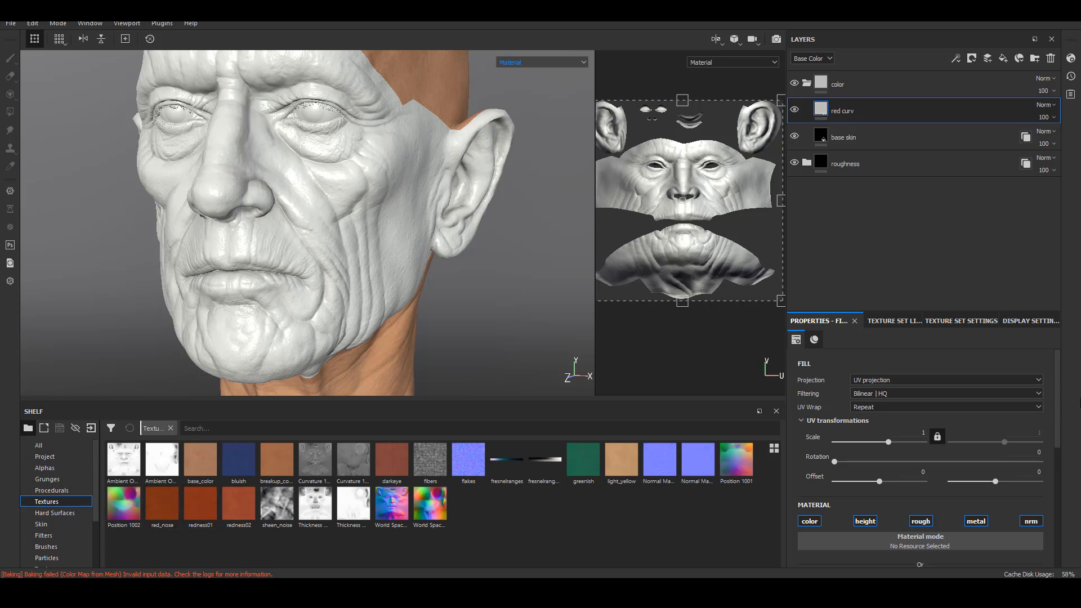
# Assign redness01 as the red curv layer's base color, limited to the color channel, with Tri-planar projection and UV scale 4
pyautogui.moveTo(1057, 406); pyautogui.dragTo(1064, 459)
pyautogui.moveTo(201, 508); pyautogui.dragTo(938, 463)
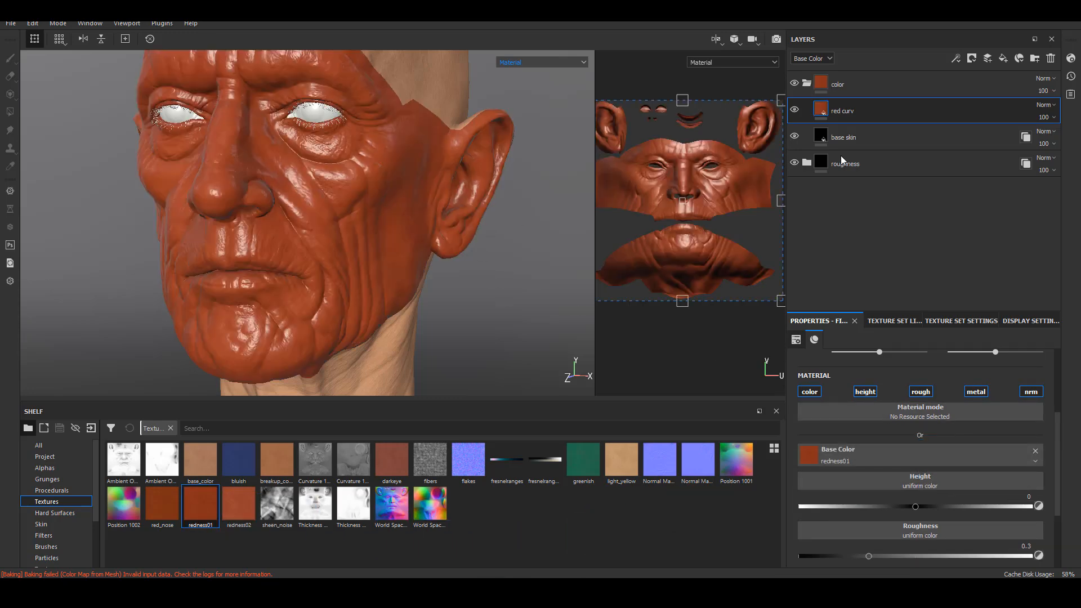
pyautogui.keyDown('alt'); pyautogui.click(813, 393); pyautogui.keyUp('alt')
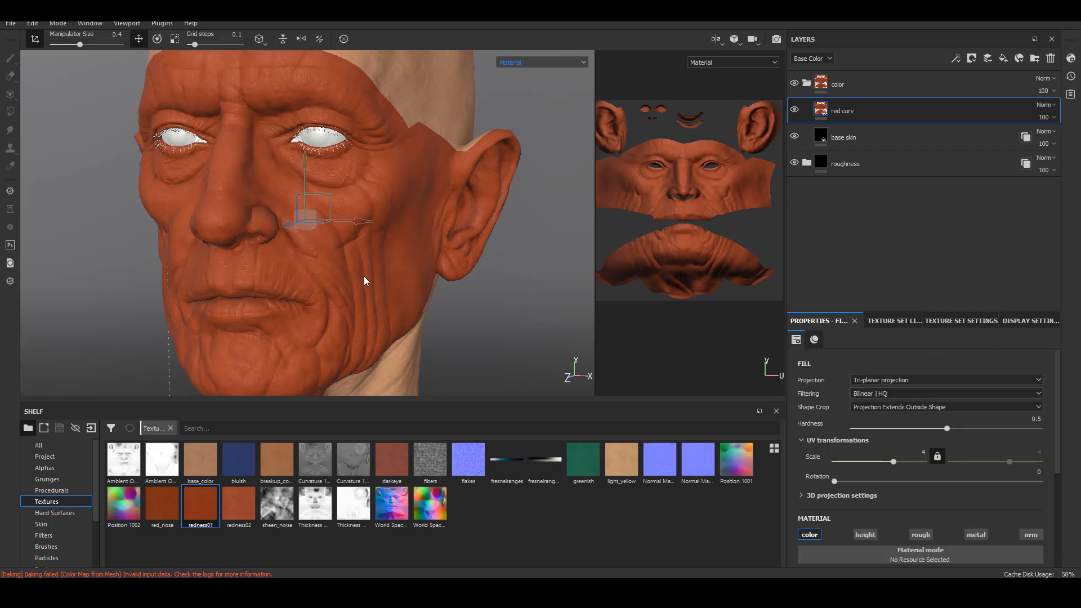
pyautogui.keyDown('alt'); pyautogui.moveTo(364, 276); pyautogui.dragTo(439, 291); pyautogui.keyUp('alt')
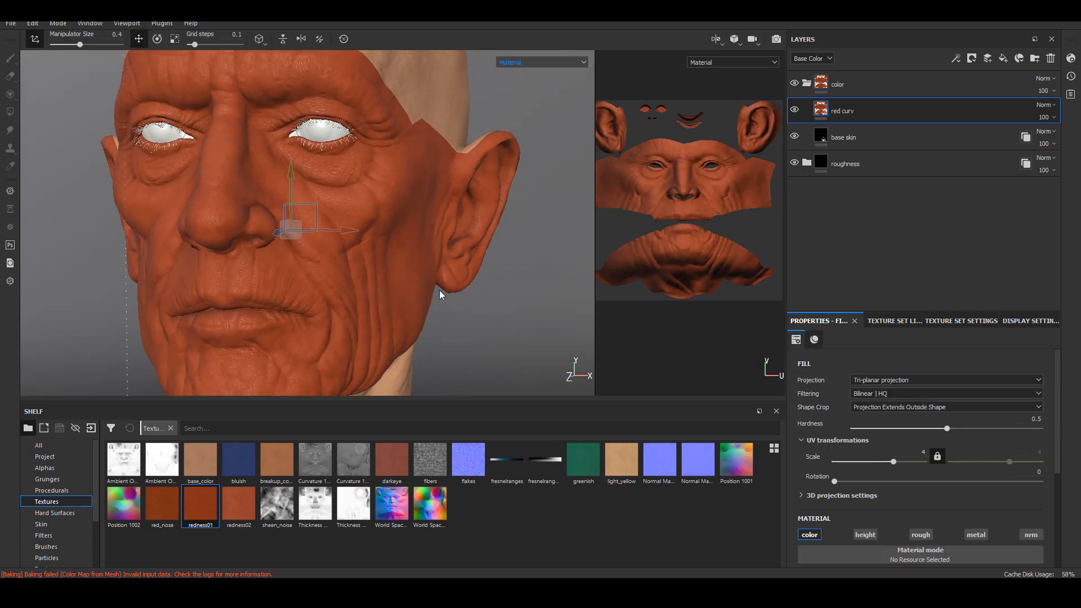
# Add a bitmap mask to the red curv layer using the baked curvature map
pyautogui.rightClick(820, 112)
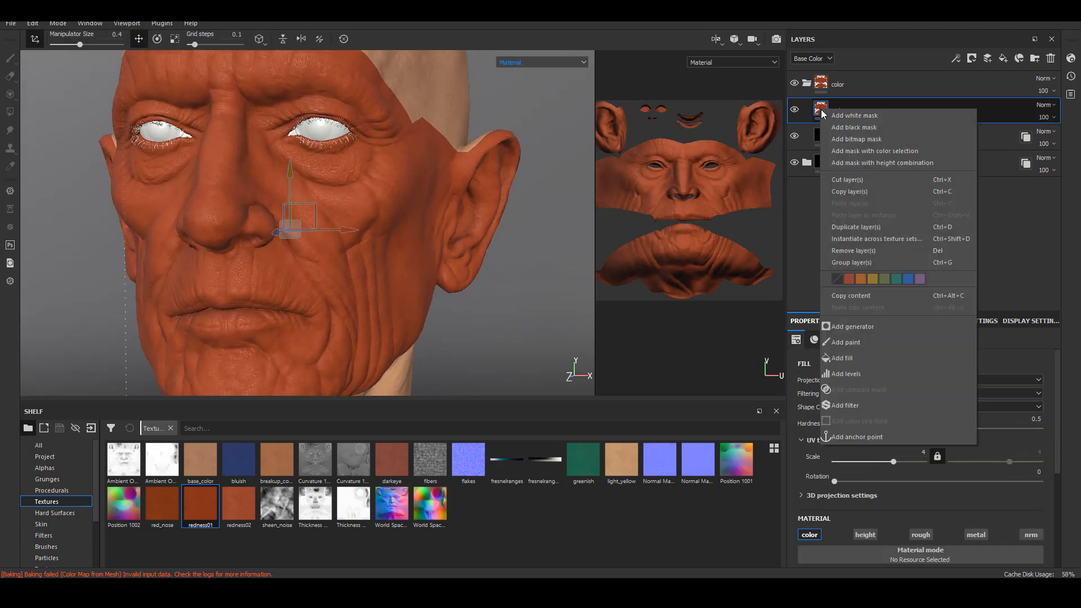
pyautogui.click(865, 140)
pyautogui.click(883, 177)
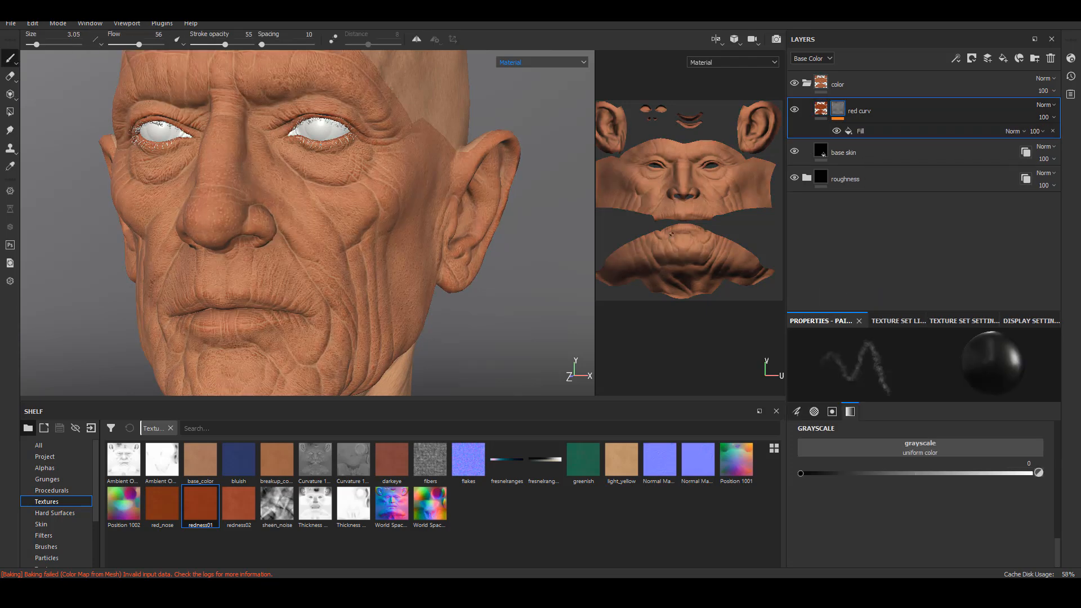
pyautogui.keyDown('alt'); pyautogui.moveTo(426, 284); pyautogui.dragTo(392, 284); pyautogui.keyUp('alt')
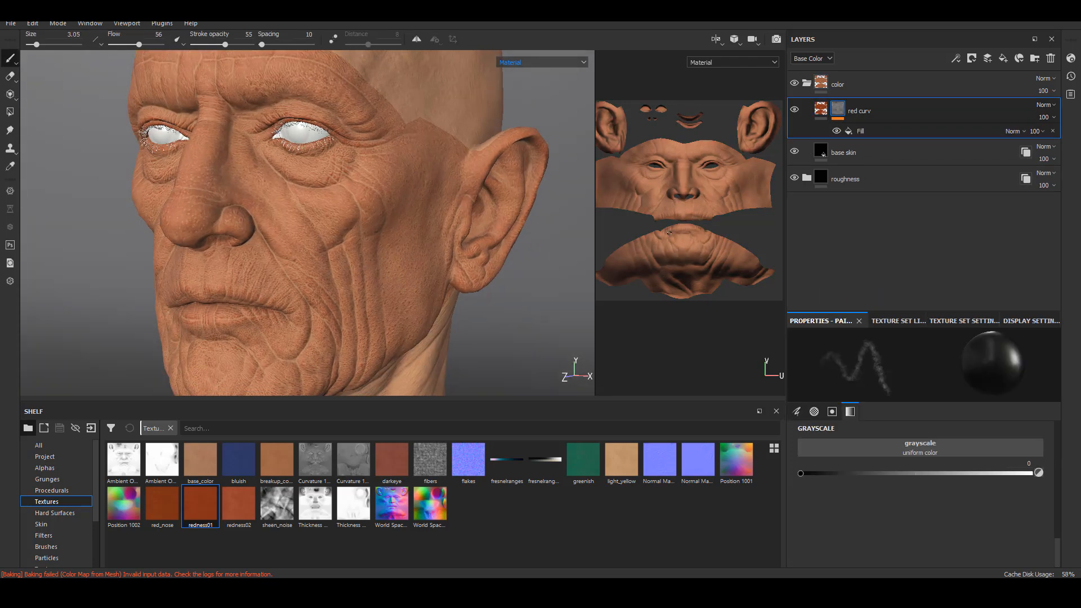
# Add an Invert filter to the red curv layer's mask
pyautogui.rightClick(839, 113)
pyautogui.click(887, 401)
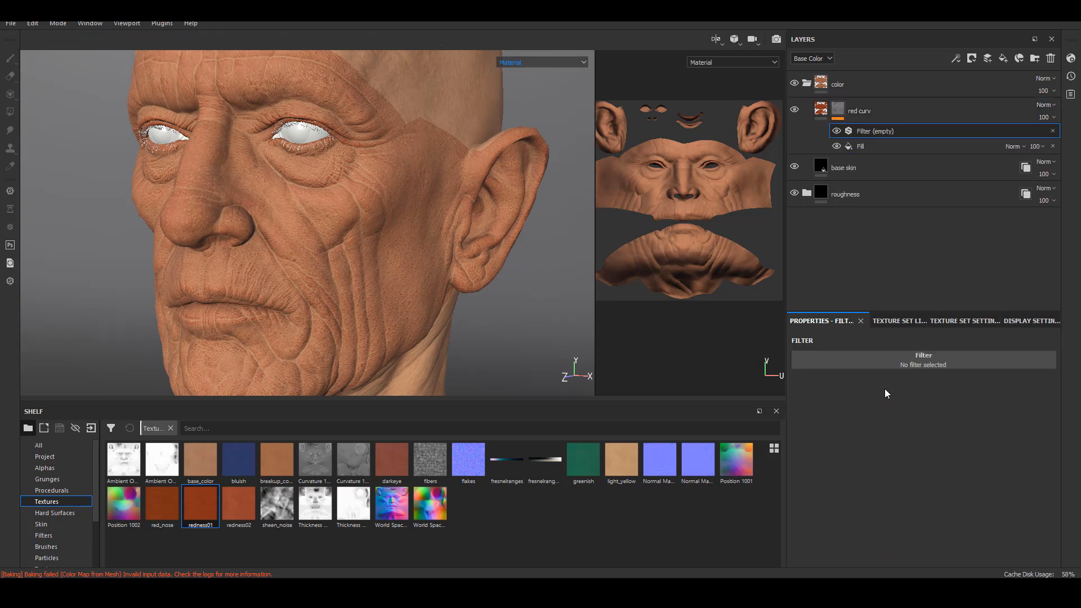
pyautogui.click(928, 363)
pyautogui.write('inv')
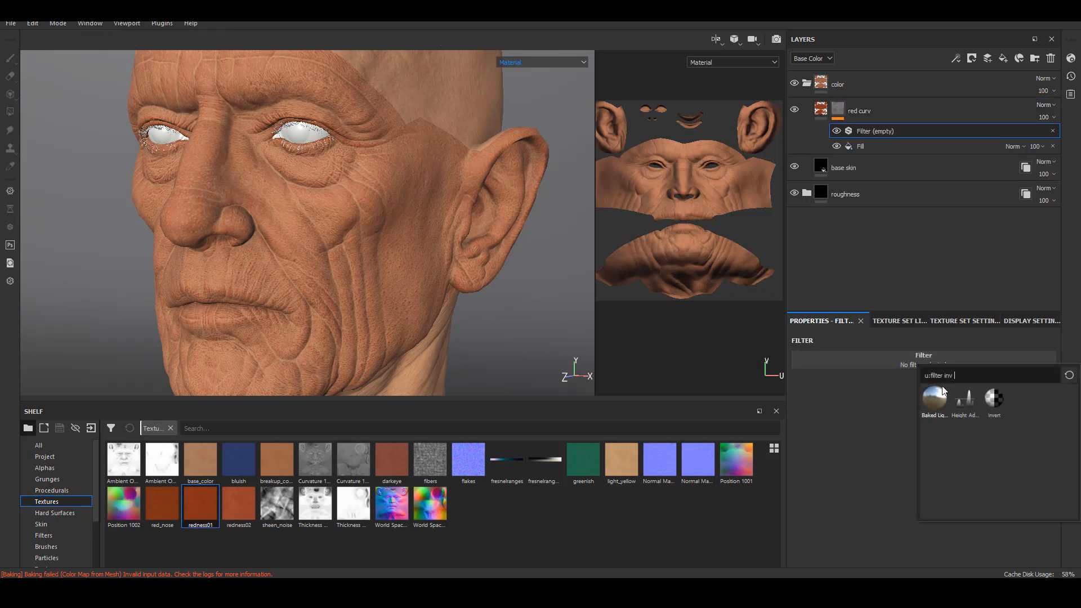
pyautogui.click(995, 399)
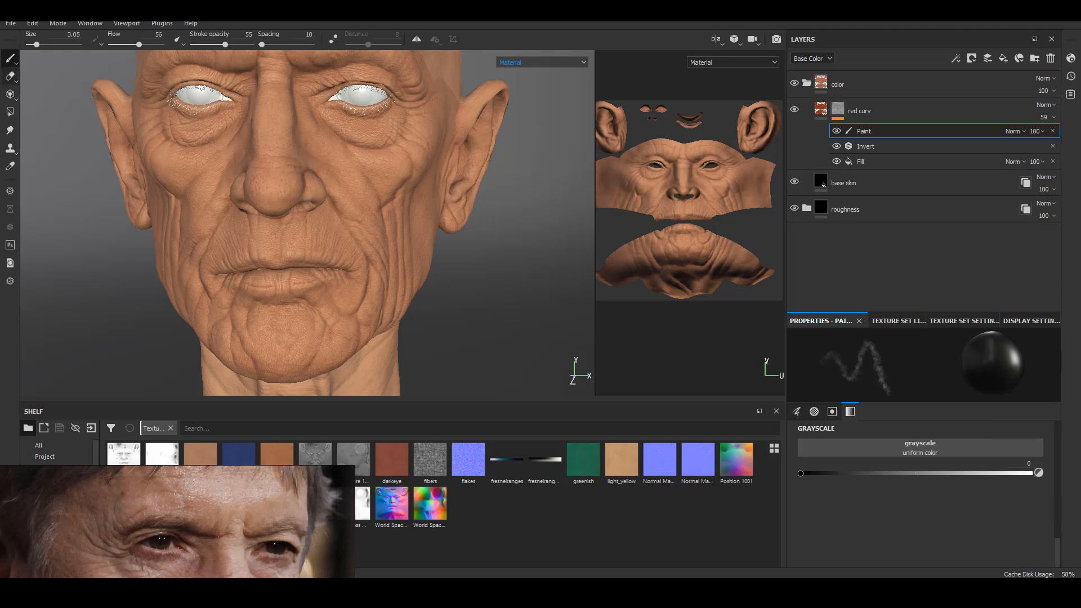
# Paint black on the red curv mask around the mouth corner and chin with brush size 5.28, using the reference portrait
pyautogui.moveTo(37, 45); pyautogui.dragTo(41, 45)
pyautogui.scroll(5, 304, 239)
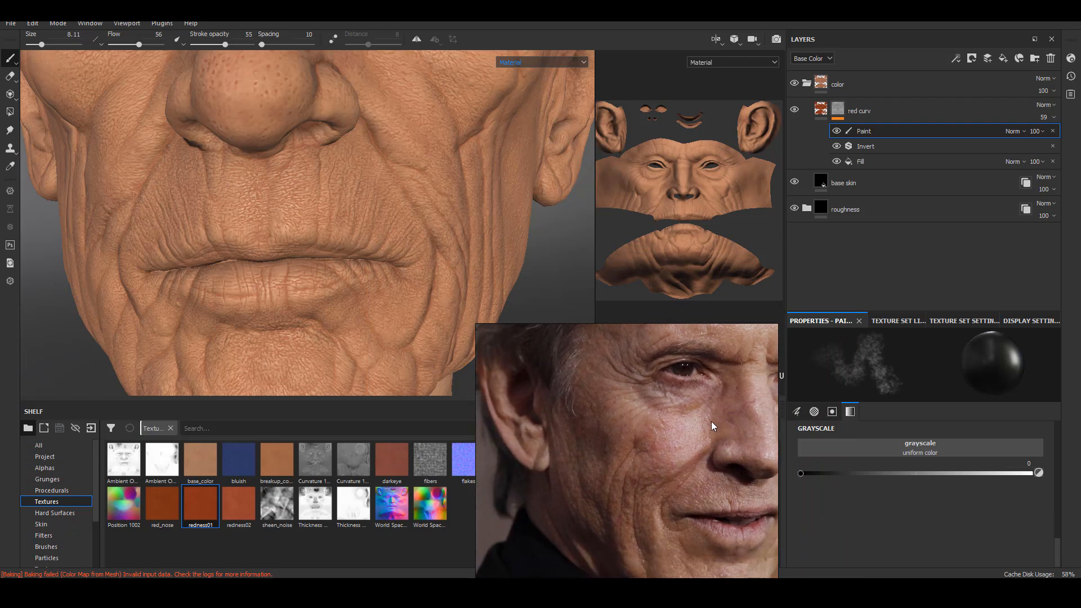
pyautogui.moveTo(707, 410); pyautogui.dragTo(751, 383, button='right')
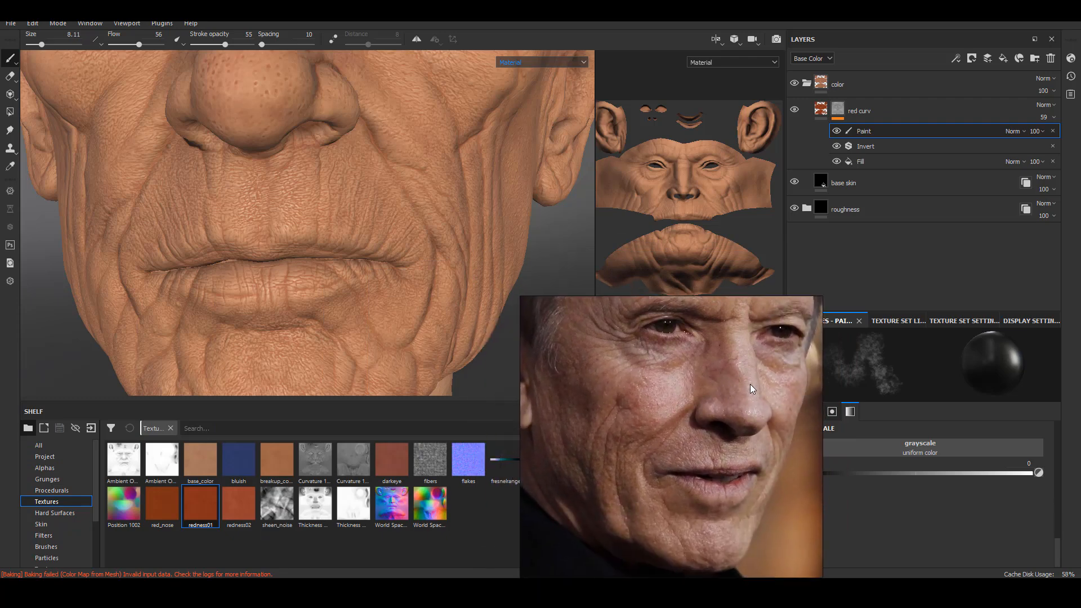
pyautogui.keyDown('alt'); pyautogui.moveTo(395, 282); pyautogui.dragTo(316, 224); pyautogui.keyUp('alt')
pyautogui.moveTo(50, 45); pyautogui.dragTo(40, 45)
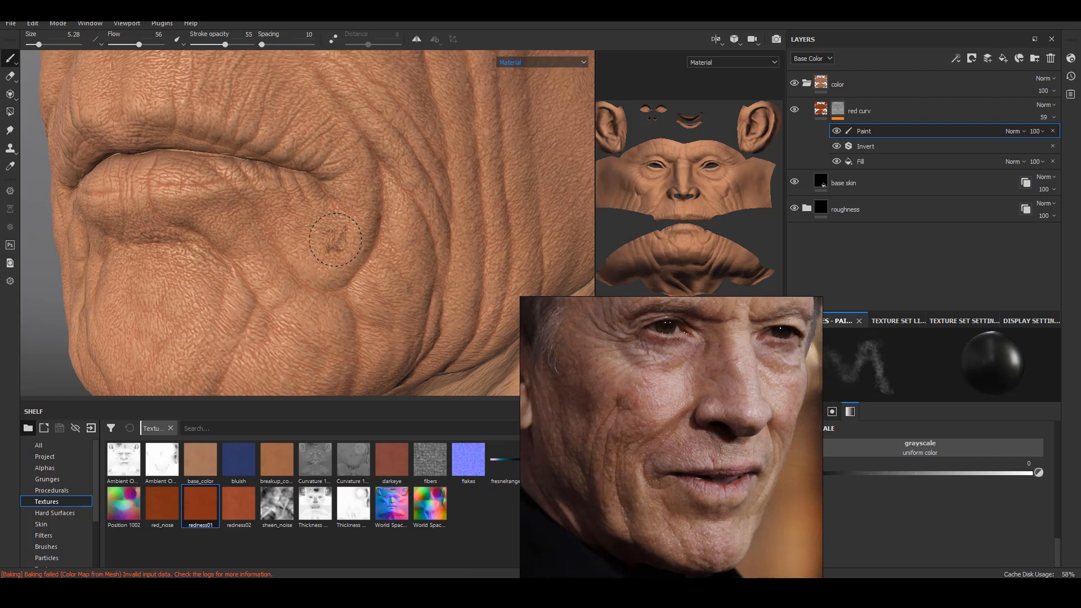
pyautogui.moveTo(259, 233)
pyautogui.keyDown('alt'); pyautogui.mouseDown()
pyautogui.moveTo(301, 221)
pyautogui.moveTo(342, 237)
pyautogui.mouseUp(); pyautogui.keyUp('alt')
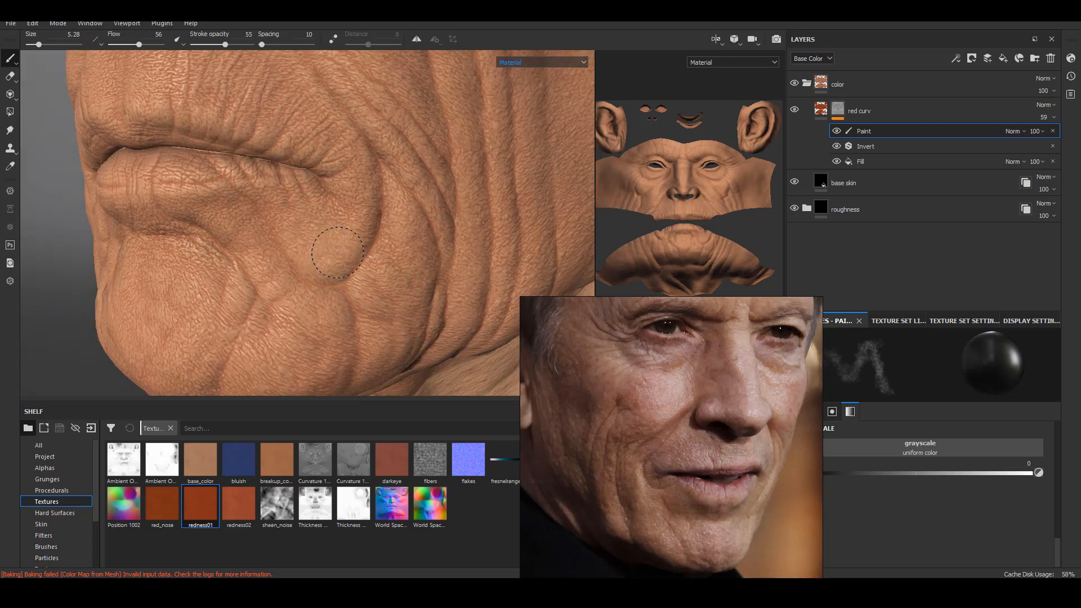
pyautogui.moveTo(364, 294)
pyautogui.keyDown('alt'); pyautogui.mouseDown()
pyautogui.moveTo(456, 285)
pyautogui.moveTo(299, 206)
pyautogui.moveTo(270, 239)
pyautogui.moveTo(197, 254)
pyautogui.moveTo(331, 309)
pyautogui.moveTo(298, 275)
pyautogui.mouseUp(); pyautogui.keyUp('alt')
pyautogui.moveTo(297, 276)
pyautogui.mouseDown()
pyautogui.moveTo(314, 271)
pyautogui.moveTo(297, 282)
pyautogui.moveTo(204, 203)
pyautogui.moveTo(354, 236)
pyautogui.moveTo(321, 186)
pyautogui.moveTo(363, 322)
pyautogui.mouseUp()
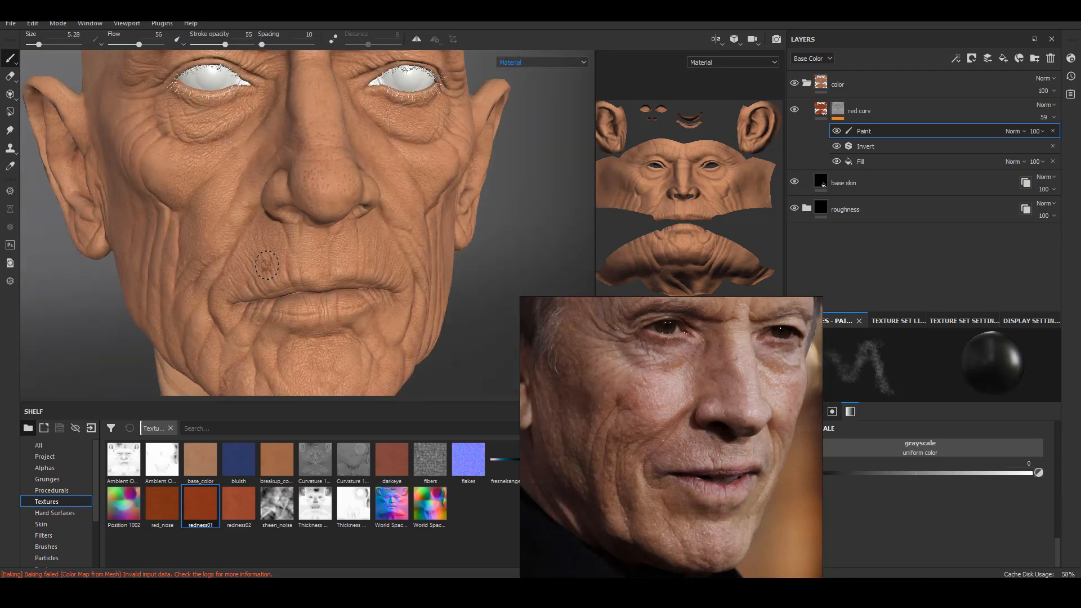
# Browse the shelf's brush presets for another brush to paint the red curv mask
pyautogui.scroll(6, 273, 289)
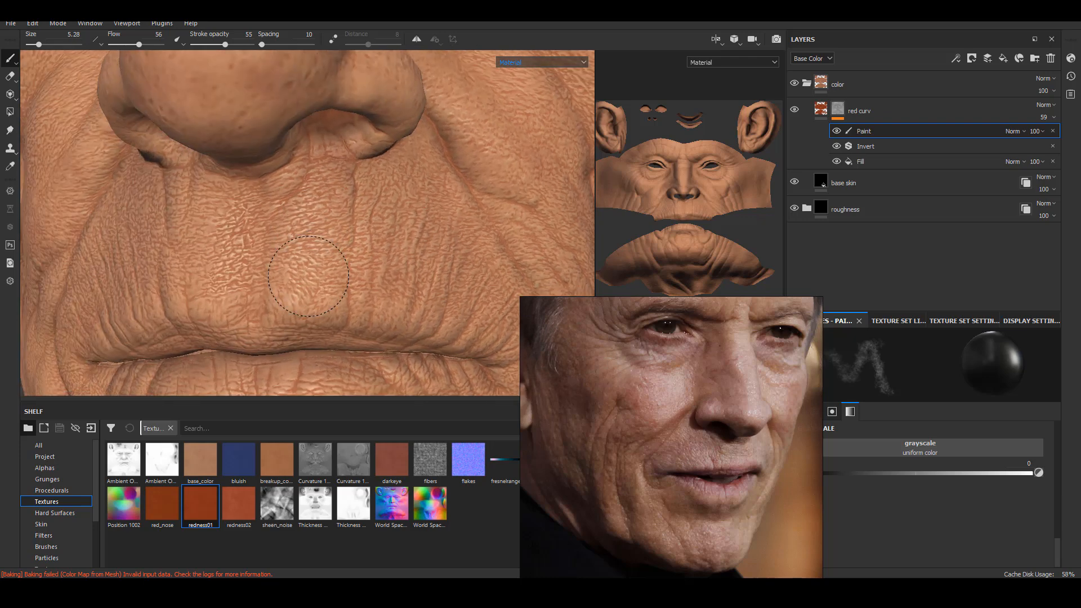
pyautogui.click(47, 546)
pyautogui.scroll(-2, 770, 471)
pyautogui.scroll(1, 777, 477)
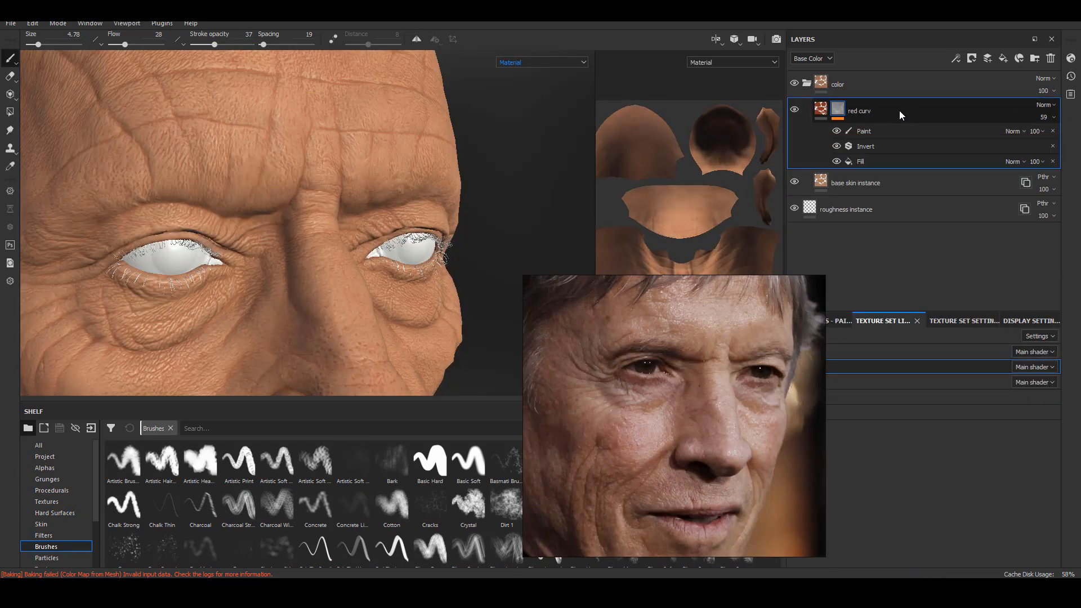
# Add a paint effect to the red curv mask in texture set 1002 and toggle that set's visibility to check its area
pyautogui.rightClick(840, 104)
pyautogui.click(880, 343)
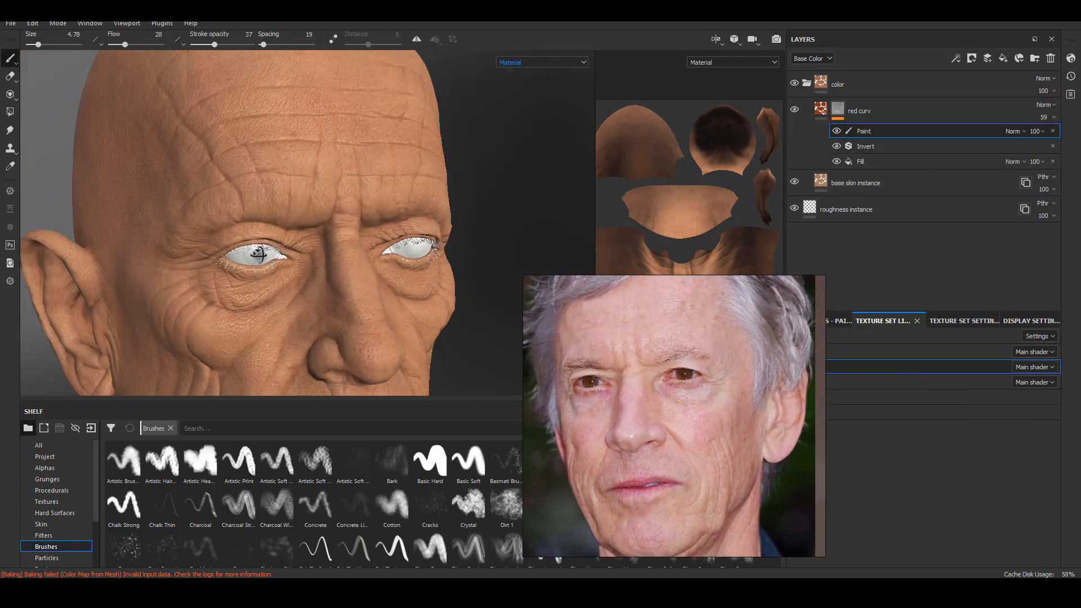
pyautogui.keyDown('alt'); pyautogui.moveTo(259, 255); pyautogui.dragTo(285, 229); pyautogui.keyUp('alt')
pyautogui.keyDown('alt'); pyautogui.moveTo(354, 307); pyautogui.dragTo(400, 249); pyautogui.keyUp('alt')
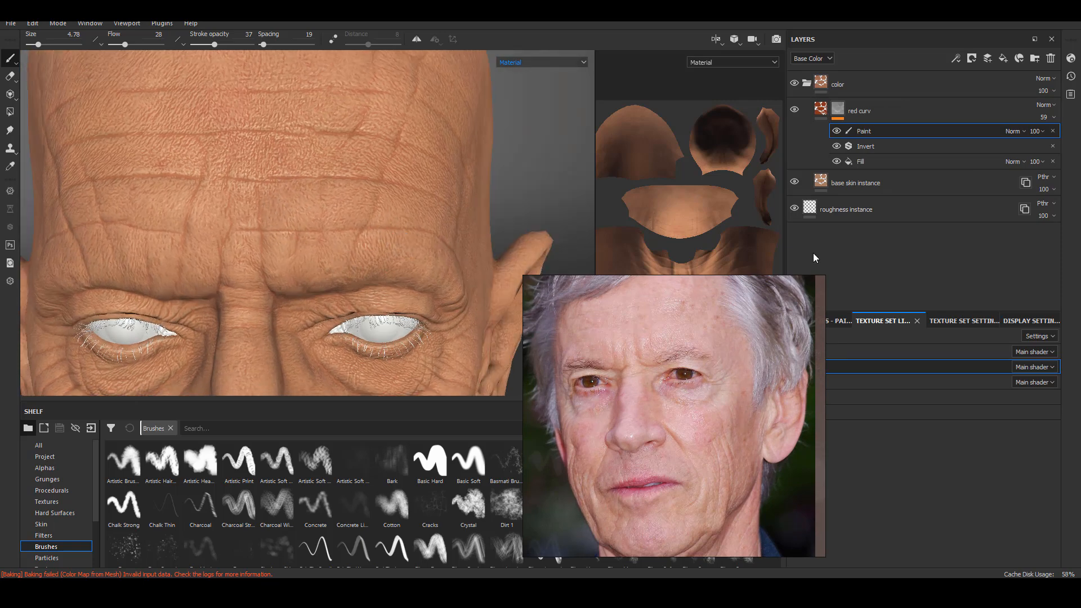
pyautogui.moveTo(789, 349); pyautogui.dragTo(711, 352, button='right')
pyautogui.click(795, 368)
pyautogui.click(794, 367)
# Set the brush size to 5.28 and paint over the forehead wrinkles on the red curv mask to vary the redness
pyautogui.scroll(3, 294, 257)
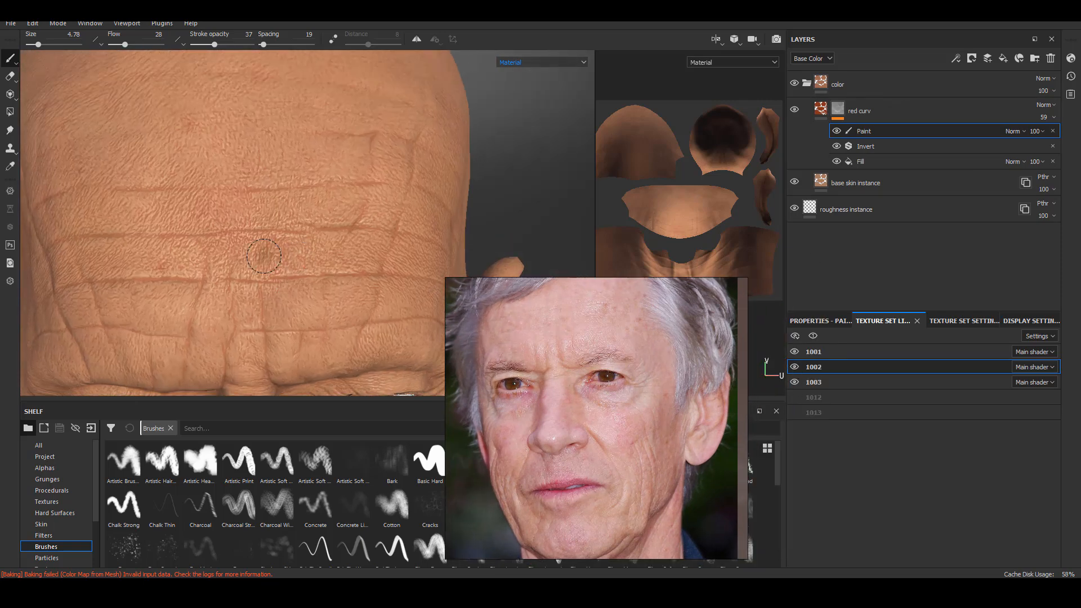
pyautogui.moveTo(40, 45); pyautogui.dragTo(43, 45)
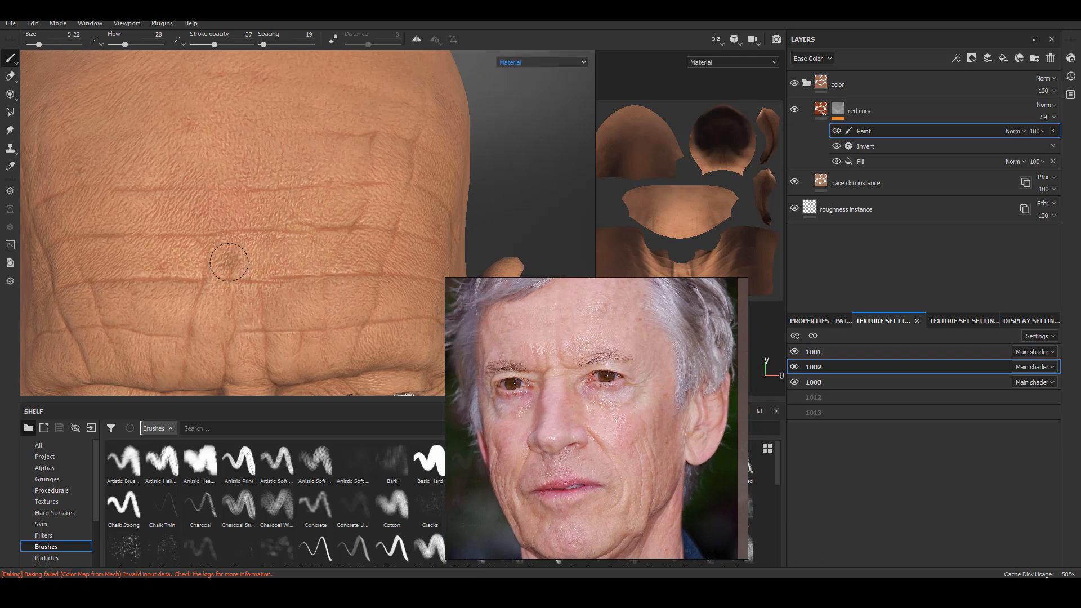
pyautogui.scroll(2, 357, 280)
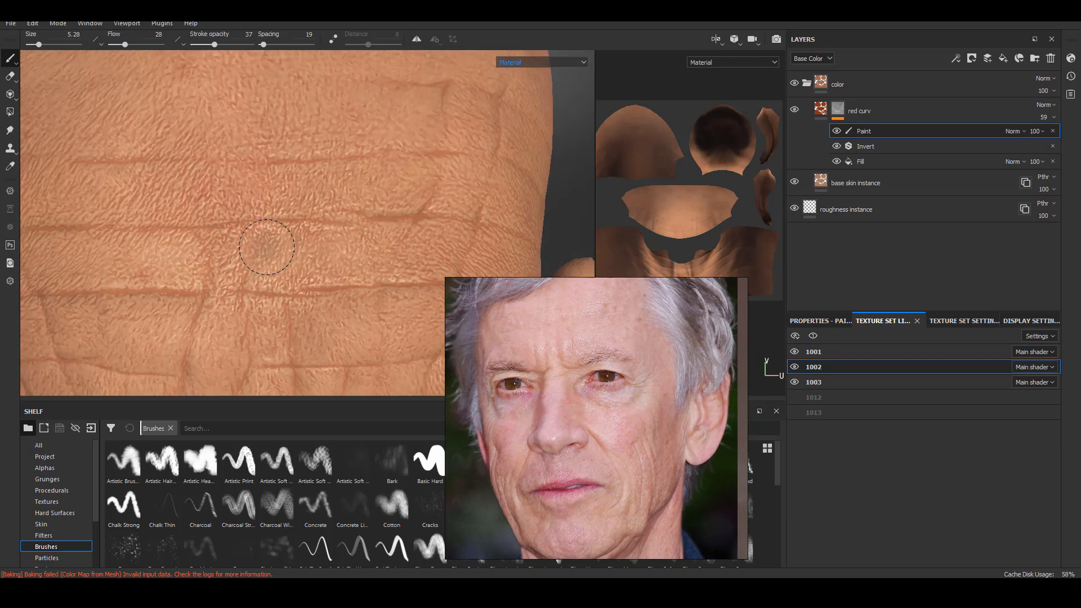
pyautogui.moveTo(349, 254)
pyautogui.keyDown('alt'); pyautogui.mouseDown(button='right')
pyautogui.moveTo(313, 247)
pyautogui.moveTo(313, 221)
pyautogui.mouseUp(button='right'); pyautogui.keyUp('alt')
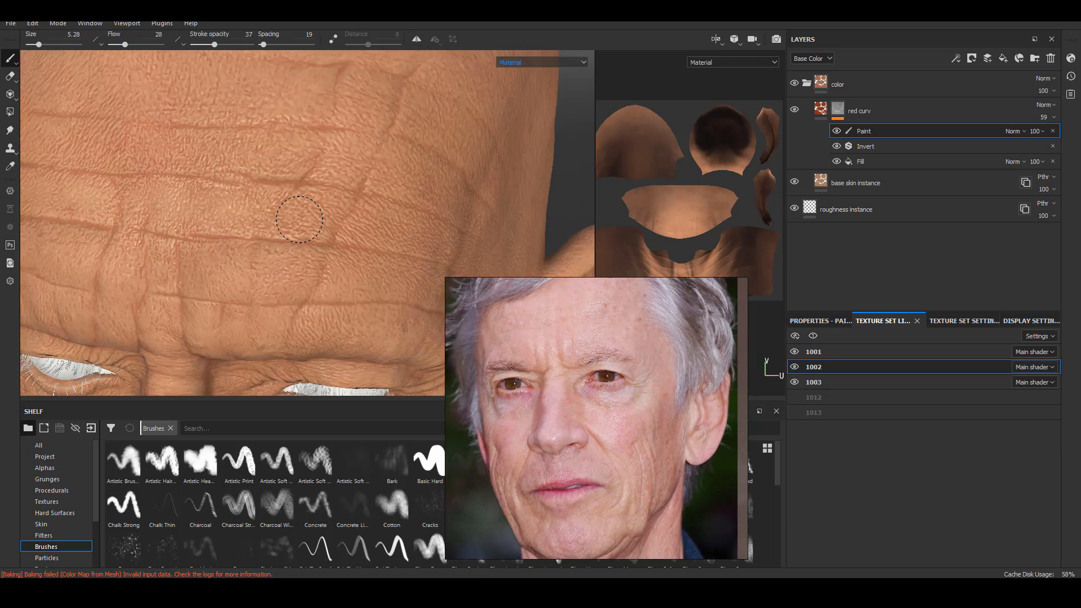
pyautogui.keyDown('alt'); pyautogui.moveTo(320, 221); pyautogui.dragTo(288, 199); pyautogui.keyUp('alt')
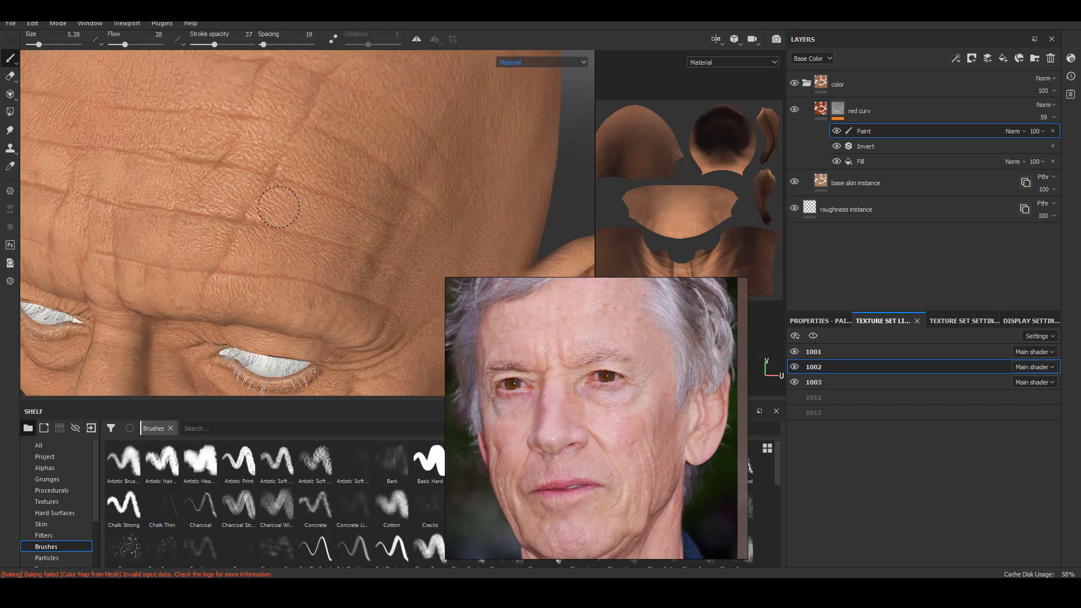
pyautogui.moveTo(295, 167)
pyautogui.keyDown('alt'); pyautogui.mouseDown()
pyautogui.moveTo(366, 212)
pyautogui.moveTo(316, 191)
pyautogui.moveTo(192, 193)
pyautogui.mouseUp(); pyautogui.keyUp('alt')
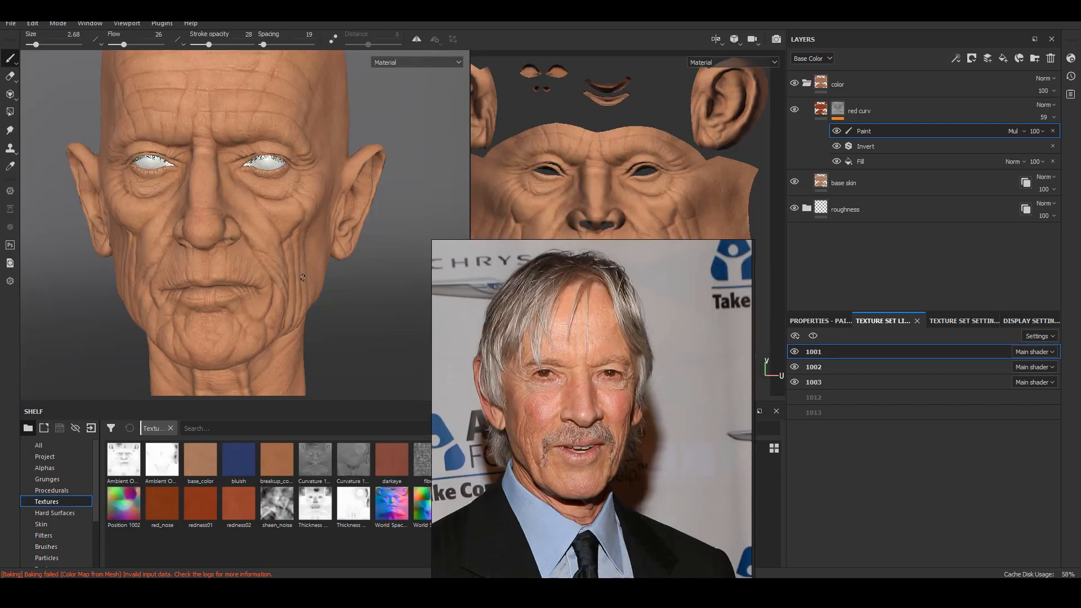
pyautogui.keyDown('alt'); pyautogui.moveTo(303, 277); pyautogui.dragTo(325, 294); pyautogui.keyUp('alt')
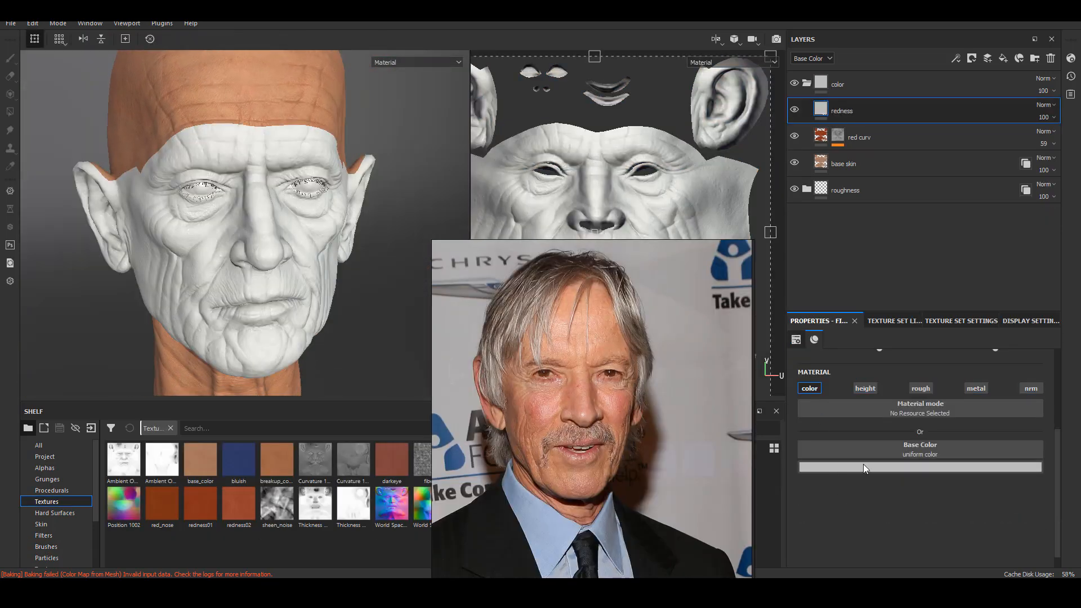
# Fill the redness layer's base color with the redness02 texture, using tri-planar projection and a scale of 4
pyautogui.moveTo(238, 508); pyautogui.dragTo(921, 445)
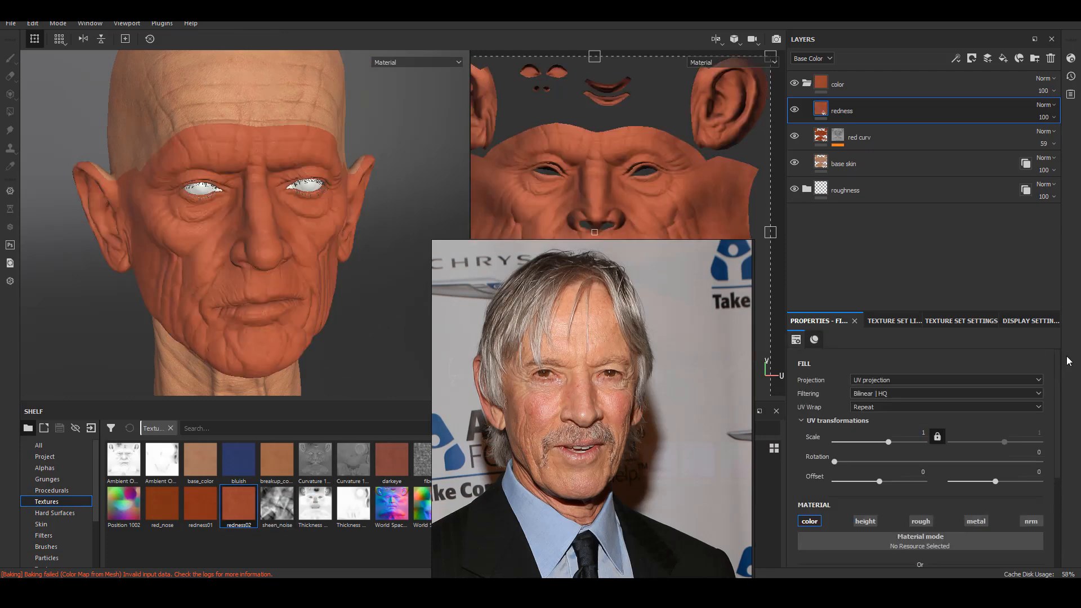
pyautogui.click(901, 381)
pyautogui.click(894, 389)
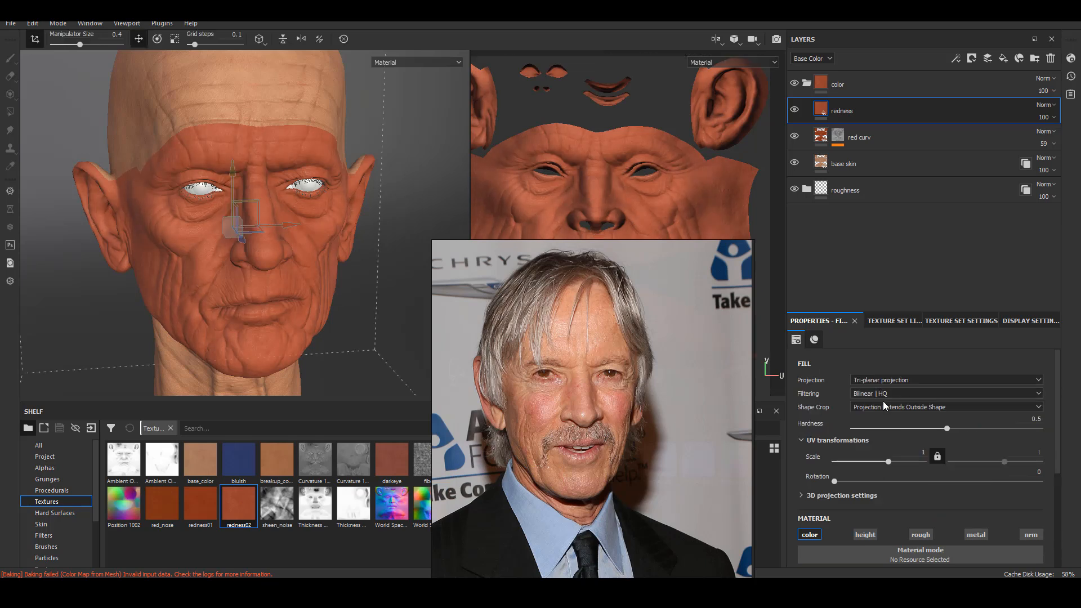
pyautogui.write('4')
pyautogui.press('Return')
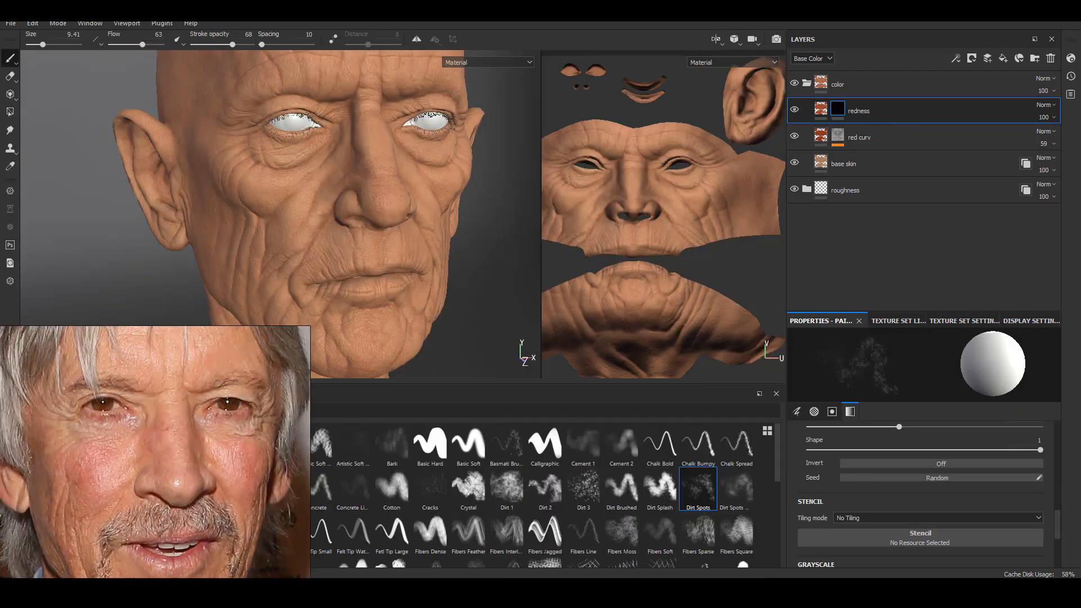
# Set the Dirt Spots brush flow to 57 and paint the redness mask on the cheek below the eye
pyautogui.moveTo(143, 45); pyautogui.dragTo(139, 45)
pyautogui.keyDown('alt'); pyautogui.moveTo(394, 285); pyautogui.dragTo(432, 315, button='middle'); pyautogui.keyUp('alt')
pyautogui.keyDown('alt'); pyautogui.moveTo(432, 316); pyautogui.dragTo(475, 307, button='right'); pyautogui.keyUp('alt')
pyautogui.keyDown('alt'); pyautogui.moveTo(397, 240); pyautogui.dragTo(419, 242, button='right'); pyautogui.keyUp('alt')
pyautogui.moveTo(349, 230)
pyautogui.keyDown('alt'); pyautogui.mouseDown()
pyautogui.moveTo(375, 233)
pyautogui.moveTo(364, 235)
pyautogui.mouseUp(); pyautogui.keyUp('alt')
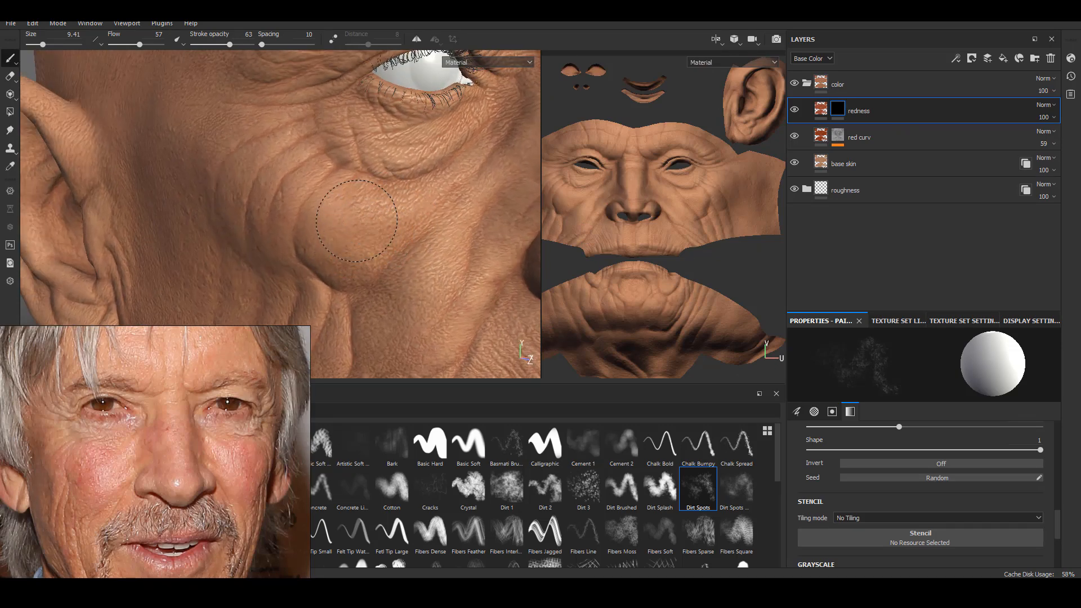
pyautogui.keyDown('alt'); pyautogui.moveTo(382, 278); pyautogui.dragTo(362, 244); pyautogui.keyUp('alt')
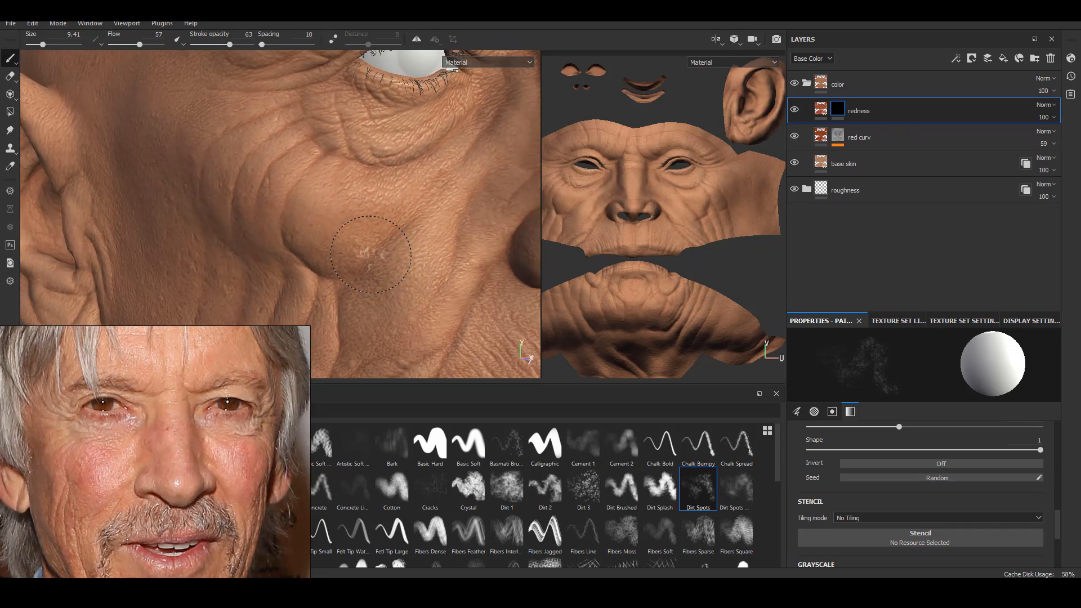
pyautogui.keyDown('shift'); pyautogui.moveTo(414, 263); pyautogui.dragTo(384, 288, button='right'); pyautogui.keyUp('shift')
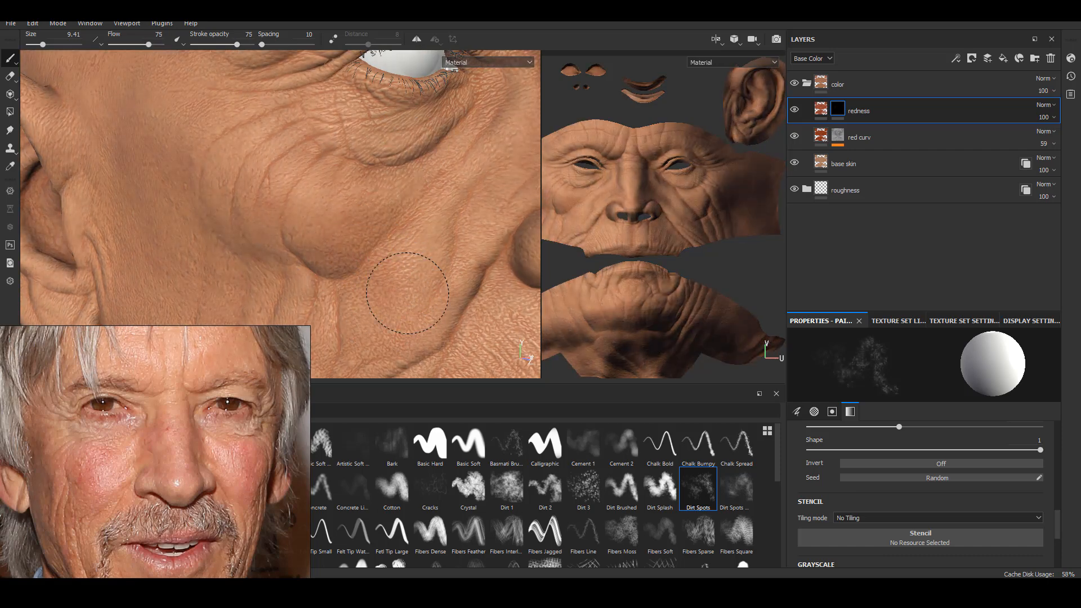
# Set the brush spacing to 32 and dab broken-up redness over the cheek beside the nose
pyautogui.moveTo(262, 45); pyautogui.dragTo(264, 45)
pyautogui.keyDown('alt'); pyautogui.moveTo(387, 306); pyautogui.dragTo(377, 259); pyautogui.keyUp('alt')
pyautogui.click(375, 261)
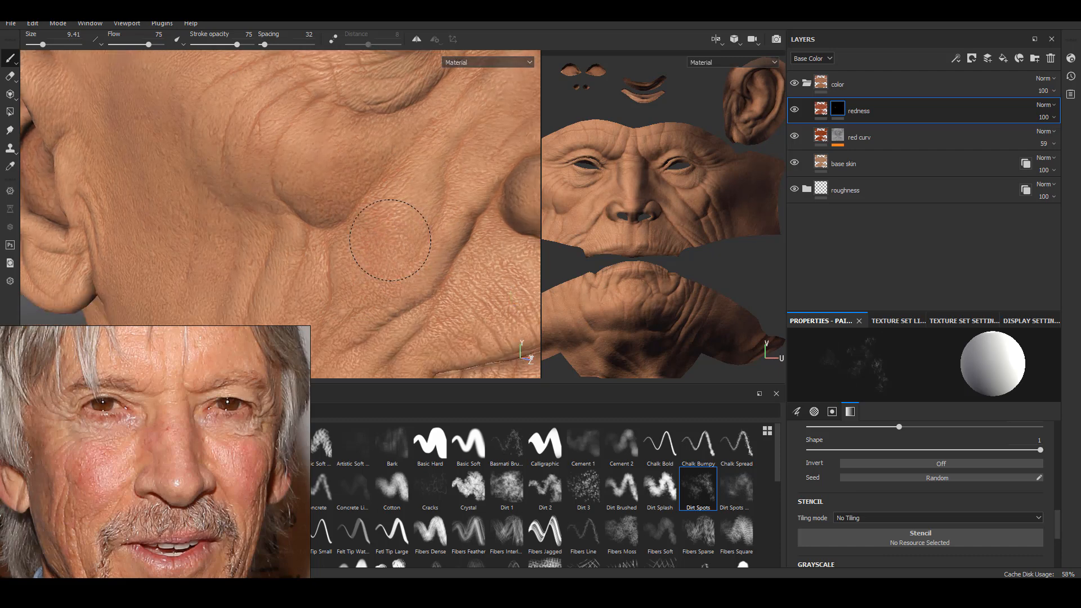
pyautogui.keyDown('alt'); pyautogui.moveTo(304, 179); pyautogui.dragTo(309, 164); pyautogui.keyUp('alt')
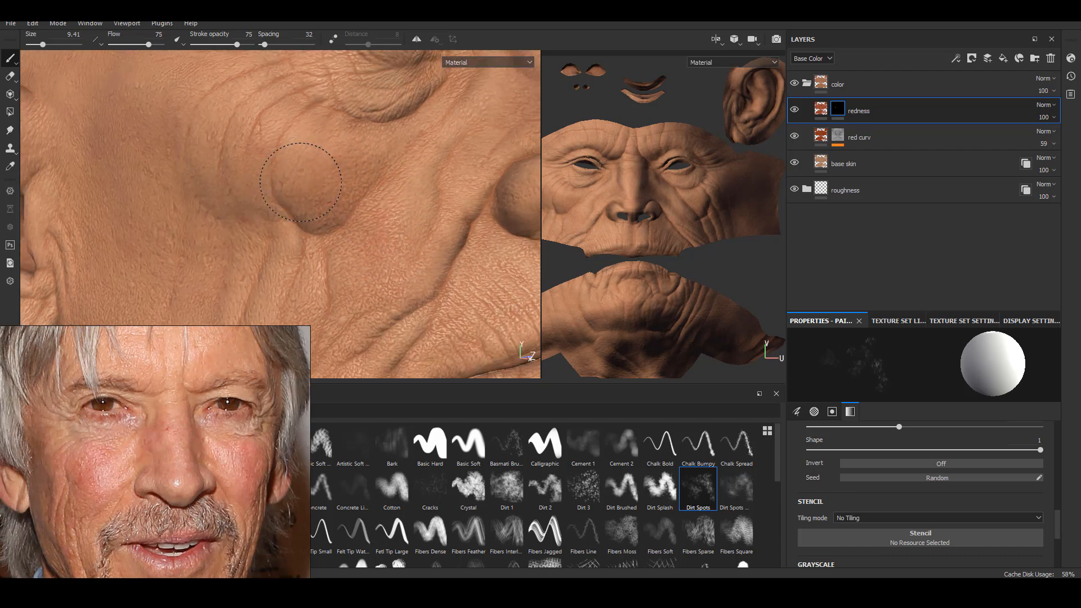
pyautogui.moveTo(324, 223)
pyautogui.keyDown('alt'); pyautogui.mouseDown()
pyautogui.moveTo(285, 229)
pyautogui.moveTo(302, 237)
pyautogui.mouseUp(); pyautogui.keyUp('alt')
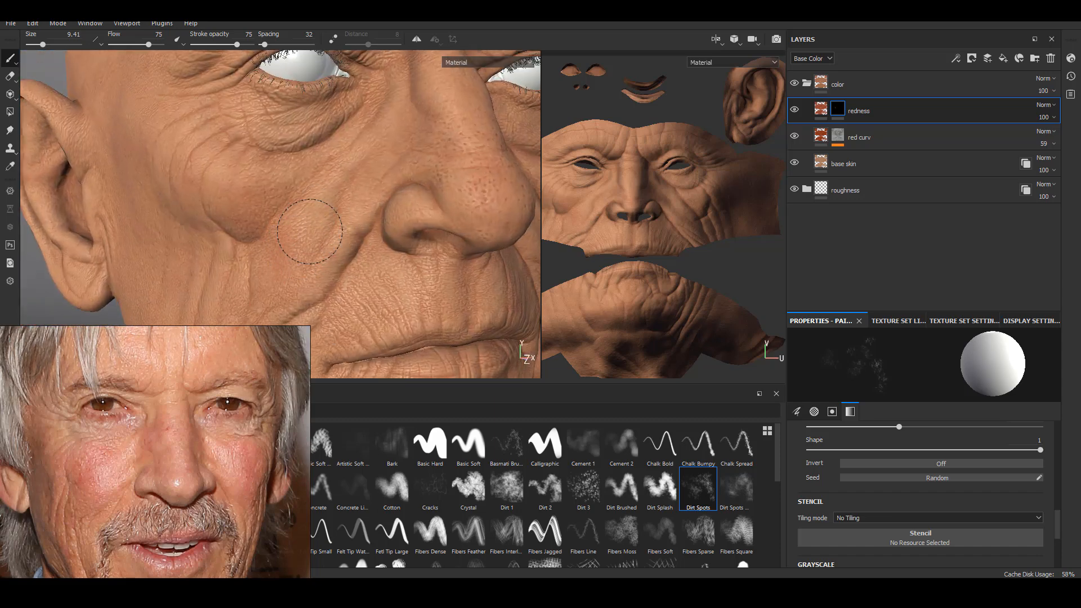
# Paint the redness mask around the nose and the lower eyelid, with the brush size at 7.49
pyautogui.keyDown('alt'); pyautogui.moveTo(341, 162); pyautogui.dragTo(214, 191); pyautogui.keyUp('alt')
pyautogui.keyDown('alt'); pyautogui.moveTo(219, 231); pyautogui.dragTo(186, 214, button='right'); pyautogui.keyUp('alt')
pyautogui.keyDown('alt'); pyautogui.moveTo(315, 226); pyautogui.dragTo(186, 225); pyautogui.keyUp('alt')
pyautogui.keyDown('shift'); pyautogui.moveTo(282, 225); pyautogui.dragTo(400, 265, button='right'); pyautogui.keyUp('shift')
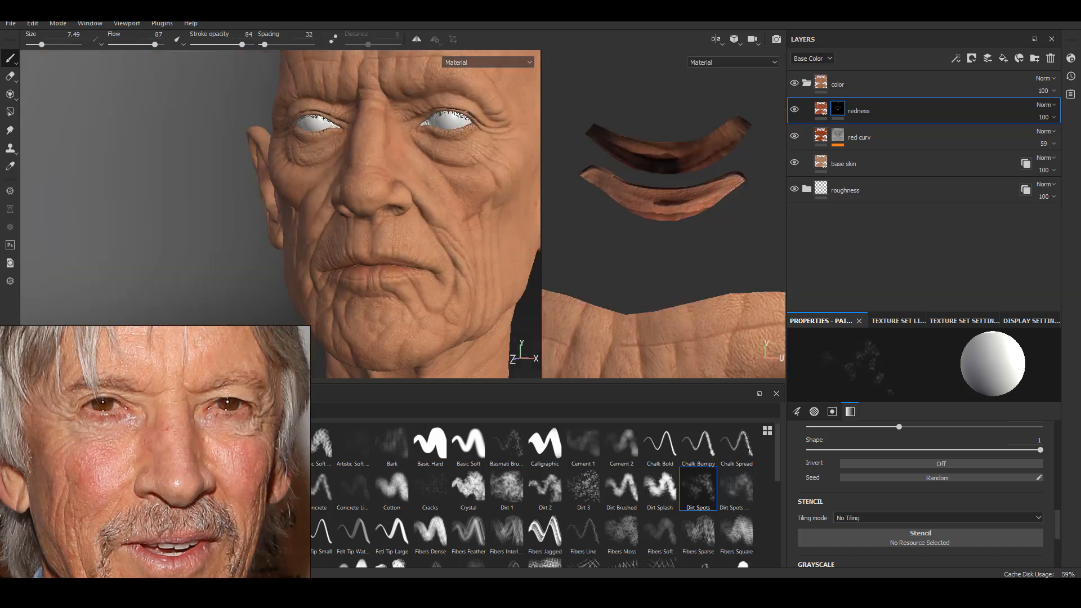
pyautogui.keyDown('alt'); pyautogui.moveTo(366, 121); pyautogui.dragTo(264, 242, button='middle'); pyautogui.keyUp('alt')
pyautogui.keyDown('alt'); pyautogui.moveTo(242, 239); pyautogui.dragTo(388, 252, button='right'); pyautogui.keyUp('alt')
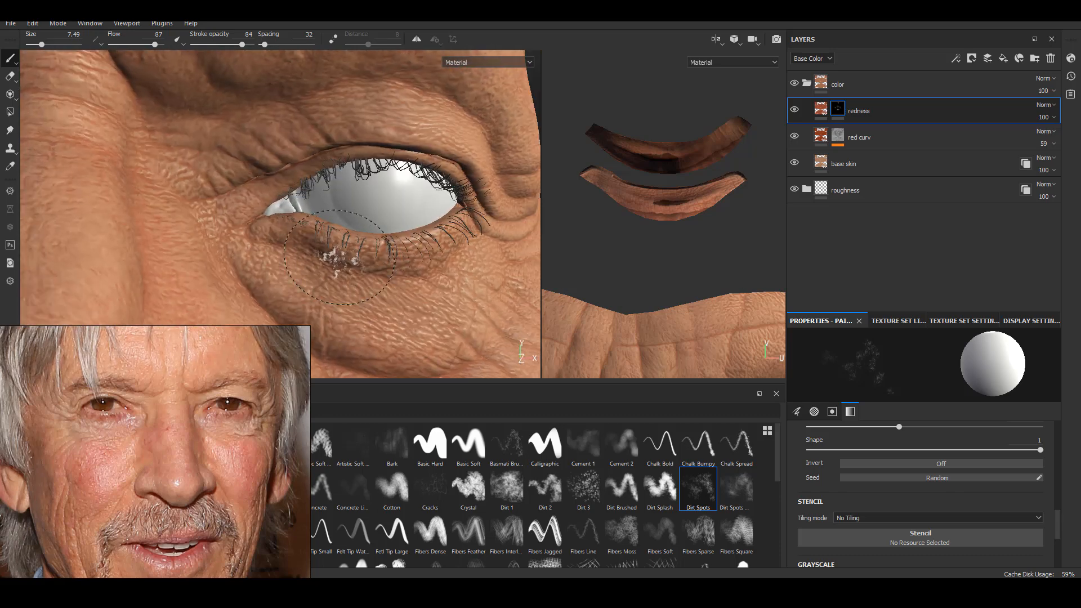
pyautogui.moveTo(403, 255)
pyautogui.keyDown('alt'); pyautogui.mouseDown()
pyautogui.moveTo(389, 236)
pyautogui.moveTo(419, 232)
pyautogui.mouseUp(); pyautogui.keyUp('alt')
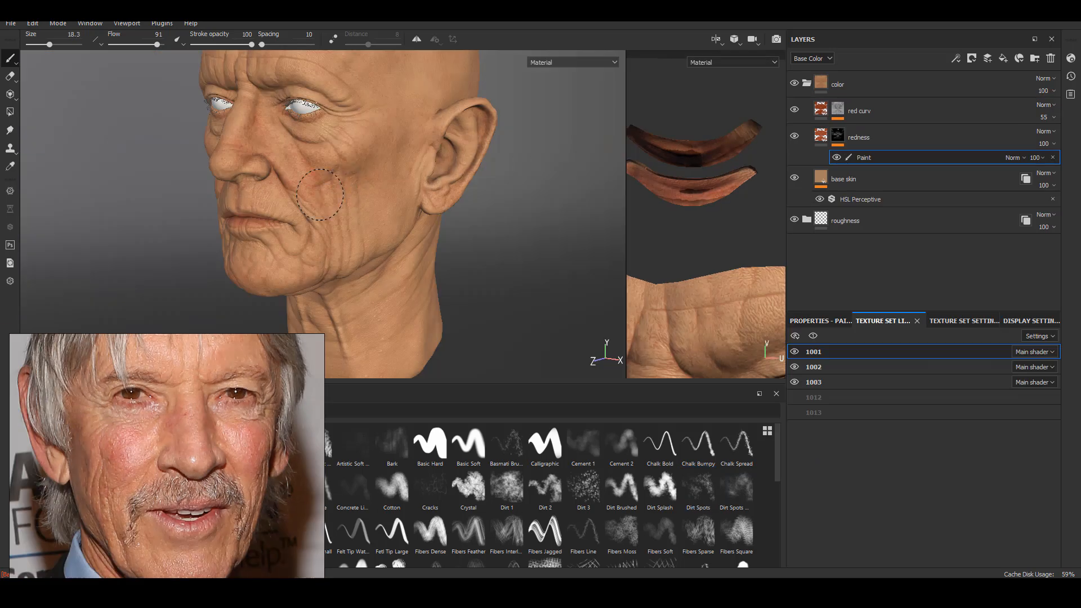
# Paint the redness mask over the cheek folds and jaw with brush size 18.3, following the reference portrait
pyautogui.keyDown('alt'); pyautogui.moveTo(418, 201); pyautogui.dragTo(409, 187); pyautogui.keyUp('alt')
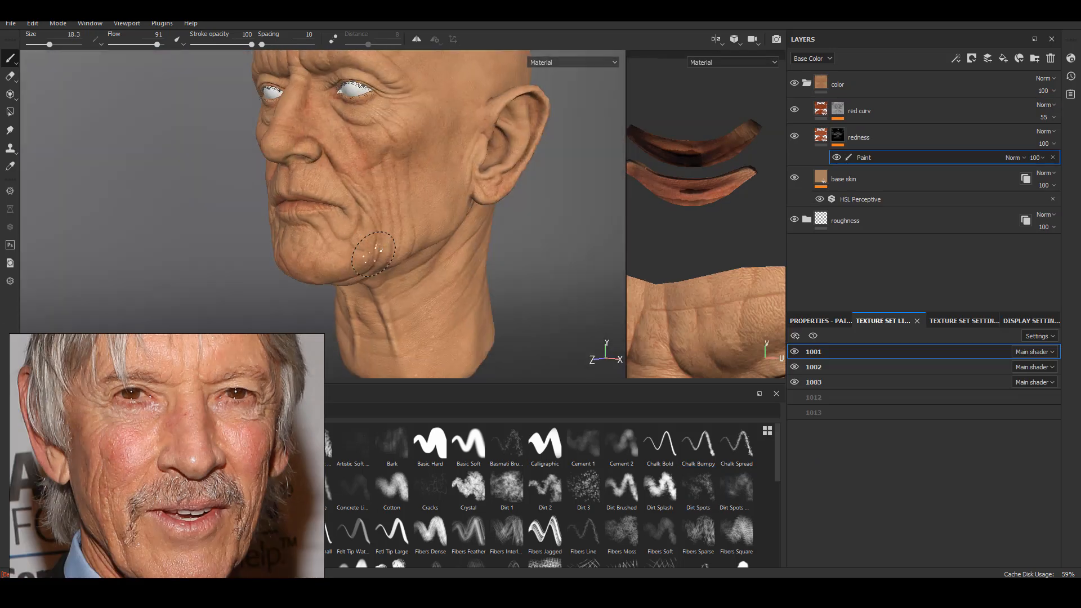
pyautogui.moveTo(383, 232)
pyautogui.keyDown('alt'); pyautogui.mouseDown()
pyautogui.moveTo(364, 195)
pyautogui.moveTo(394, 240)
pyautogui.mouseUp(); pyautogui.keyUp('alt')
pyautogui.keyDown('alt'); pyautogui.moveTo(394, 239); pyautogui.dragTo(389, 290, button='middle'); pyautogui.keyUp('alt')
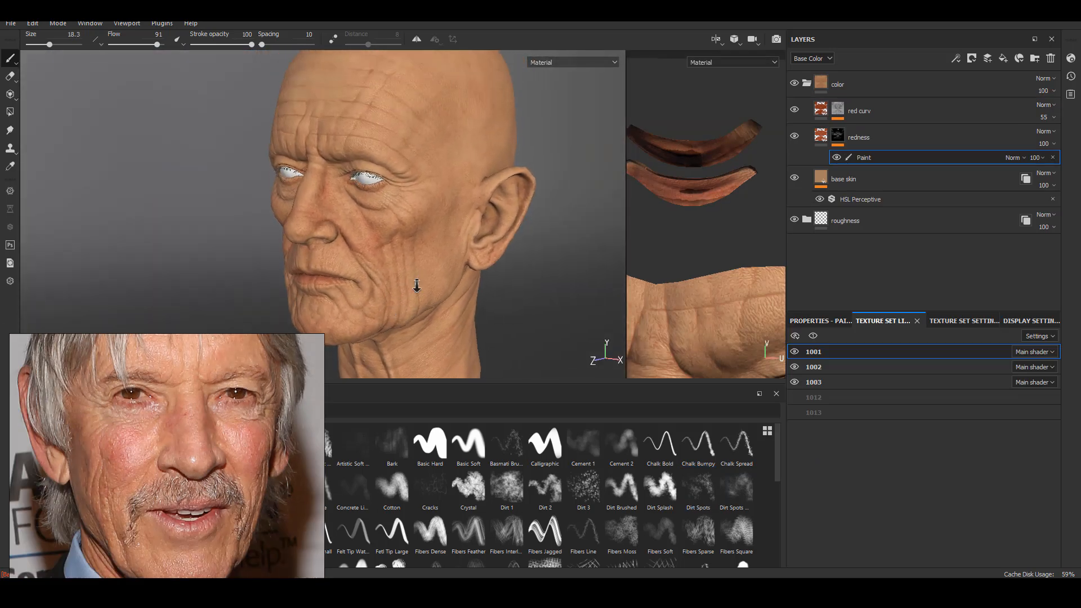
pyautogui.keyDown('alt'); pyautogui.moveTo(388, 289); pyautogui.dragTo(434, 233, button='right'); pyautogui.keyUp('alt')
pyautogui.moveTo(435, 233)
pyautogui.keyDown('alt'); pyautogui.mouseDown()
pyautogui.moveTo(406, 241)
pyautogui.moveTo(325, 155)
pyautogui.moveTo(381, 167)
pyautogui.moveTo(400, 200)
pyautogui.moveTo(327, 212)
pyautogui.moveTo(434, 248)
pyautogui.moveTo(502, 242)
pyautogui.moveTo(408, 239)
pyautogui.moveTo(374, 166)
pyautogui.mouseUp(); pyautogui.keyUp('alt')
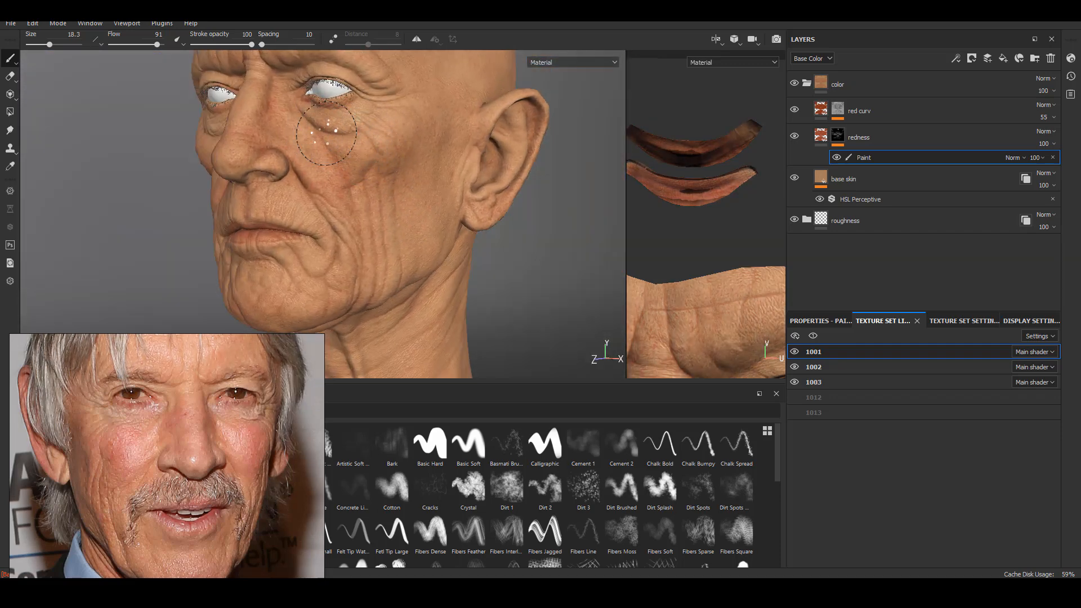
pyautogui.keyDown('alt'); pyautogui.moveTo(406, 218); pyautogui.dragTo(454, 219, button='middle'); pyautogui.keyUp('alt')
pyautogui.keyDown('alt'); pyautogui.moveTo(454, 219); pyautogui.dragTo(575, 243); pyautogui.keyUp('alt')
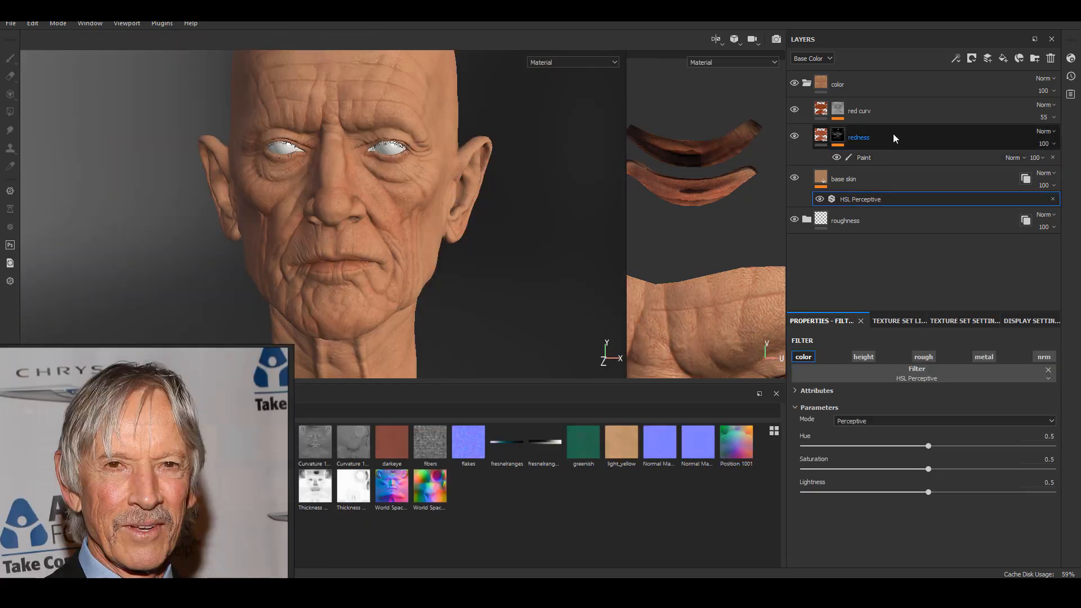
# Add a fill layer named yellow tone above redness, using the light_yellow texture with tri-planar projection and a scale of 4
pyautogui.click(893, 134)
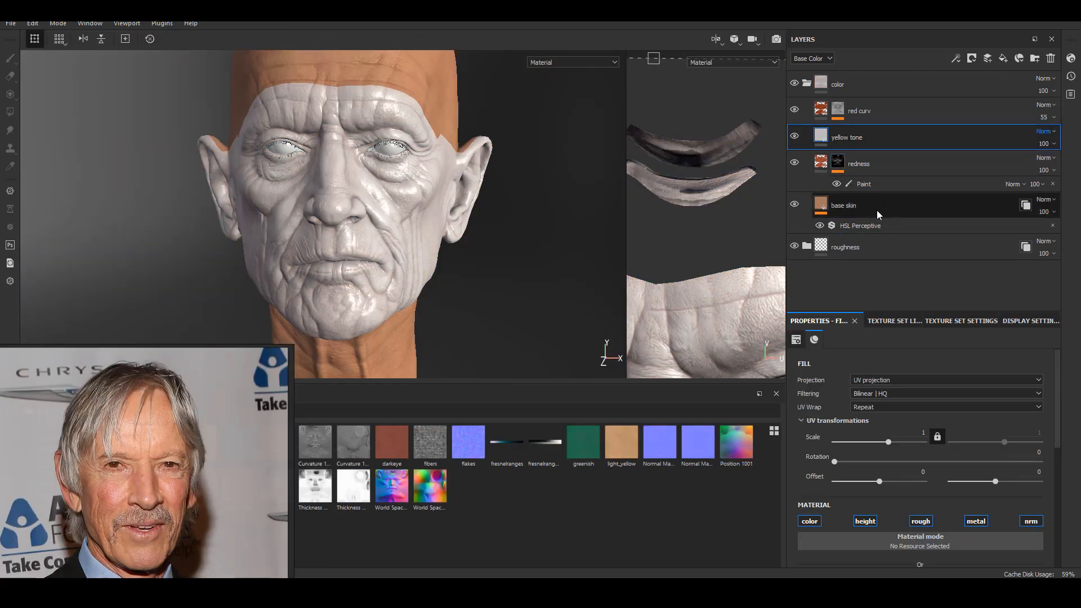
pyautogui.scroll(-3, 924, 484)
pyautogui.moveTo(622, 445); pyautogui.dragTo(955, 479)
pyautogui.scroll(3, 907, 436)
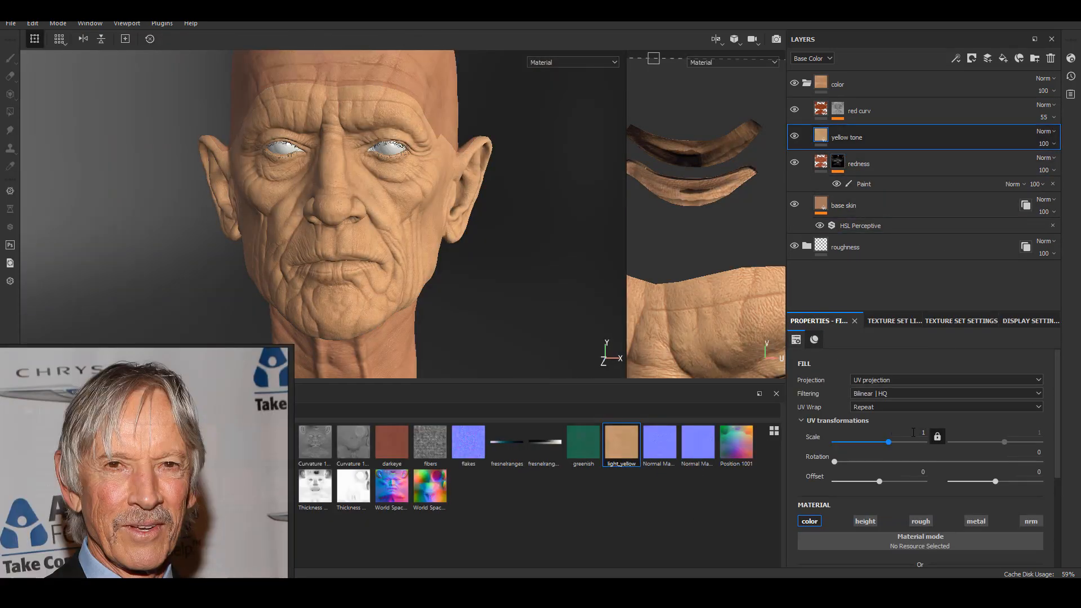
pyautogui.click(893, 381)
pyautogui.click(893, 398)
# Examine the yellow tone in the Base Color view with the red curv layer off and on, and return to the Material view
pyautogui.keyDown('alt'); pyautogui.moveTo(417, 309); pyautogui.dragTo(535, 268, button='right'); pyautogui.keyUp('alt')
pyautogui.keyDown('alt'); pyautogui.moveTo(535, 268); pyautogui.dragTo(496, 265); pyautogui.keyUp('alt')
pyautogui.click(567, 63)
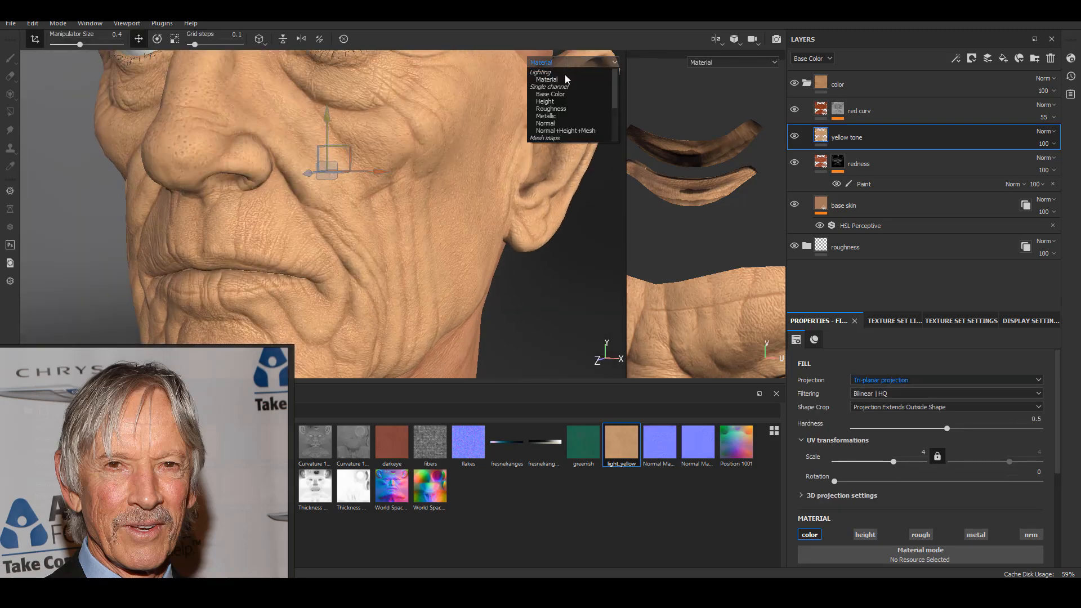
pyautogui.click(554, 94)
pyautogui.keyDown('alt'); pyautogui.moveTo(355, 258); pyautogui.dragTo(389, 278, button='middle'); pyautogui.keyUp('alt')
pyautogui.keyDown('alt'); pyautogui.moveTo(389, 278); pyautogui.dragTo(365, 306); pyautogui.keyUp('alt')
pyautogui.keyDown('alt'); pyautogui.moveTo(365, 307); pyautogui.dragTo(341, 246, button='middle'); pyautogui.keyUp('alt')
pyautogui.click(795, 110)
pyautogui.keyDown('alt'); pyautogui.moveTo(341, 246); pyautogui.dragTo(313, 256); pyautogui.keyUp('alt')
pyautogui.click(795, 110)
pyautogui.keyDown('alt'); pyautogui.moveTo(428, 248); pyautogui.dragTo(353, 282, button='right'); pyautogui.keyUp('alt')
pyautogui.keyDown('alt'); pyautogui.moveTo(353, 282); pyautogui.dragTo(332, 270); pyautogui.keyUp('alt')
pyautogui.click(568, 63)
pyautogui.click(548, 75)
pyautogui.keyDown('alt'); pyautogui.moveTo(501, 180); pyautogui.dragTo(416, 252, button='right'); pyautogui.keyUp('alt')
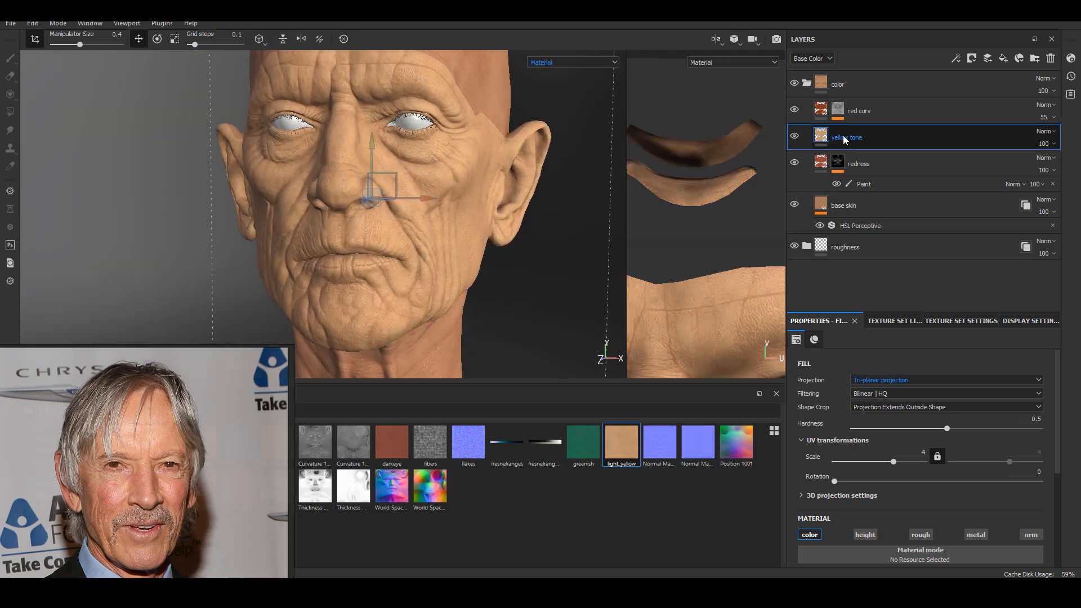
# Add a black mask with a paint effect to the yellow tone layer
pyautogui.rightClick(850, 137)
pyautogui.click(853, 146)
pyautogui.rightClick(837, 137)
pyautogui.click(879, 366)
# Enlarge the reference portrait's face and display the shelf's brush presets for painting the yellow tone mask
pyautogui.keyDown('alt'); pyautogui.moveTo(474, 293); pyautogui.dragTo(427, 302); pyautogui.keyUp('alt')
pyautogui.keyDown('alt'); pyautogui.moveTo(427, 302); pyautogui.dragTo(418, 301, button='right'); pyautogui.keyUp('alt')
pyautogui.scroll(5, 147, 479)
pyautogui.scroll(-1, 113, 499)
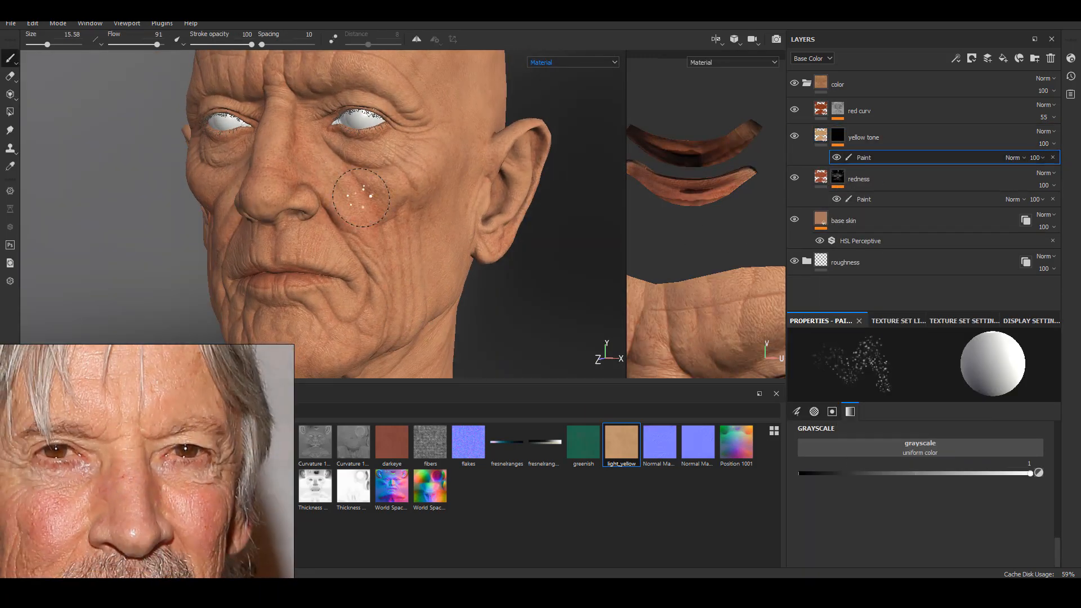
pyautogui.keyDown('alt'); pyautogui.moveTo(362, 164); pyautogui.dragTo(406, 169); pyautogui.keyUp('alt')
pyautogui.keyDown('alt'); pyautogui.moveTo(407, 169); pyautogui.dragTo(406, 236, button='middle'); pyautogui.keyUp('alt')
pyautogui.moveTo(225, 383); pyautogui.dragTo(224, 598, button='right')
pyautogui.click(62, 530)
pyautogui.click(132, 550)
pyautogui.moveTo(133, 569); pyautogui.dragTo(153, 348, button='right')
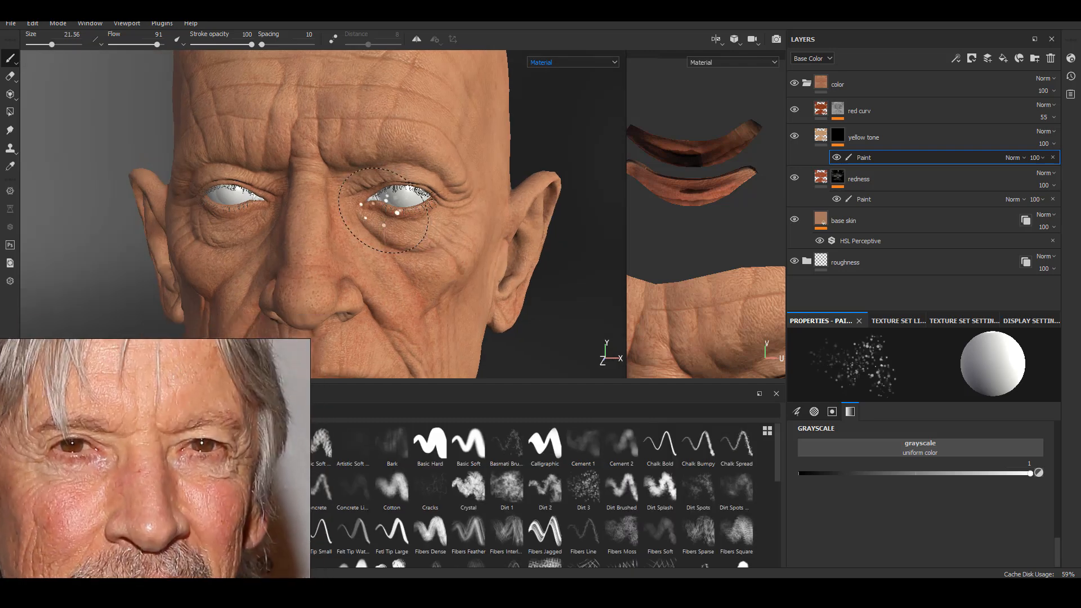
# Reduce the brush size to 6.9 and paint the yellow tone mask around the eyelids
pyautogui.keyDown('alt'); pyautogui.moveTo(398, 205); pyautogui.dragTo(371, 210); pyautogui.keyUp('alt')
pyautogui.keyDown('alt'); pyautogui.moveTo(372, 209); pyautogui.dragTo(394, 225, button='right'); pyautogui.keyUp('alt')
pyautogui.moveTo(47, 44); pyautogui.dragTo(45, 45)
pyautogui.keyDown('alt'); pyautogui.moveTo(394, 225); pyautogui.dragTo(366, 231); pyautogui.keyUp('alt')
pyautogui.keyDown('alt'); pyautogui.moveTo(366, 231); pyautogui.dragTo(396, 259, button='right'); pyautogui.keyUp('alt')
pyautogui.keyDown('alt'); pyautogui.moveTo(396, 259); pyautogui.dragTo(414, 248); pyautogui.keyUp('alt')
pyautogui.moveTo(414, 248)
pyautogui.keyDown('alt'); pyautogui.mouseDown(button='right')
pyautogui.moveTo(396, 166)
pyautogui.moveTo(377, 165)
pyautogui.mouseUp(button='right'); pyautogui.keyUp('alt')
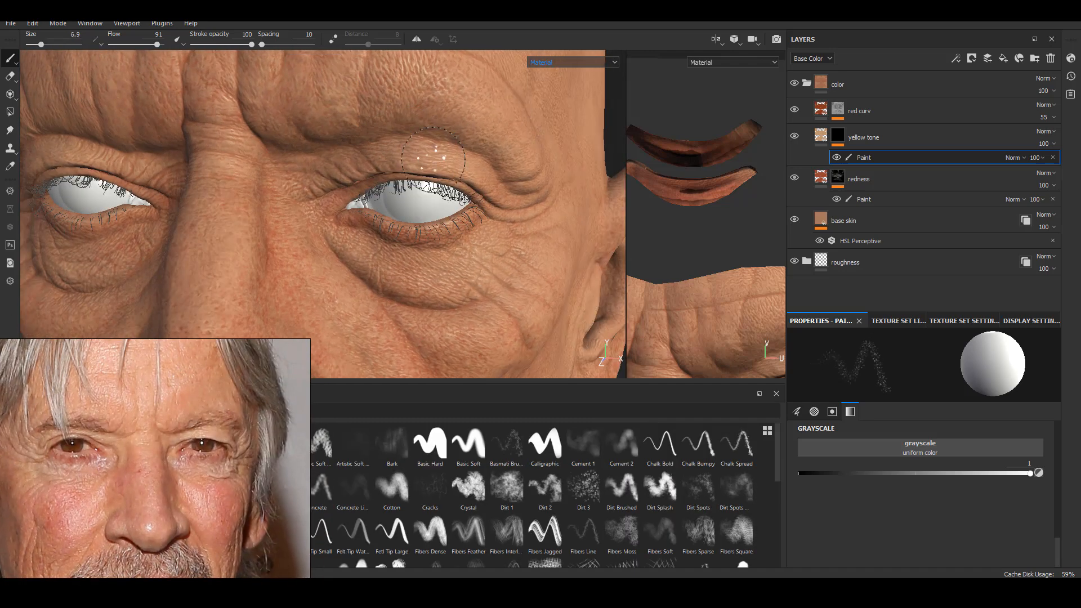
pyautogui.moveTo(452, 162)
pyautogui.keyDown('alt'); pyautogui.mouseDown()
pyautogui.moveTo(478, 278)
pyautogui.moveTo(404, 232)
pyautogui.mouseUp(); pyautogui.keyUp('alt')
pyautogui.keyDown('alt'); pyautogui.moveTo(331, 225); pyautogui.dragTo(370, 214); pyautogui.keyUp('alt')
# Set the brush size to 13.89 and paint the yellow tone mask around the other eye's inner corner and brow
pyautogui.moveTo(41, 44); pyautogui.dragTo(47, 44)
pyautogui.keyDown('alt'); pyautogui.moveTo(338, 249); pyautogui.dragTo(274, 213); pyautogui.keyUp('alt')
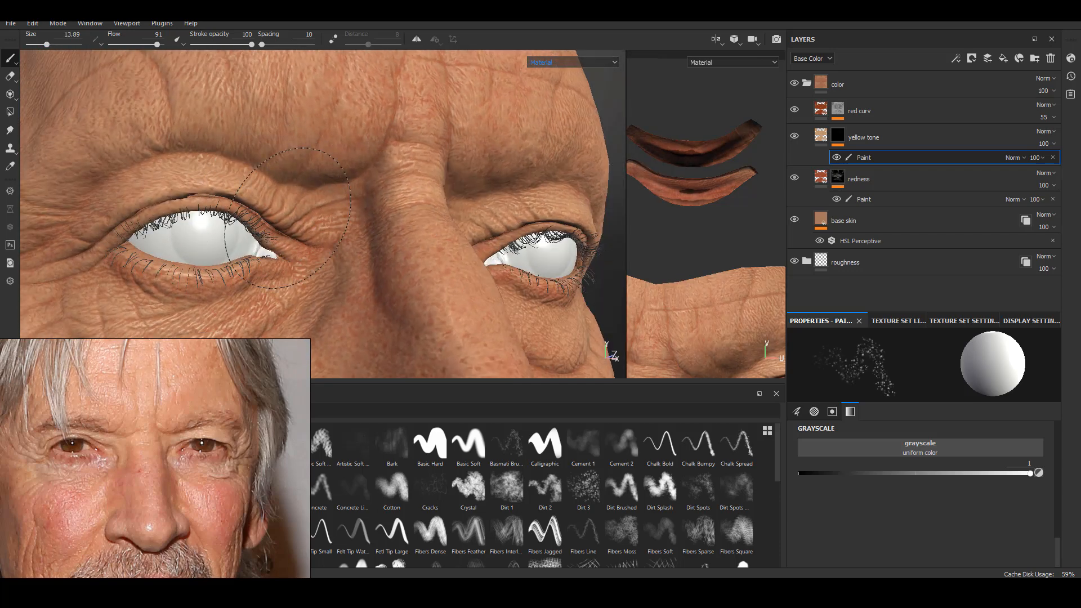
pyautogui.keyDown('ctrl'); pyautogui.moveTo(300, 208); pyautogui.dragTo(284, 208, button='right'); pyautogui.keyUp('ctrl')
pyautogui.moveTo(284, 208)
pyautogui.keyDown('alt'); pyautogui.mouseDown()
pyautogui.moveTo(309, 234)
pyautogui.moveTo(349, 202)
pyautogui.mouseUp(); pyautogui.keyUp('alt')
pyautogui.moveTo(249, 251)
pyautogui.keyDown('alt'); pyautogui.mouseDown()
pyautogui.moveTo(317, 236)
pyautogui.moveTo(301, 219)
pyautogui.moveTo(310, 211)
pyautogui.mouseUp(); pyautogui.keyUp('alt')
pyautogui.keyDown('alt'); pyautogui.moveTo(372, 234); pyautogui.dragTo(400, 277); pyautogui.keyUp('alt')
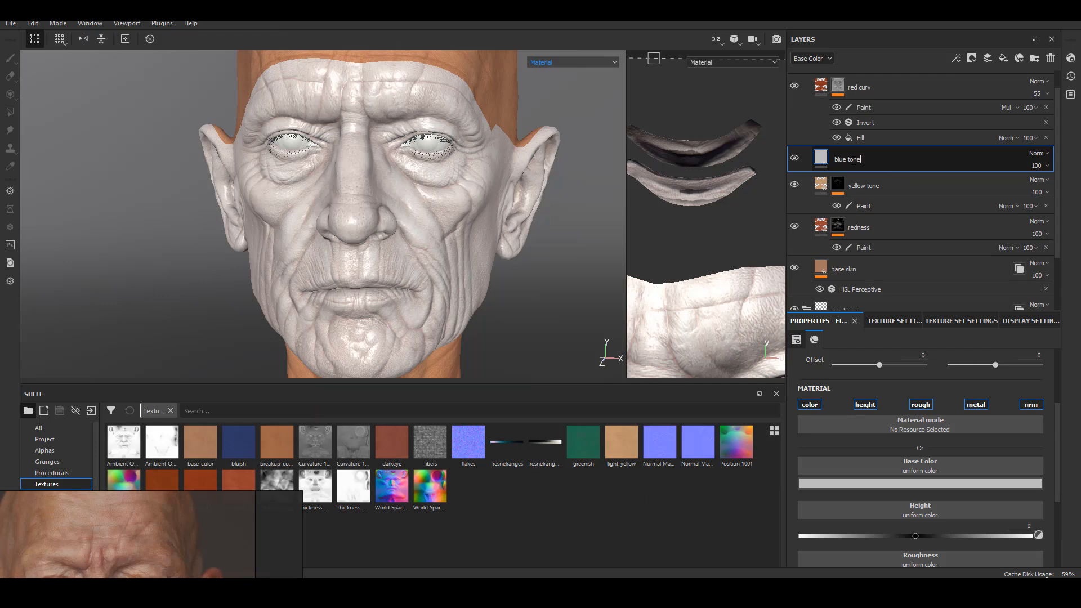
# Name the new fill layer blue tone and give it the bluish texture with tri-planar projection and a scale of 4
pyautogui.press('Return')
pyautogui.moveTo(239, 445); pyautogui.dragTo(839, 473)
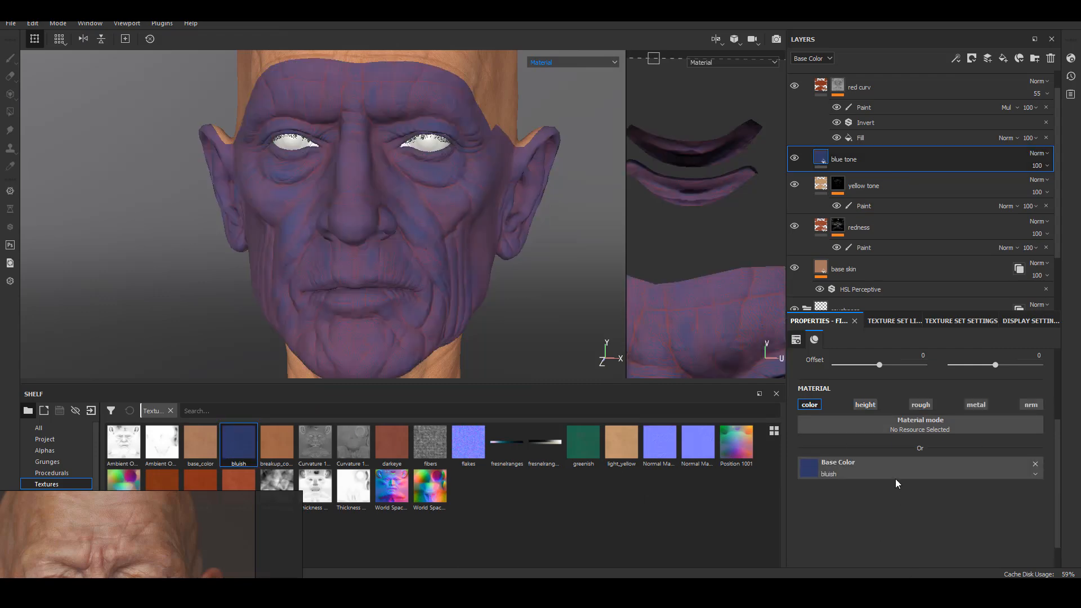
pyautogui.scroll(3, 901, 478)
pyautogui.click(946, 380)
pyautogui.click(901, 394)
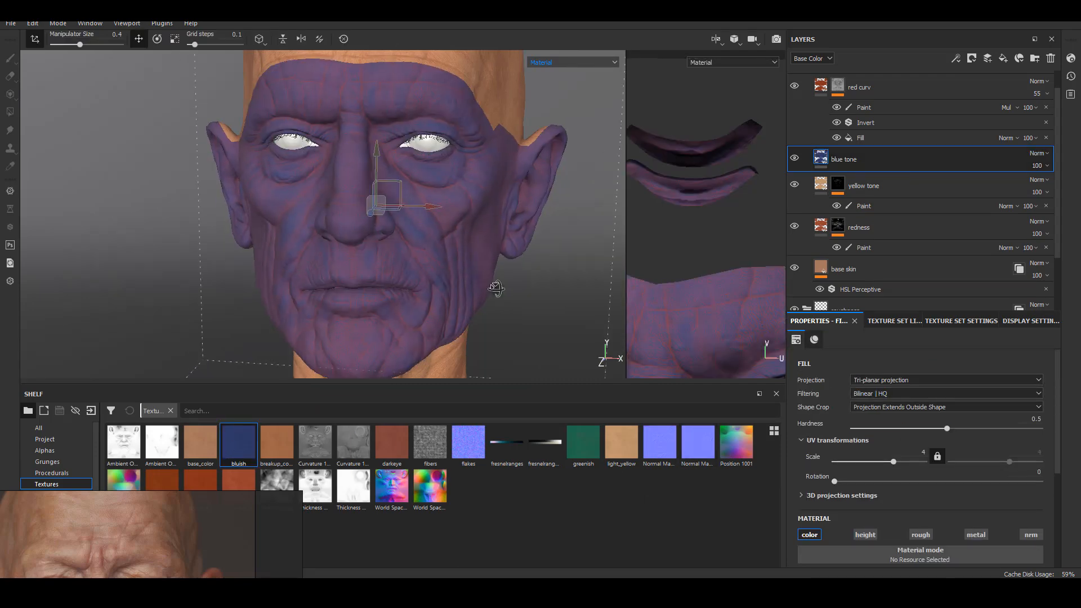
# Check the blue tone in the Base Color view, set its scale to 6, and return to the Material view
pyautogui.keyDown('alt'); pyautogui.moveTo(509, 292); pyautogui.dragTo(555, 315, button='right'); pyautogui.keyUp('alt')
pyautogui.click(590, 63)
pyautogui.click(560, 94)
pyautogui.keyDown('alt'); pyautogui.moveTo(507, 253); pyautogui.dragTo(641, 372, button='right'); pyautogui.keyUp('alt')
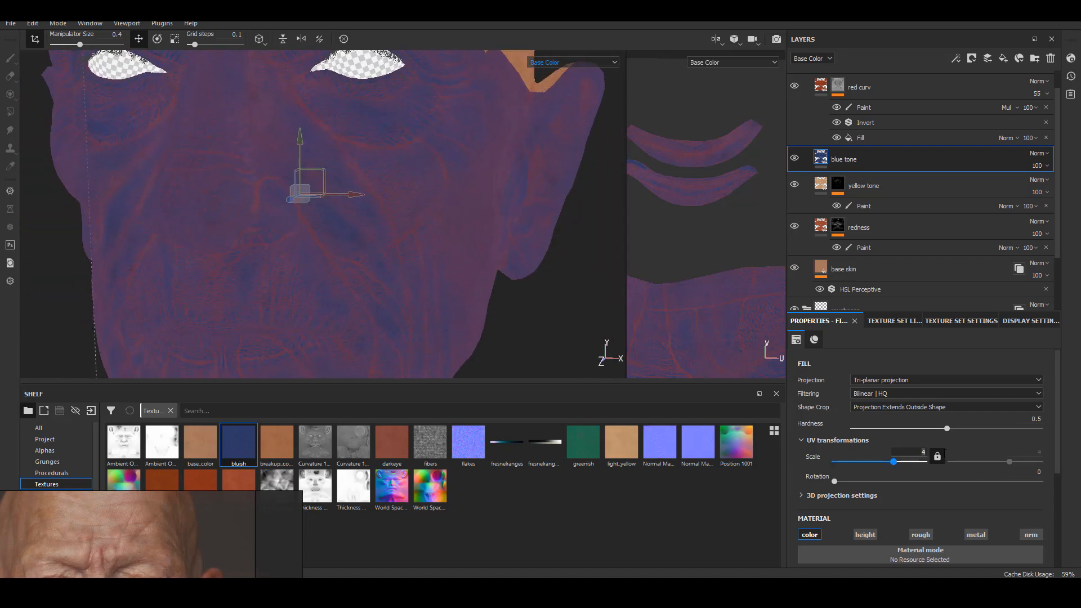
pyautogui.click(563, 65)
pyautogui.click(564, 80)
pyautogui.keyDown('alt'); pyautogui.moveTo(507, 186); pyautogui.dragTo(462, 158, button='right'); pyautogui.keyUp('alt')
# Add a black mask with a paint effect to the blue tone layer
pyautogui.rightClick(884, 159)
pyautogui.click(941, 26)
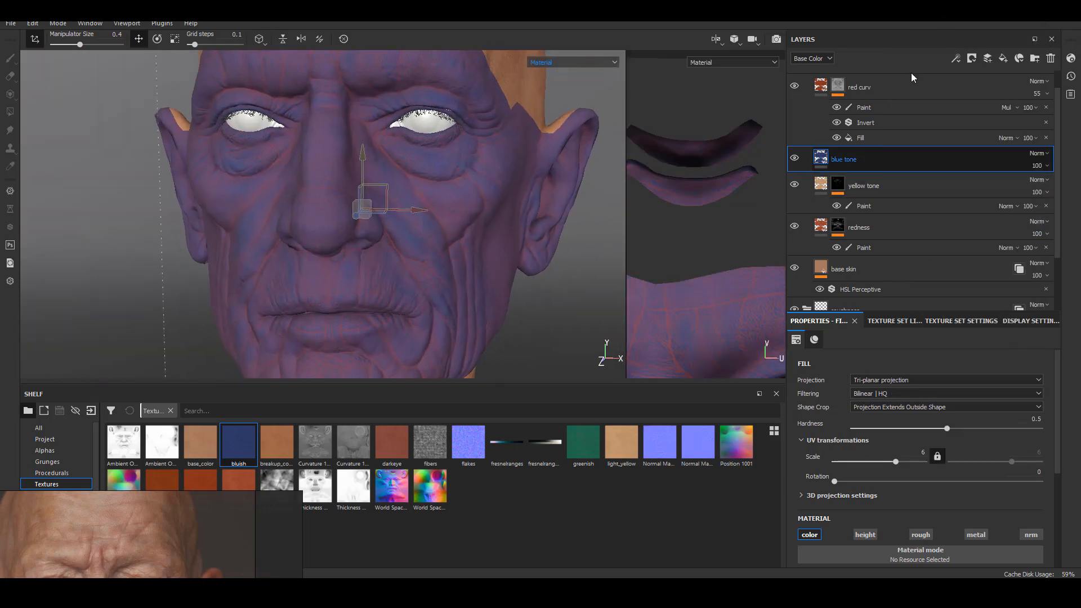
pyautogui.rightClick(841, 156)
pyautogui.click(879, 383)
# Set the brush size to 13.09 and paint the blue tone mask at the inner eye corner, using the old man's reference photo
pyautogui.keyDown('alt'); pyautogui.moveTo(403, 244); pyautogui.dragTo(389, 228); pyautogui.keyUp('alt')
pyautogui.moveTo(158, 546); pyautogui.dragTo(183, 394, button='right')
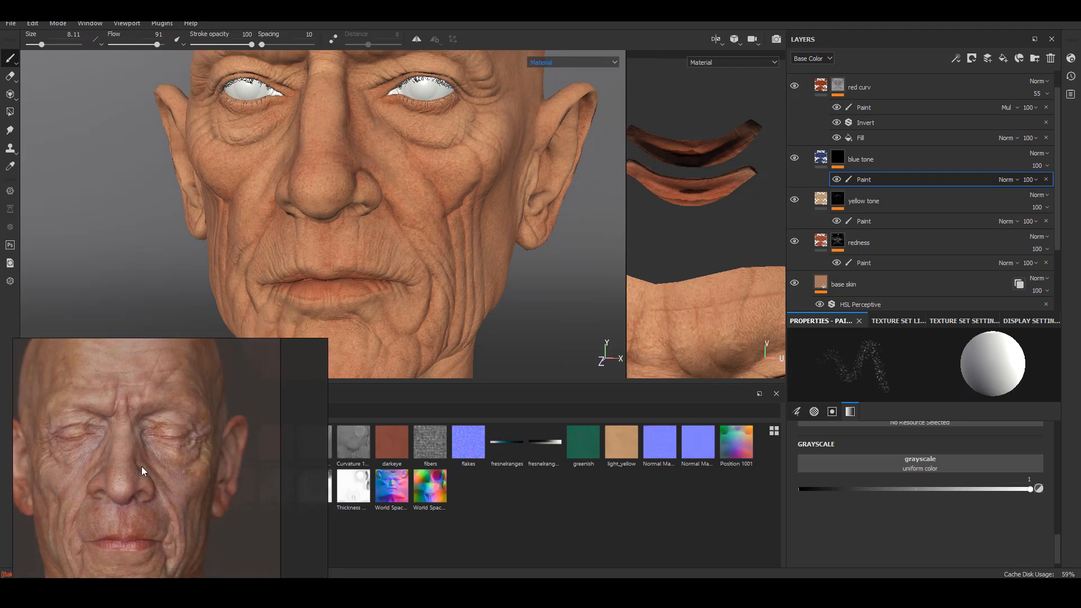
pyautogui.moveTo(174, 446); pyautogui.dragTo(213, 438, button='middle')
pyautogui.keyDown('alt'); pyautogui.moveTo(406, 270); pyautogui.dragTo(422, 285); pyautogui.keyUp('alt')
pyautogui.keyDown('alt'); pyautogui.moveTo(422, 285); pyautogui.dragTo(468, 270, button='right'); pyautogui.keyUp('alt')
pyautogui.keyDown('alt'); pyautogui.moveTo(406, 73); pyautogui.dragTo(362, 197, button='middle'); pyautogui.keyUp('alt')
pyautogui.moveTo(42, 44); pyautogui.dragTo(49, 46)
pyautogui.keyDown('alt'); pyautogui.moveTo(315, 163); pyautogui.dragTo(336, 170); pyautogui.keyUp('alt')
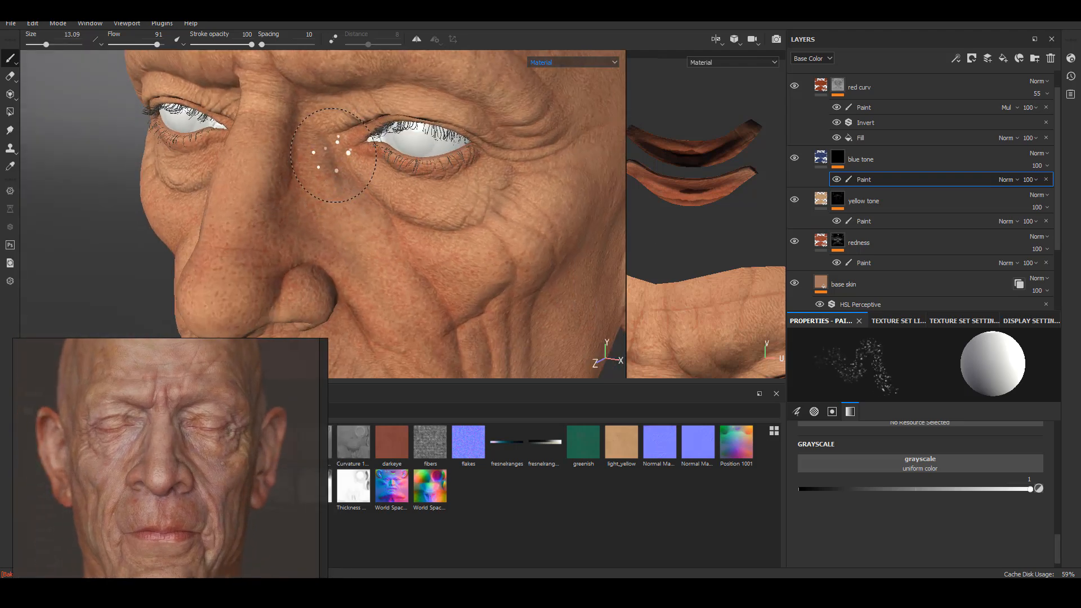
# Lower the brush flow to 52 and stroke opacity to 69, and paint the blue tone mask under and beside the eye
pyautogui.moveTo(392, 214)
pyautogui.keyDown('alt'); pyautogui.mouseDown()
pyautogui.moveTo(367, 202)
pyautogui.moveTo(394, 199)
pyautogui.mouseUp(); pyautogui.keyUp('alt')
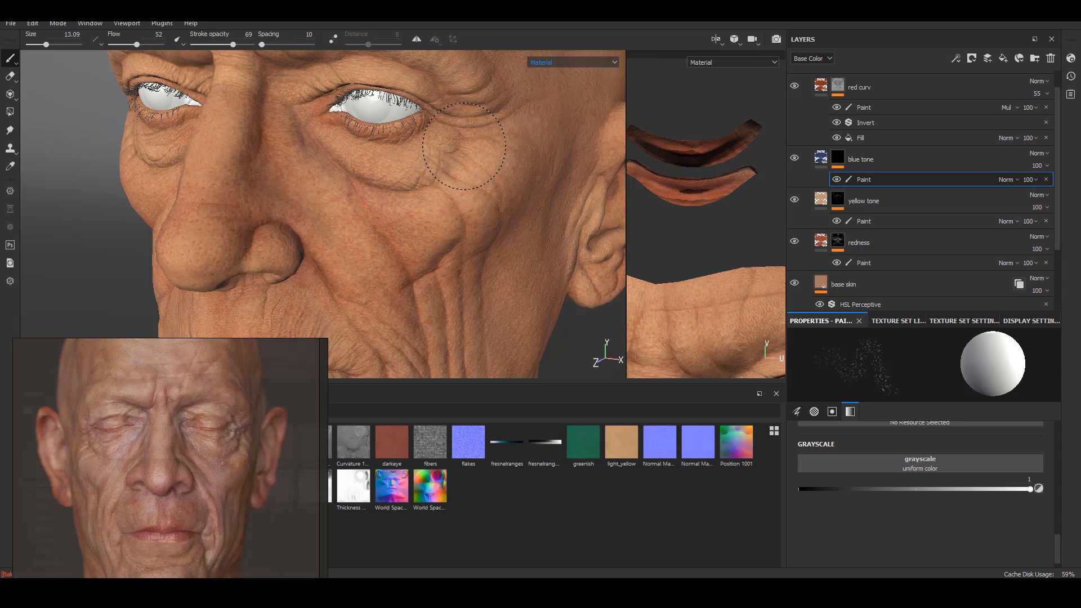
pyautogui.moveTo(477, 230)
pyautogui.keyDown('alt'); pyautogui.mouseDown()
pyautogui.moveTo(606, 350)
pyautogui.moveTo(420, 175)
pyautogui.moveTo(397, 243)
pyautogui.mouseUp(); pyautogui.keyUp('alt')
pyautogui.moveTo(331, 180)
pyautogui.keyDown('alt'); pyautogui.mouseDown()
pyautogui.moveTo(380, 202)
pyautogui.moveTo(445, 202)
pyautogui.moveTo(439, 169)
pyautogui.moveTo(450, 174)
pyautogui.mouseUp(); pyautogui.keyUp('alt')
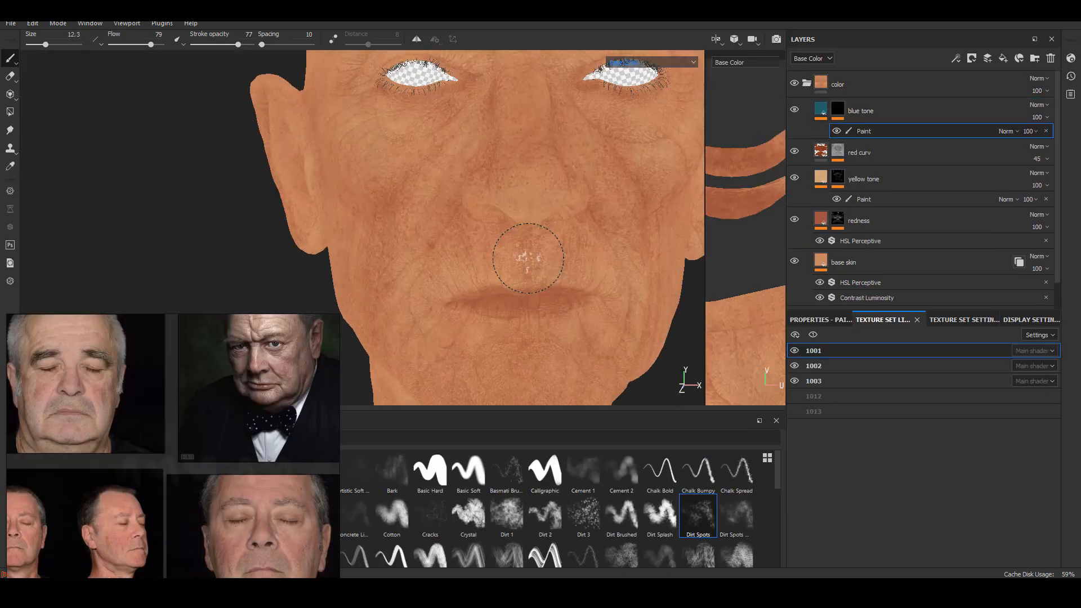
# Paint the blue tone mask around the upper lip with Dirt Spots at size 12.3, comparing against the reference portraits
pyautogui.moveTo(528, 259)
pyautogui.keyDown('alt'); pyautogui.mouseDown()
pyautogui.moveTo(441, 261)
pyautogui.moveTo(445, 273)
pyautogui.moveTo(572, 249)
pyautogui.moveTo(491, 230)
pyautogui.moveTo(338, 113)
pyautogui.moveTo(410, 338)
pyautogui.moveTo(424, 250)
pyautogui.mouseUp(); pyautogui.keyUp('alt')
pyautogui.keyDown('alt'); pyautogui.moveTo(533, 296); pyautogui.dragTo(475, 242); pyautogui.keyUp('alt')
pyautogui.scroll(5, 377, 262)
pyautogui.scroll(-2, 376, 262)
pyautogui.scroll(5, 253, 446)
pyautogui.moveTo(254, 446); pyautogui.dragTo(216, 439, button='middle')
pyautogui.scroll(-3, 519, 96)
pyautogui.keyDown('alt'); pyautogui.moveTo(518, 96); pyautogui.dragTo(451, 242); pyautogui.keyUp('alt')
pyautogui.scroll(4, 518, 209)
pyautogui.moveTo(519, 210)
pyautogui.keyDown('alt'); pyautogui.mouseDown()
pyautogui.moveTo(514, 253)
pyautogui.moveTo(415, 222)
pyautogui.moveTo(326, 251)
pyautogui.moveTo(462, 235)
pyautogui.moveTo(515, 282)
pyautogui.moveTo(569, 307)
pyautogui.moveTo(503, 273)
pyautogui.moveTo(528, 286)
pyautogui.mouseUp(); pyautogui.keyUp('alt')
pyautogui.scroll(-3, 461, 236)
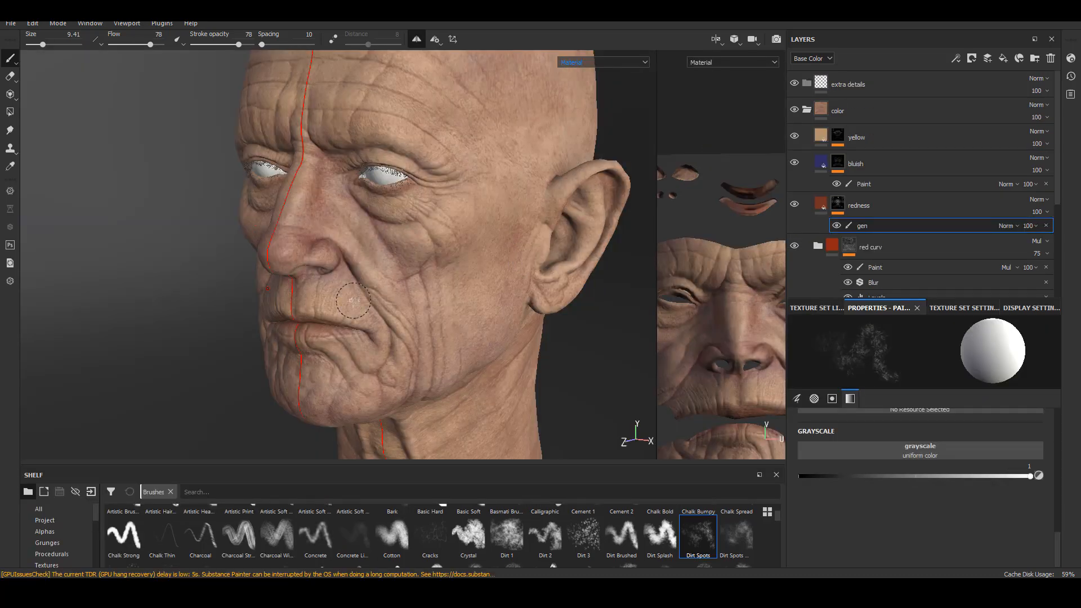
# Refine the redness mask around the nose and cheek with Dirt Spots at size 9.41, alternating between removing and adding
pyautogui.moveTo(353, 300)
pyautogui.keyDown('alt'); pyautogui.mouseDown()
pyautogui.moveTo(321, 297)
pyautogui.moveTo(374, 306)
pyautogui.moveTo(411, 295)
pyautogui.moveTo(377, 269)
pyautogui.mouseUp(); pyautogui.keyUp('alt')
pyautogui.keyDown('alt'); pyautogui.moveTo(374, 272); pyautogui.dragTo(338, 276, button='right'); pyautogui.keyUp('alt')
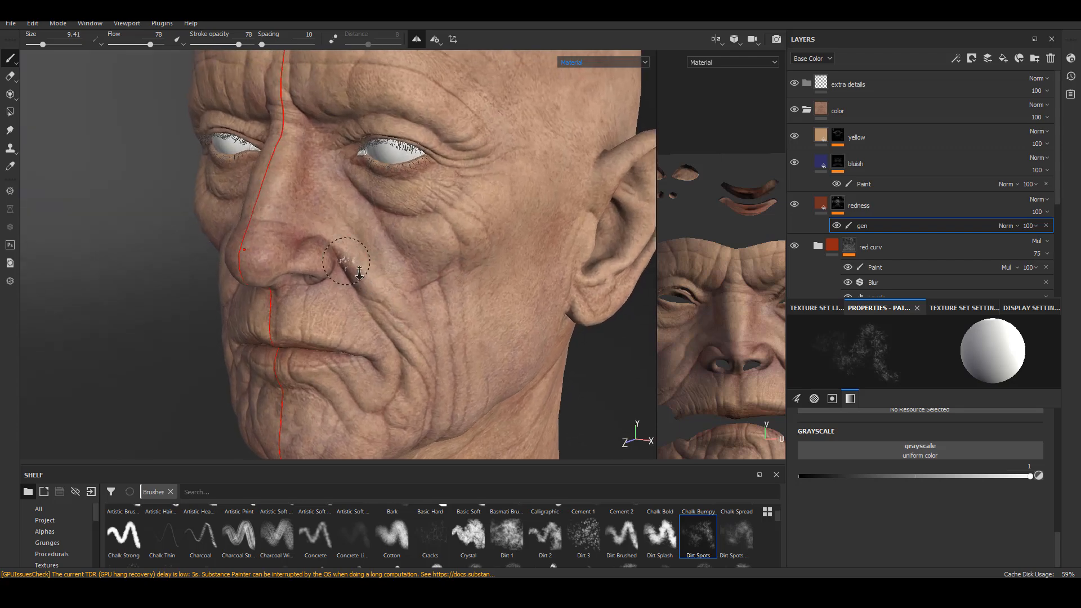
pyautogui.press('x')
pyautogui.keyDown('alt'); pyautogui.moveTo(338, 276); pyautogui.dragTo(310, 201); pyautogui.keyUp('alt')
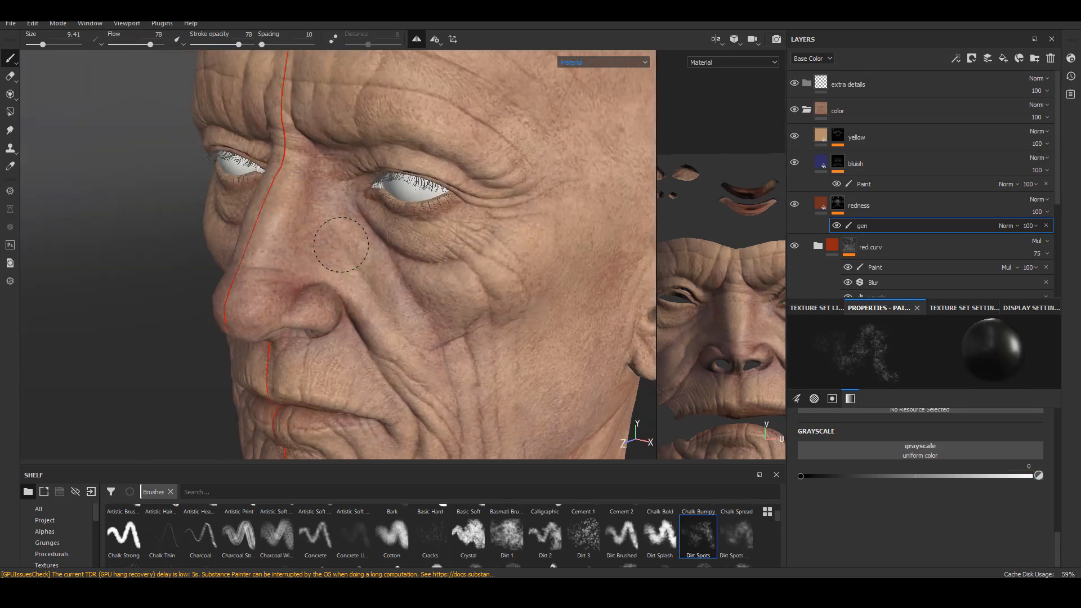
pyautogui.moveTo(354, 232)
pyautogui.keyDown('alt'); pyautogui.mouseDown()
pyautogui.moveTo(310, 161)
pyautogui.moveTo(360, 180)
pyautogui.moveTo(321, 188)
pyautogui.mouseUp(); pyautogui.keyUp('alt')
pyautogui.press('x')
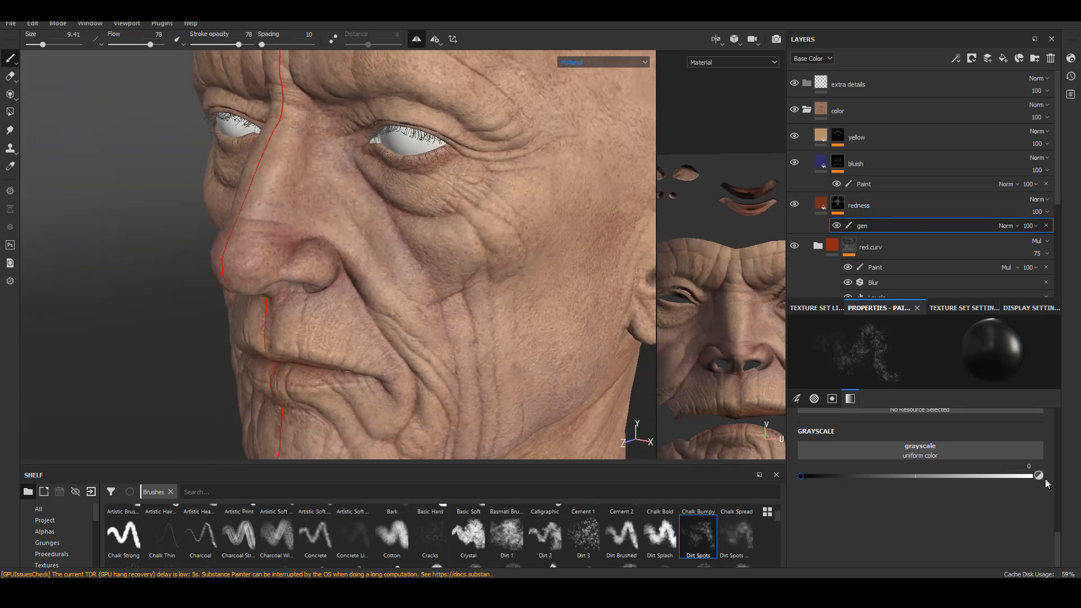
pyautogui.moveTo(260, 250)
pyautogui.keyDown('alt'); pyautogui.mouseDown()
pyautogui.moveTo(283, 252)
pyautogui.moveTo(262, 265)
pyautogui.moveTo(288, 249)
pyautogui.moveTo(330, 258)
pyautogui.moveTo(360, 241)
pyautogui.mouseUp(); pyautogui.keyUp('alt')
pyautogui.scroll(3, 330, 229)
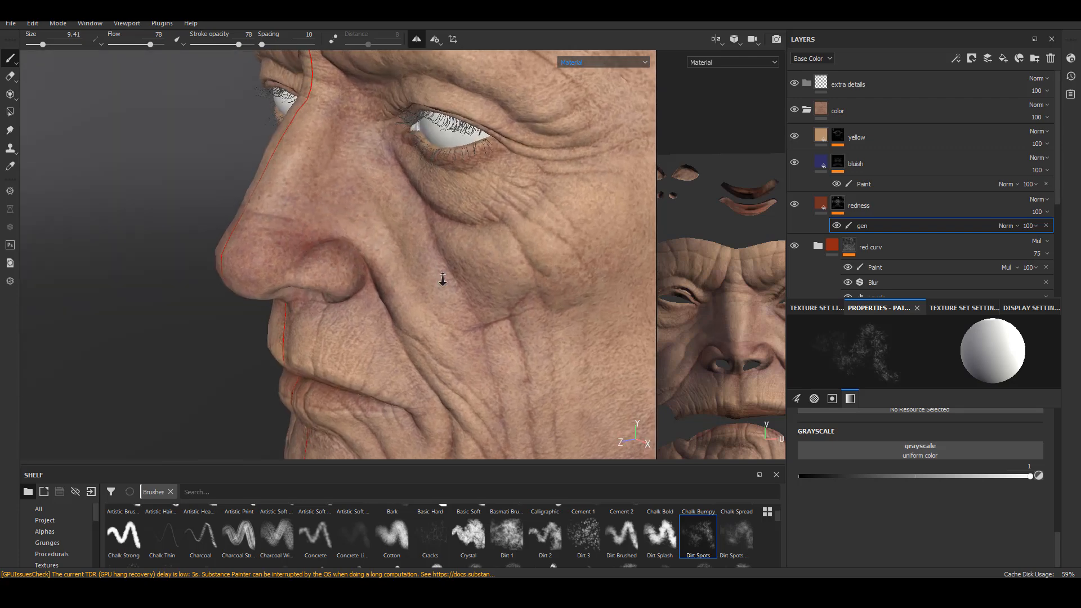
pyautogui.keyDown('alt'); pyautogui.moveTo(391, 278); pyautogui.dragTo(317, 263); pyautogui.keyUp('alt')
pyautogui.keyDown('alt'); pyautogui.moveTo(247, 221); pyautogui.dragTo(292, 290); pyautogui.keyUp('alt')
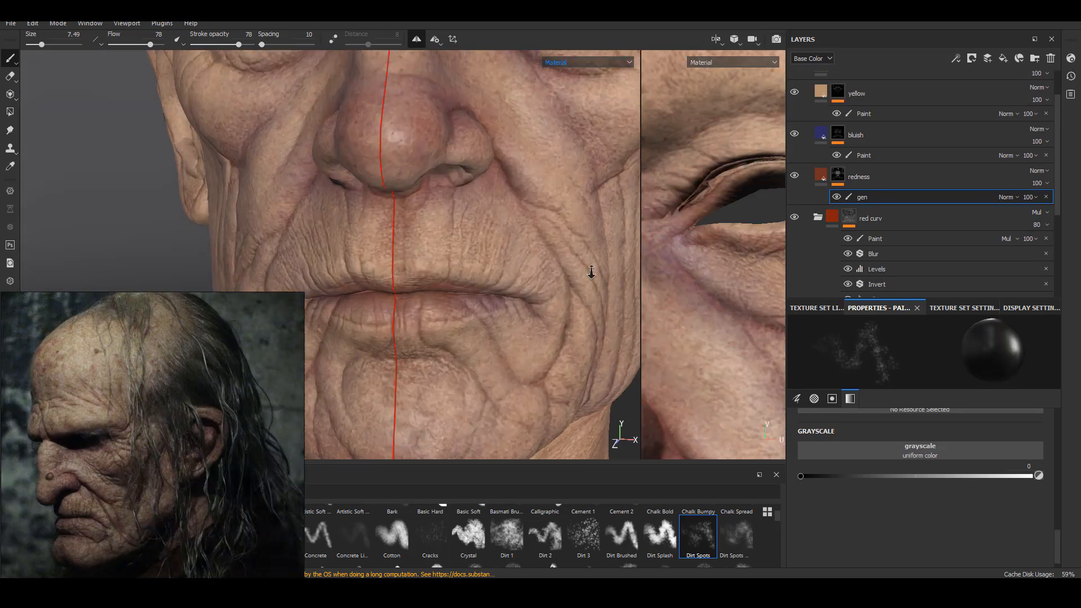
# Paint the redness mask under the nose and around the upper lip at brush size 7.49, and turn symmetry off
pyautogui.press('x')
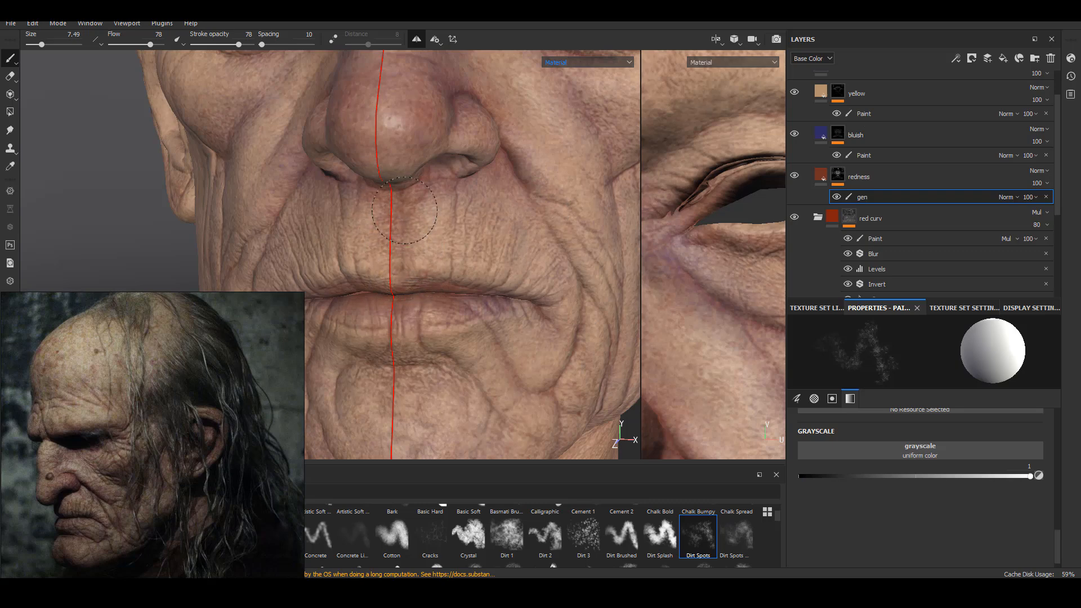
pyautogui.moveTo(399, 276)
pyautogui.keyDown('alt'); pyautogui.mouseDown()
pyautogui.moveTo(429, 261)
pyautogui.moveTo(381, 274)
pyautogui.mouseUp(); pyautogui.keyUp('alt')
pyautogui.click(417, 39)
pyautogui.moveTo(452, 276)
pyautogui.keyDown('alt'); pyautogui.mouseDown()
pyautogui.moveTo(438, 249)
pyautogui.moveTo(559, 239)
pyautogui.moveTo(369, 250)
pyautogui.mouseUp(); pyautogui.keyUp('alt')
pyautogui.moveTo(484, 238)
pyautogui.keyDown('alt'); pyautogui.mouseDown()
pyautogui.moveTo(369, 191)
pyautogui.moveTo(414, 228)
pyautogui.moveTo(402, 252)
pyautogui.moveTo(417, 242)
pyautogui.moveTo(419, 214)
pyautogui.mouseUp(); pyautogui.keyUp('alt')
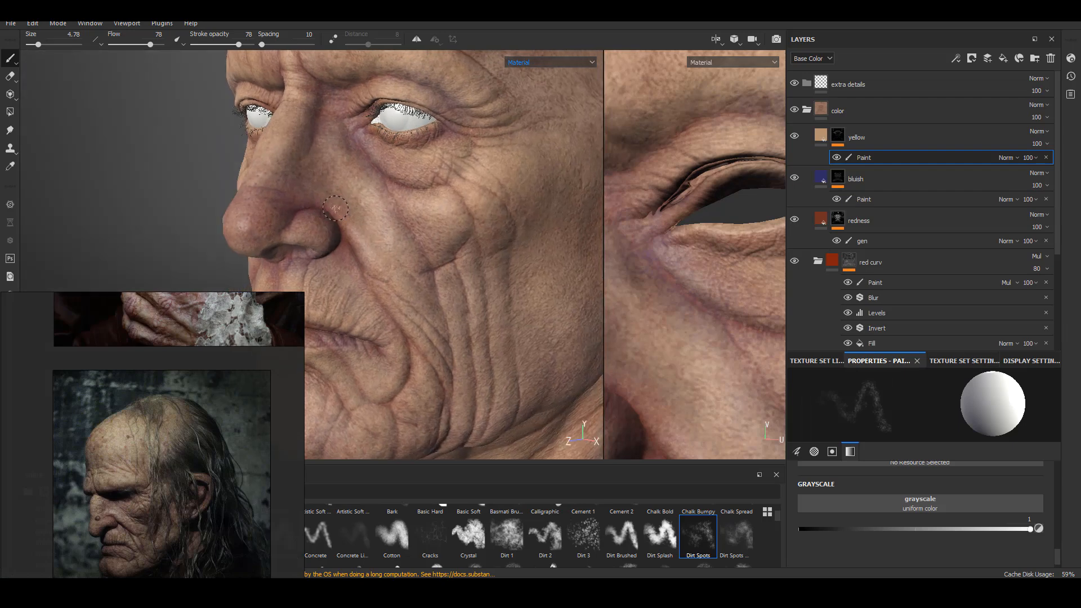
# Add a fill layer named greenish above the yellow layer in the color folder
pyautogui.keyDown('shift'); pyautogui.moveTo(394, 210); pyautogui.dragTo(414, 210, button='right'); pyautogui.keyUp('shift')
pyautogui.keyDown('alt'); pyautogui.moveTo(410, 282); pyautogui.dragTo(348, 224); pyautogui.keyUp('alt')
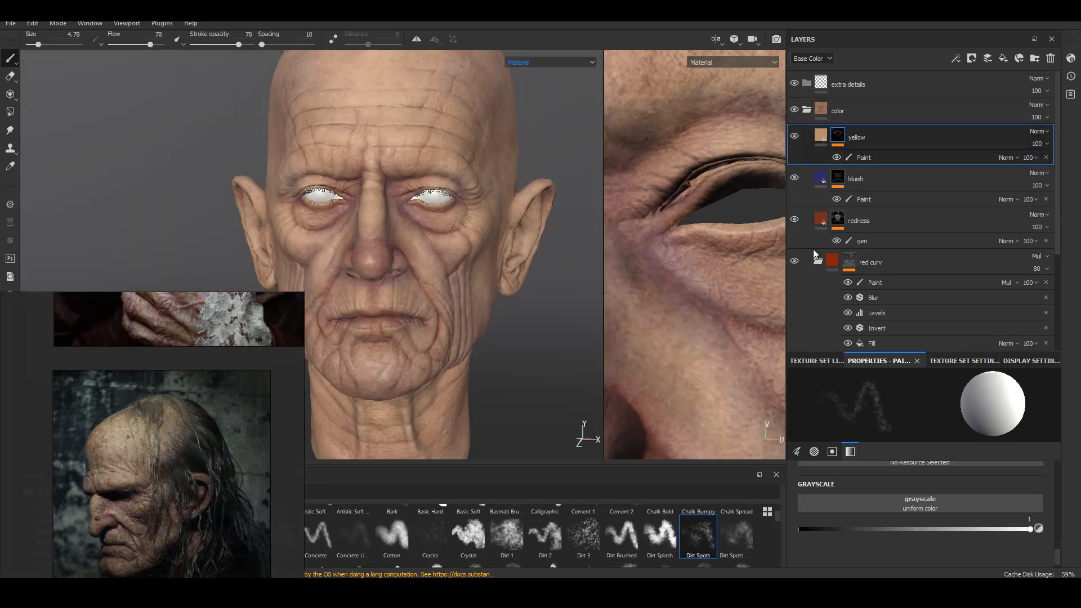
pyautogui.write('greenish')
pyautogui.press('Return')
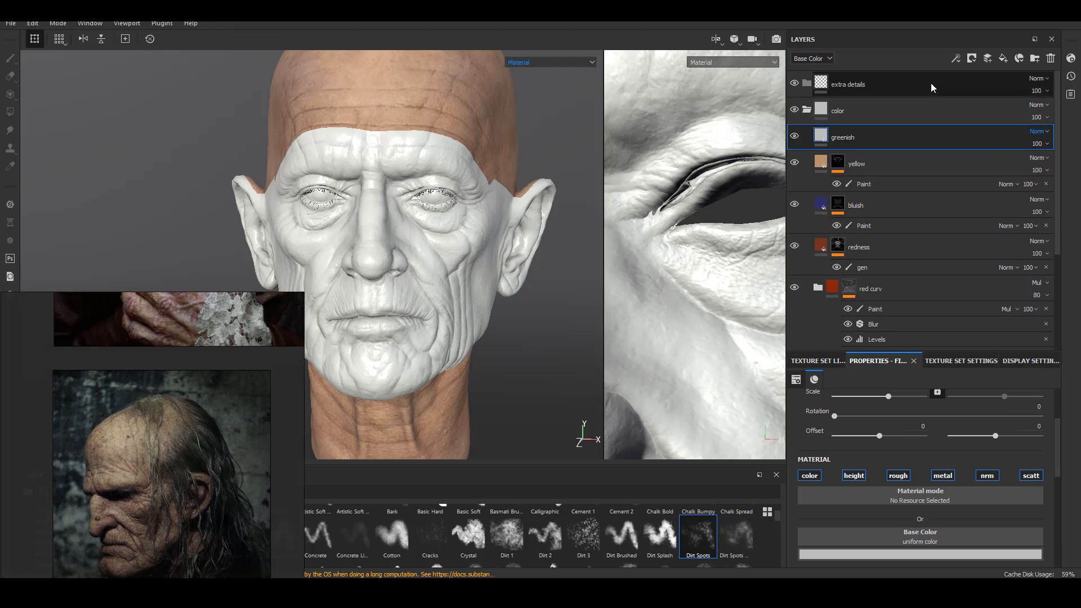
# Give the greenish fill layer a muted teal-green base colour, with only its color channel active
pyautogui.click(920, 555)
pyautogui.click(979, 511)
pyautogui.click(908, 458)
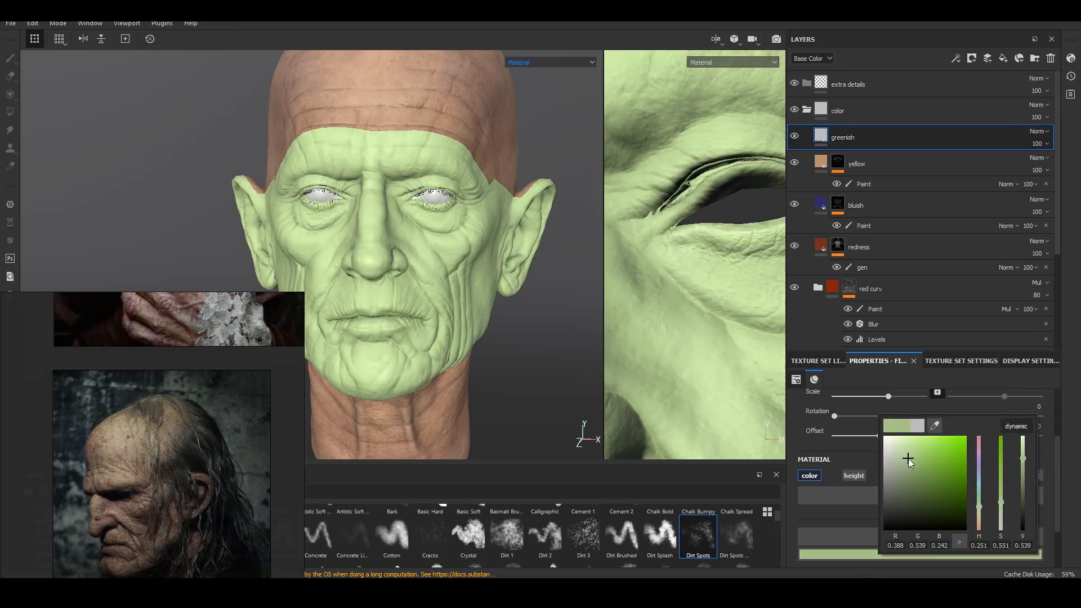
pyautogui.click(1024, 469)
pyautogui.moveTo(979, 510)
pyautogui.mouseDown()
pyautogui.moveTo(979, 480)
pyautogui.moveTo(980, 494)
pyautogui.mouseUp()
pyautogui.click(917, 472)
# Add a black mask to the greenish layer and temporarily disable it to preview the colour on the face
pyautogui.rightClick(842, 136)
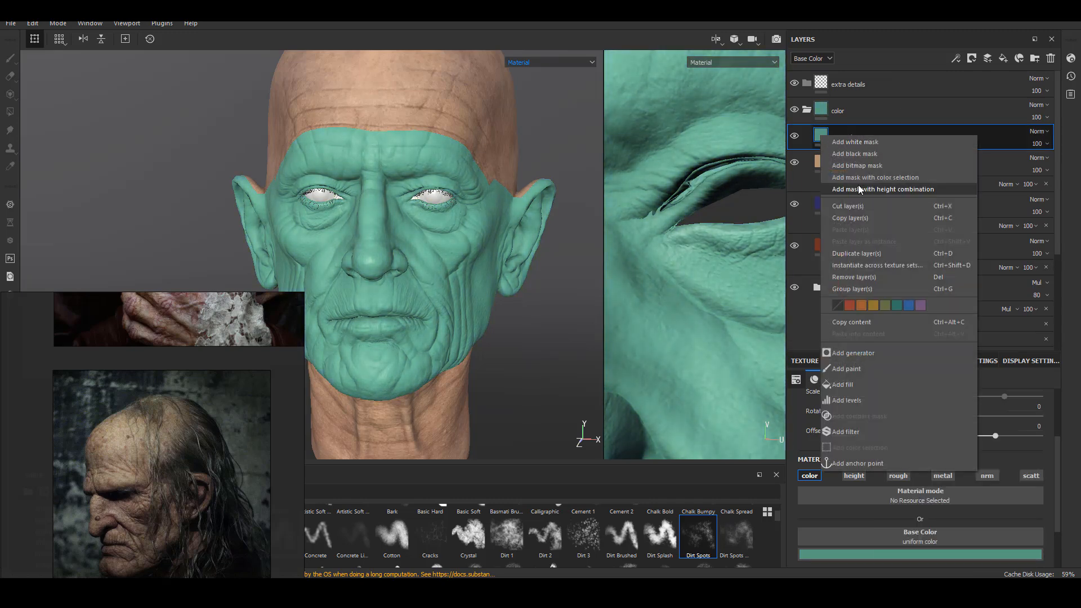
pyautogui.click(856, 142)
pyautogui.click(884, 378)
pyautogui.moveTo(420, 214)
pyautogui.keyDown('alt'); pyautogui.mouseDown(button='right')
pyautogui.moveTo(456, 236)
pyautogui.moveTo(437, 222)
pyautogui.mouseUp(button='right'); pyautogui.keyUp('alt')
pyautogui.keyDown('shift'); pyautogui.click(839, 136); pyautogui.keyUp('shift')
# Shift the greenish layer's base colour from teal towards a purer green
pyautogui.click(821, 136)
pyautogui.click(908, 561)
pyautogui.click(1008, 491)
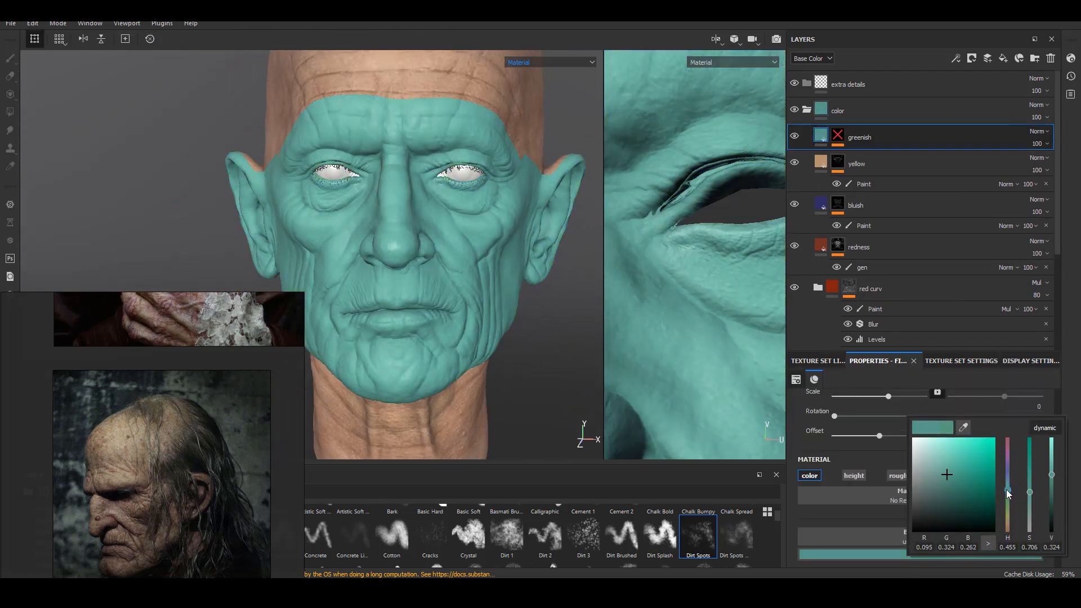
pyautogui.moveTo(1008, 494); pyautogui.dragTo(1008, 496)
pyautogui.click(944, 467)
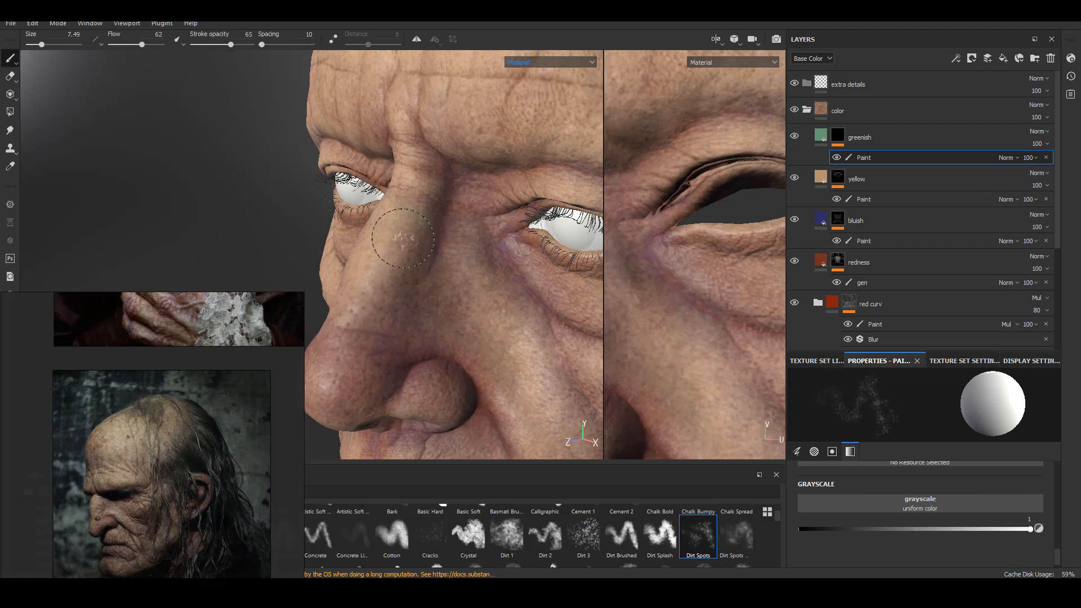
# Paint the greenish mask over the nose, brow and forehead with Dirt Spots, raising the brush size to 13.09
pyautogui.keyDown('alt'); pyautogui.moveTo(390, 245); pyautogui.dragTo(488, 236); pyautogui.keyUp('alt')
pyautogui.keyDown('alt'); pyautogui.moveTo(489, 235); pyautogui.dragTo(349, 200, button='right'); pyautogui.keyUp('alt')
pyautogui.keyDown('alt'); pyautogui.moveTo(350, 200); pyautogui.dragTo(282, 186); pyautogui.keyUp('alt')
pyautogui.click(47, 44)
pyautogui.keyDown('alt'); pyautogui.moveTo(399, 222); pyautogui.dragTo(435, 225); pyautogui.keyUp('alt')
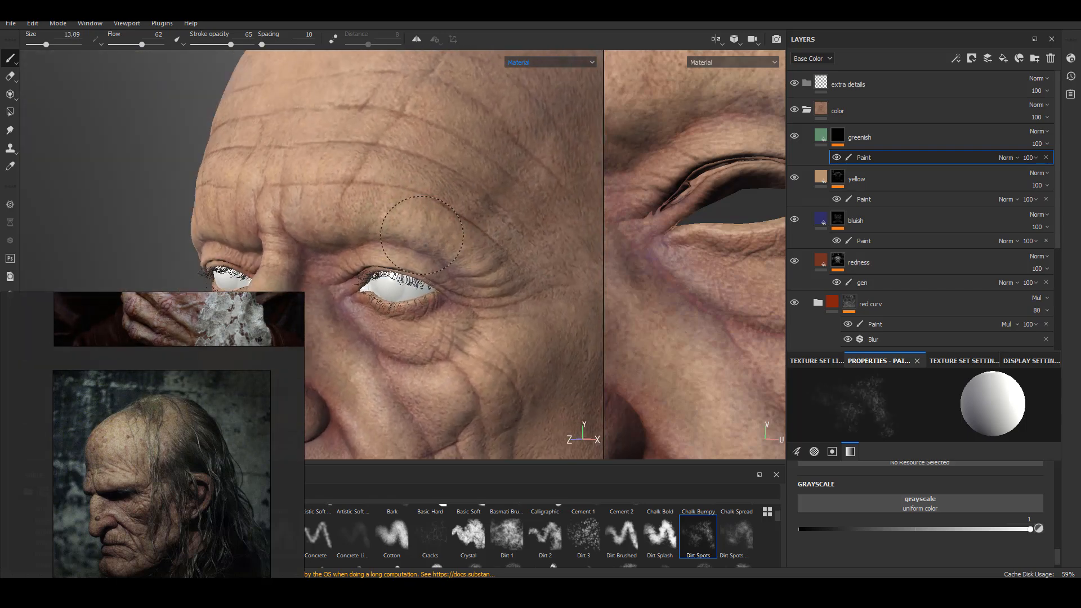
pyautogui.keyDown('alt'); pyautogui.moveTo(362, 203); pyautogui.dragTo(418, 209); pyautogui.keyUp('alt')
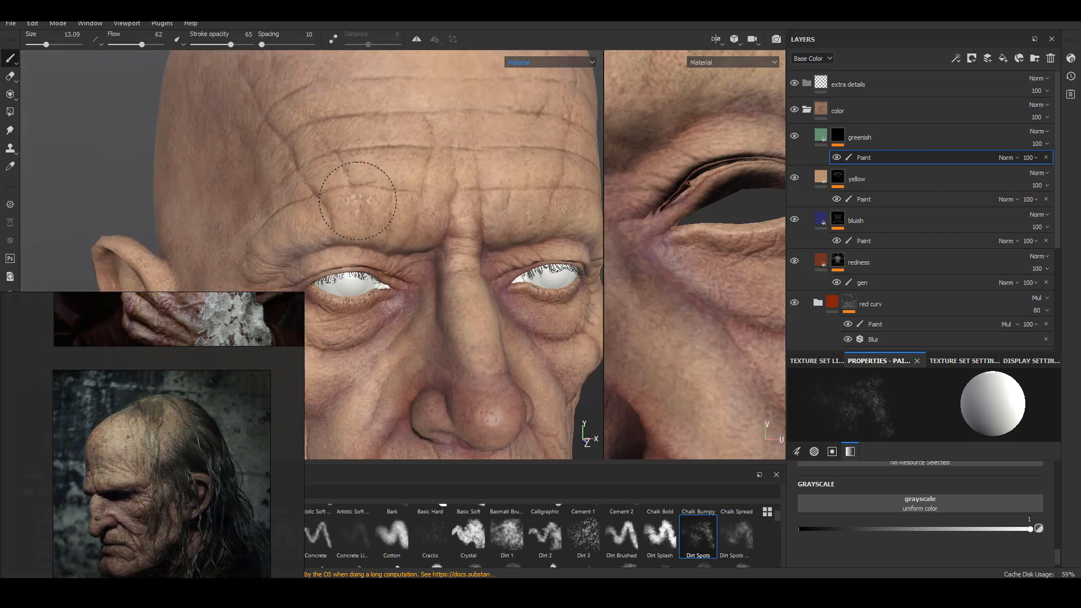
pyautogui.moveTo(349, 213)
pyautogui.keyDown('alt'); pyautogui.mouseDown()
pyautogui.moveTo(388, 217)
pyautogui.moveTo(352, 211)
pyautogui.mouseUp(); pyautogui.keyUp('alt')
pyautogui.keyDown('alt'); pyautogui.moveTo(352, 212); pyautogui.dragTo(307, 171, button='middle'); pyautogui.keyUp('alt')
pyautogui.keyDown('alt'); pyautogui.moveTo(349, 225); pyautogui.dragTo(428, 242, button='right'); pyautogui.keyUp('alt')
# Adjust the greenish layer's base colour to a more yellowish green
pyautogui.click(821, 136)
pyautogui.click(934, 555)
pyautogui.moveTo(1044, 499); pyautogui.dragTo(1068, 486)
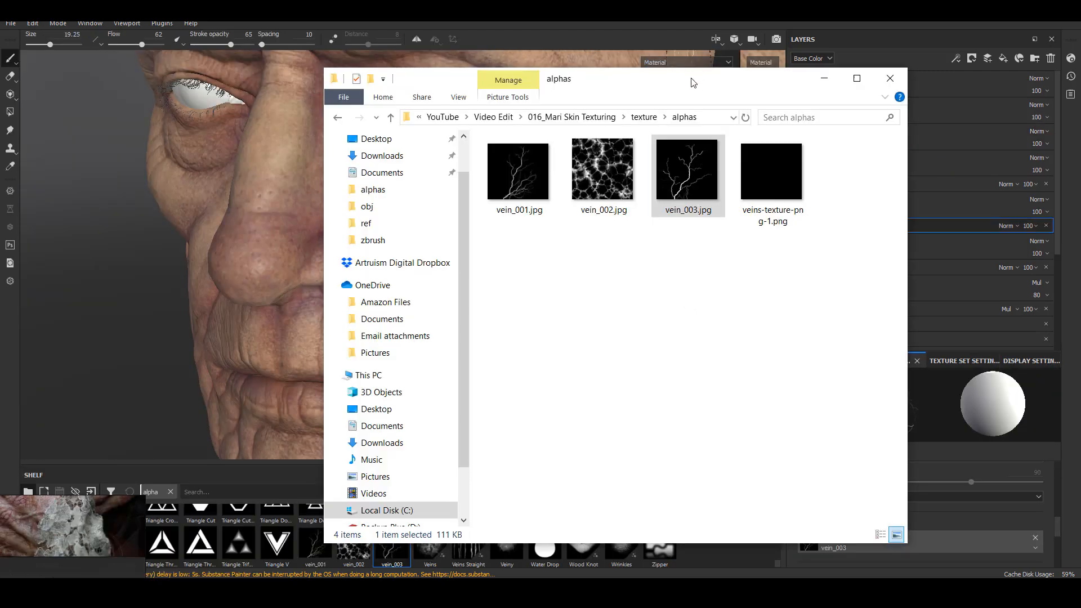
# Stamp veins into the redness mask around the eye using the vein_003 alpha at brush size 15.58
pyautogui.click(742, 93)
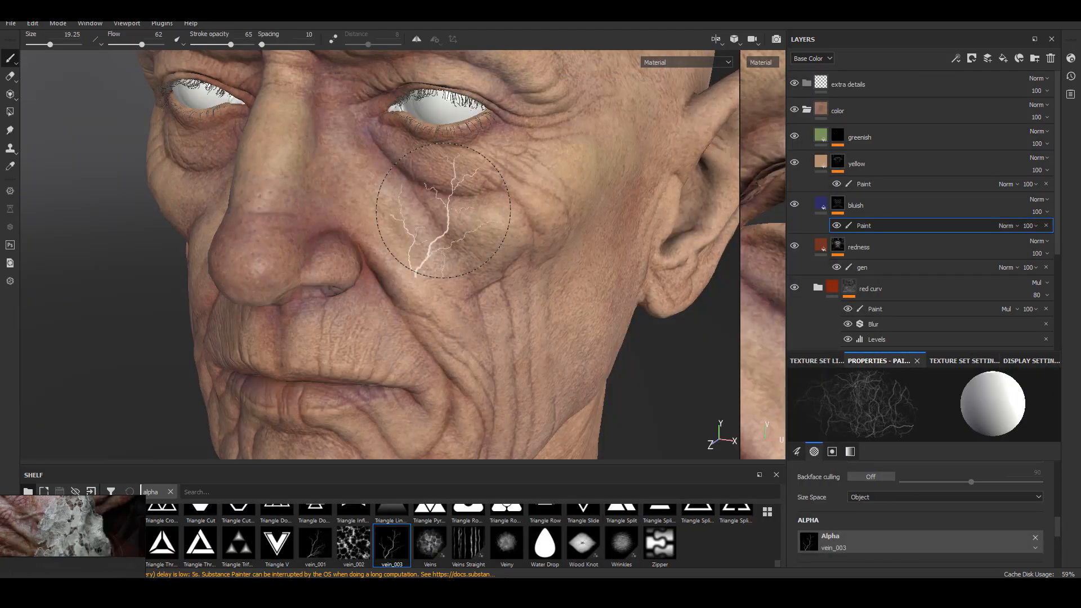
pyautogui.keyDown('alt'); pyautogui.moveTo(430, 245); pyautogui.dragTo(394, 245); pyautogui.keyUp('alt')
pyautogui.click(890, 267)
pyautogui.keyDown('alt'); pyautogui.moveTo(338, 193); pyautogui.dragTo(367, 204); pyautogui.keyUp('alt')
pyautogui.moveTo(50, 45); pyautogui.dragTo(47, 45)
pyautogui.moveTo(89, 541)
pyautogui.mouseDown(button='right')
pyautogui.moveTo(286, 312)
pyautogui.moveTo(238, 332)
pyautogui.mouseUp(button='right')
pyautogui.keyDown('alt'); pyautogui.moveTo(394, 186); pyautogui.dragTo(445, 230, button='middle'); pyautogui.keyUp('alt')
pyautogui.keyDown('alt'); pyautogui.moveTo(445, 231); pyautogui.dragTo(476, 226, button='right'); pyautogui.keyUp('alt')
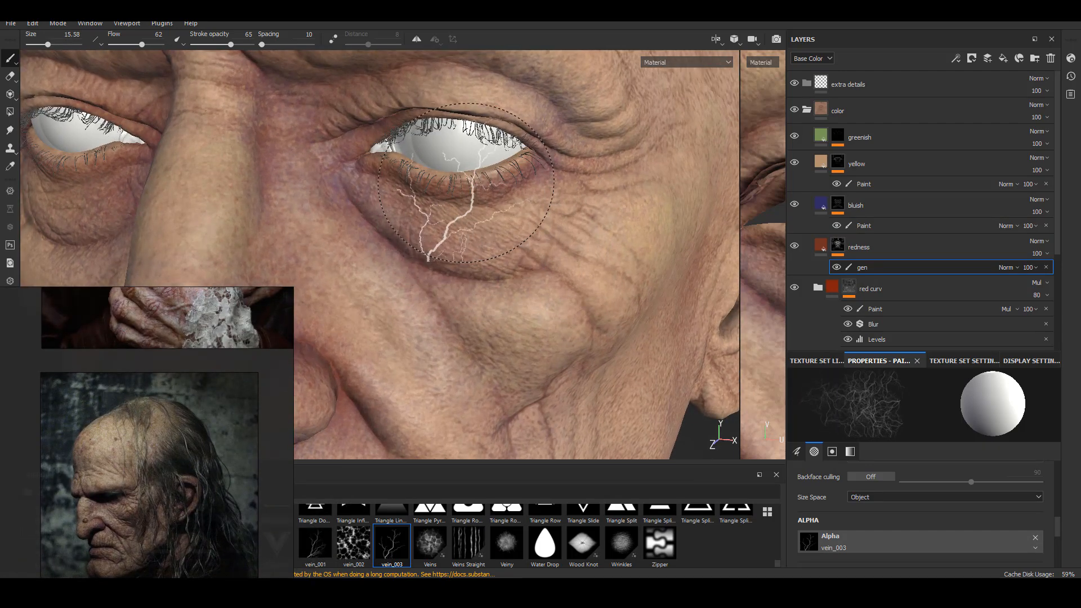
pyautogui.keyDown('alt'); pyautogui.moveTo(442, 239); pyautogui.dragTo(432, 265, button='middle'); pyautogui.keyUp('alt')
pyautogui.keyDown('alt'); pyautogui.moveTo(431, 265); pyautogui.dragTo(451, 262, button='right'); pyautogui.keyUp('alt')
# Enlarge the vein brush to 21.23 and stamp veins into the redness mask under the eyes and on the cheeks
pyautogui.moveTo(48, 44); pyautogui.dragTo(51, 45)
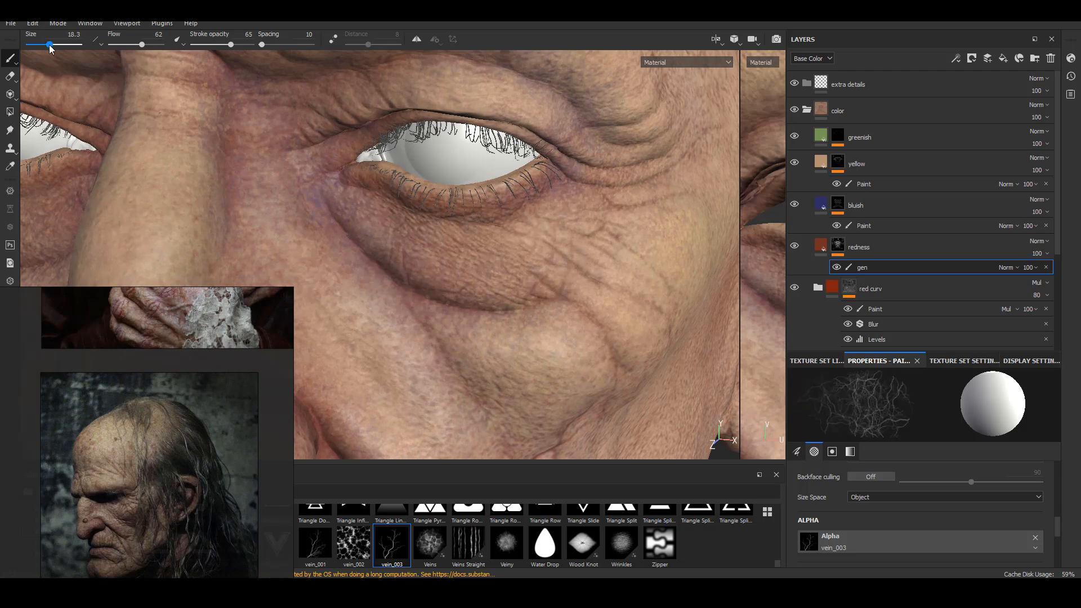
pyautogui.keyDown('alt'); pyautogui.moveTo(506, 242); pyautogui.dragTo(473, 208, button='right'); pyautogui.keyUp('alt')
pyautogui.keyDown('alt'); pyautogui.moveTo(473, 210); pyautogui.dragTo(530, 228); pyautogui.keyUp('alt')
pyautogui.keyDown('alt'); pyautogui.moveTo(477, 242); pyautogui.dragTo(440, 238, button='middle'); pyautogui.keyUp('alt')
pyautogui.moveTo(424, 249)
pyautogui.keyDown('alt'); pyautogui.mouseDown()
pyautogui.moveTo(459, 253)
pyautogui.moveTo(441, 248)
pyautogui.mouseUp(); pyautogui.keyUp('alt')
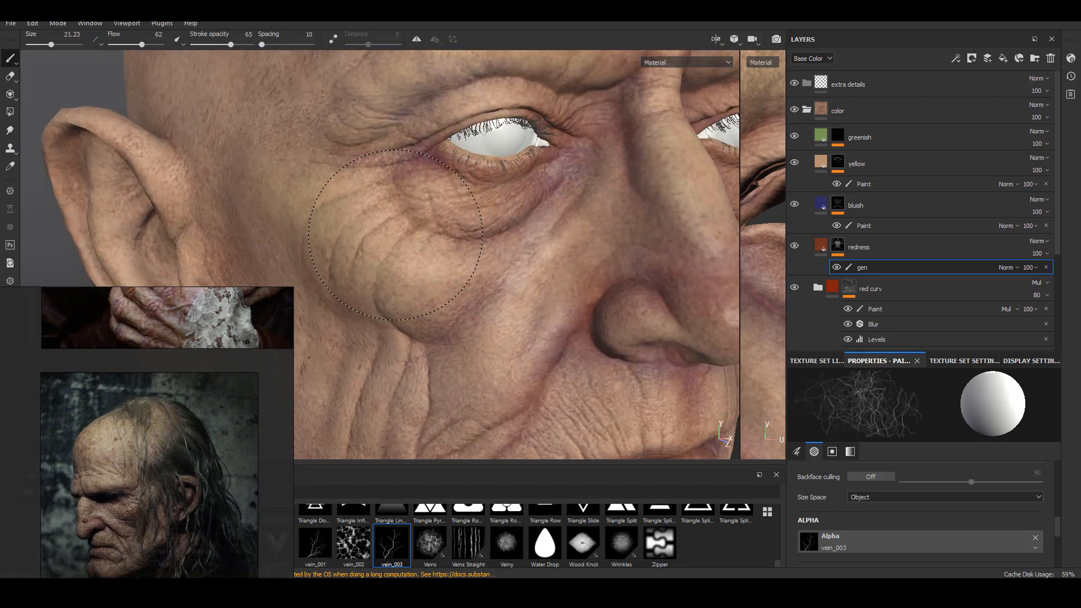
# Stamp further vein_003 veins into the redness mask beside the nose and along the cheek fold
pyautogui.keyDown('alt'); pyautogui.moveTo(400, 259); pyautogui.dragTo(366, 248, button='right'); pyautogui.keyUp('alt')
pyautogui.keyDown('alt'); pyautogui.moveTo(637, 264); pyautogui.dragTo(507, 248); pyautogui.keyUp('alt')
pyautogui.keyDown('alt'); pyautogui.moveTo(507, 248); pyautogui.dragTo(545, 246, button='right'); pyautogui.keyUp('alt')
pyautogui.keyDown('alt'); pyautogui.moveTo(501, 304); pyautogui.dragTo(544, 248); pyautogui.keyUp('alt')
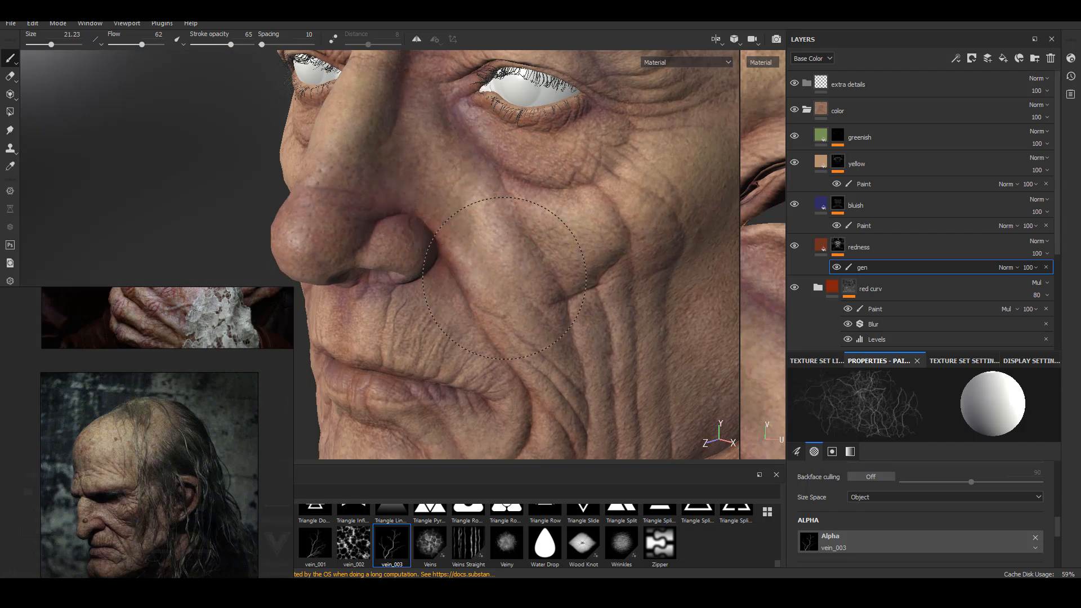
pyautogui.keyDown('alt'); pyautogui.moveTo(474, 212); pyautogui.dragTo(543, 149); pyautogui.keyUp('alt')
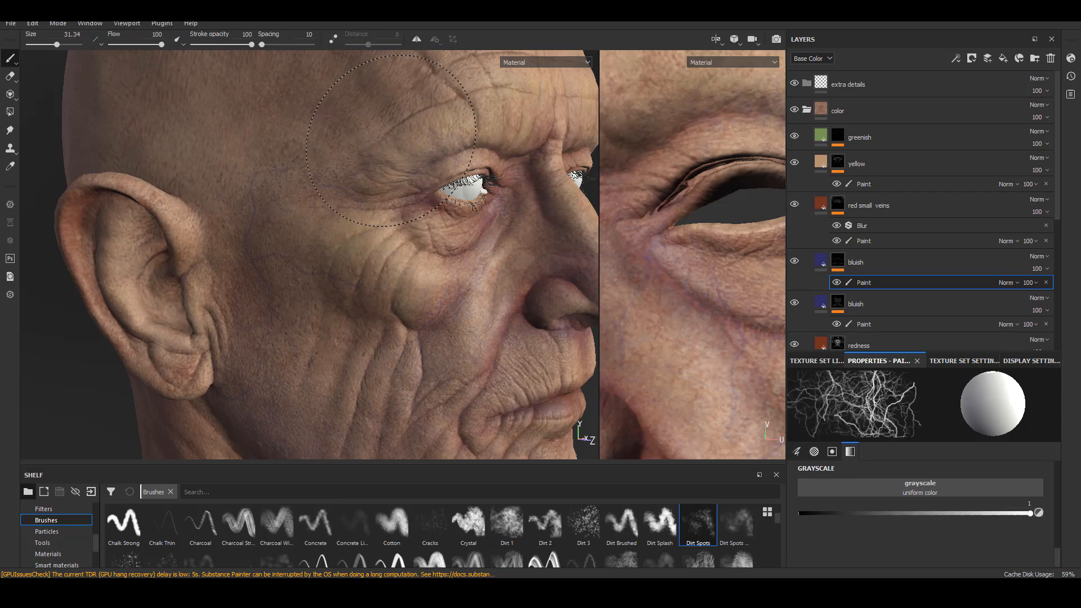
# Add a Blur filter to the mask of the upper bluish layer that holds the temple and cheek veins
pyautogui.moveTo(395, 254)
pyautogui.keyDown('alt'); pyautogui.mouseDown()
pyautogui.moveTo(371, 183)
pyautogui.moveTo(462, 259)
pyautogui.moveTo(169, 145)
pyautogui.mouseUp(); pyautogui.keyUp('alt')
pyautogui.rightClick(838, 261)
pyautogui.click(864, 550)
pyautogui.click(913, 403)
pyautogui.click(919, 431)
pyautogui.keyDown('alt'); pyautogui.moveTo(568, 265); pyautogui.dragTo(451, 273, button='middle'); pyautogui.keyUp('alt')
pyautogui.keyDown('alt'); pyautogui.moveTo(451, 273); pyautogui.dragTo(444, 293); pyautogui.keyUp('alt')
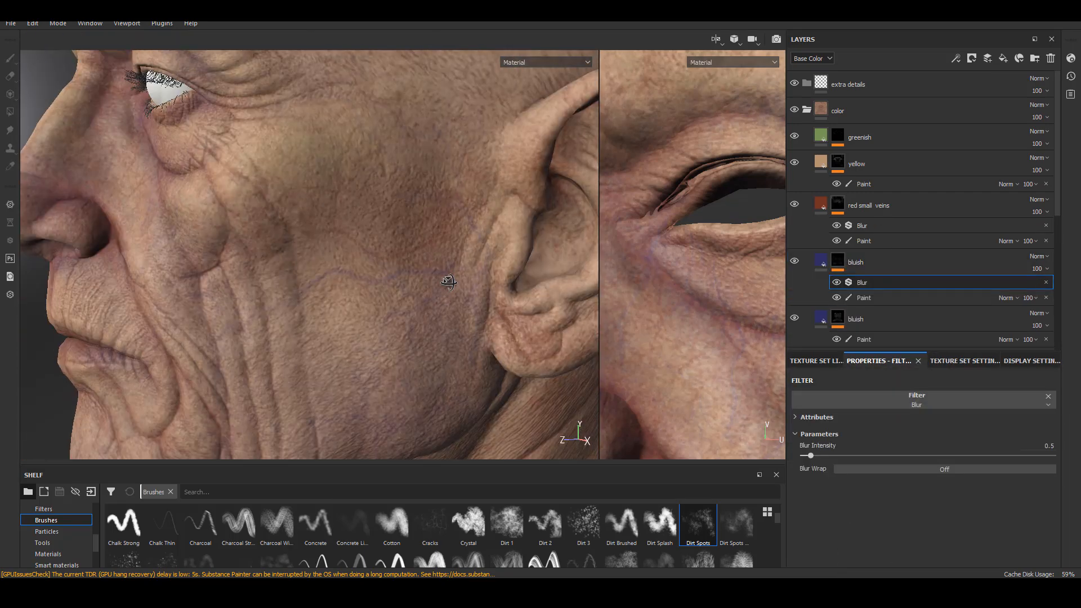
# Set the Blur Intensity of the upper bluish layer's mask filter to 0.3
pyautogui.press('Return')
pyautogui.moveTo(1037, 448); pyautogui.dragTo(1061, 451)
pyautogui.write('.3')
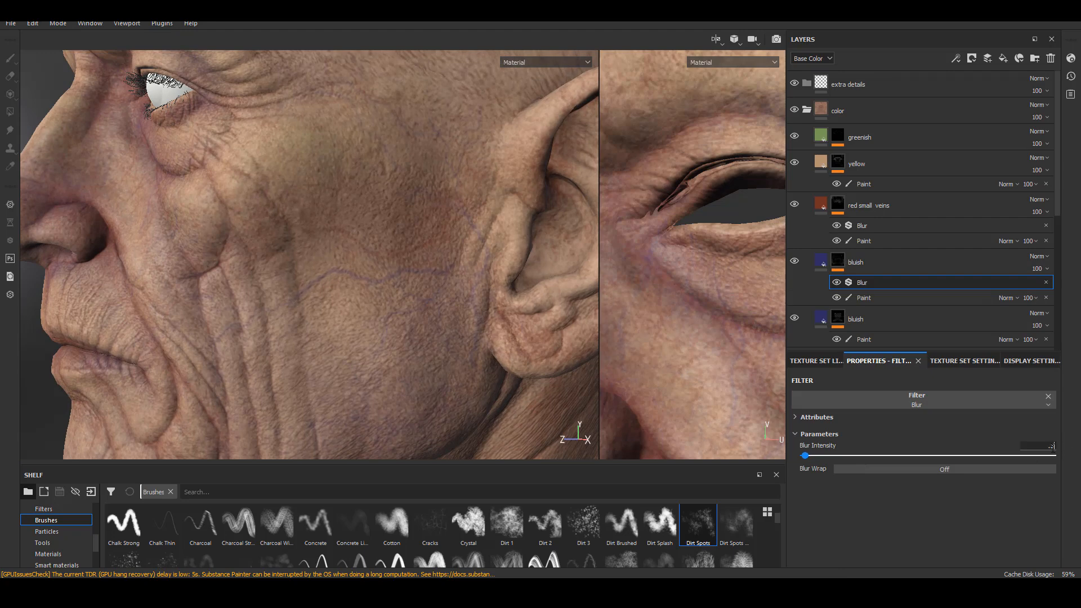
pyautogui.press('Return')
pyautogui.keyDown('alt'); pyautogui.moveTo(358, 245); pyautogui.dragTo(340, 292); pyautogui.keyUp('alt')
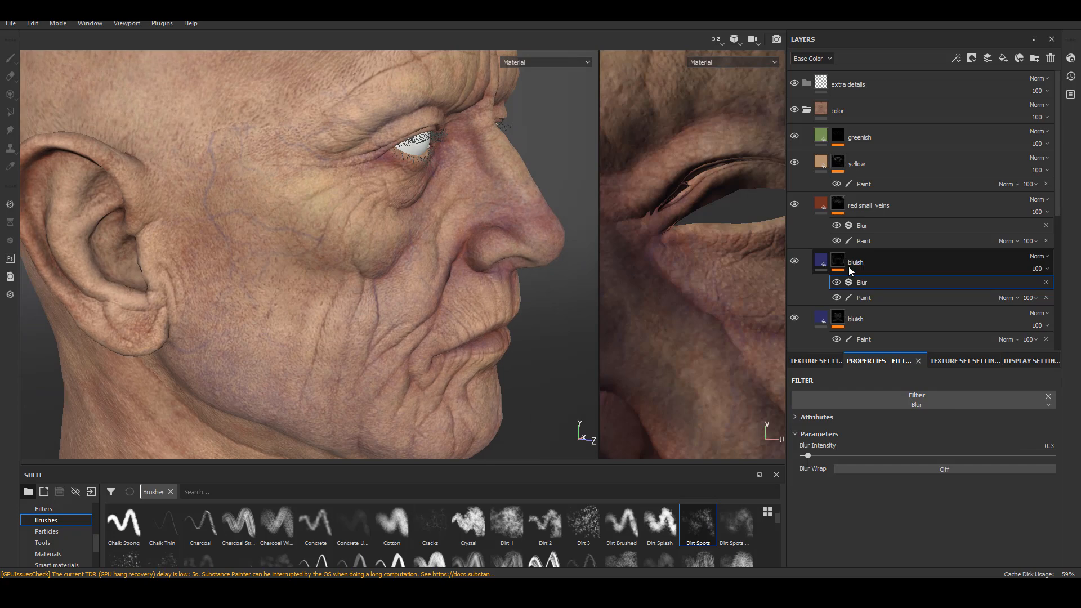
# Fade the bluish veins near the temple by painting their mask black with Dirt Spots at size 12.75
pyautogui.click(924, 340)
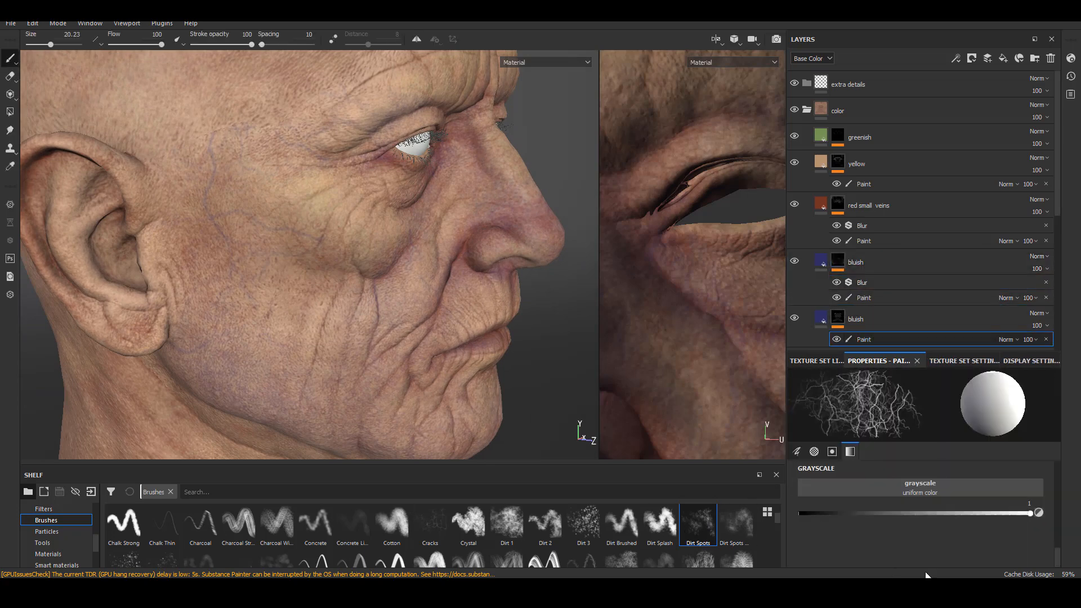
pyautogui.click(706, 532)
pyautogui.click(878, 298)
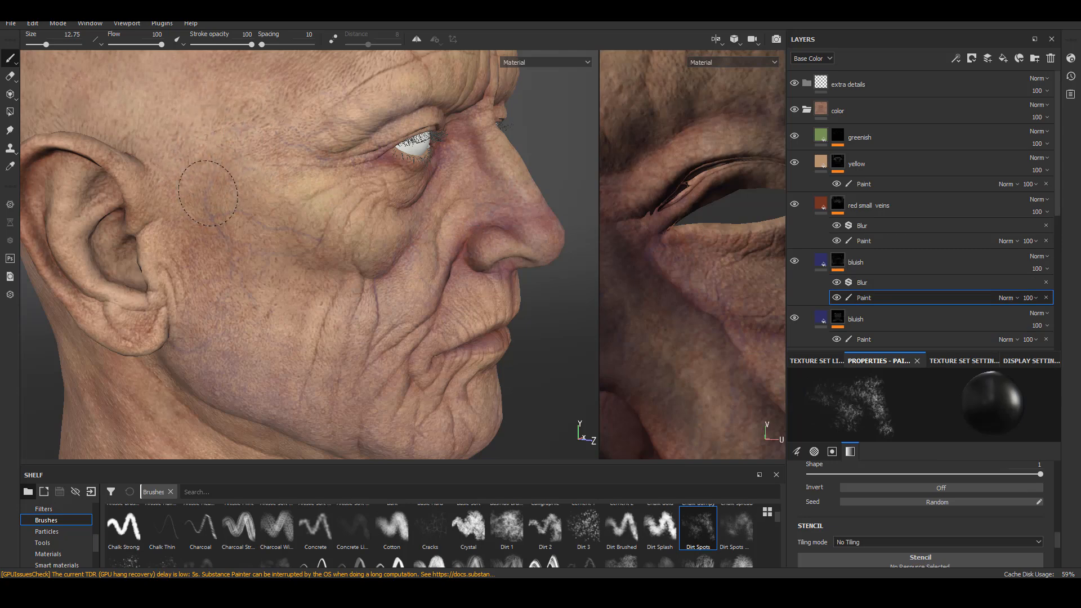
pyautogui.scroll(-3, 526, 265)
pyautogui.keyDown('alt'); pyautogui.moveTo(527, 265); pyautogui.dragTo(495, 254); pyautogui.keyUp('alt')
# Paint the dark eye layer's mask around the eye corners with Dirt Spots at size 2.68, flow 87 and stroke opacity 88
pyautogui.click(867, 339)
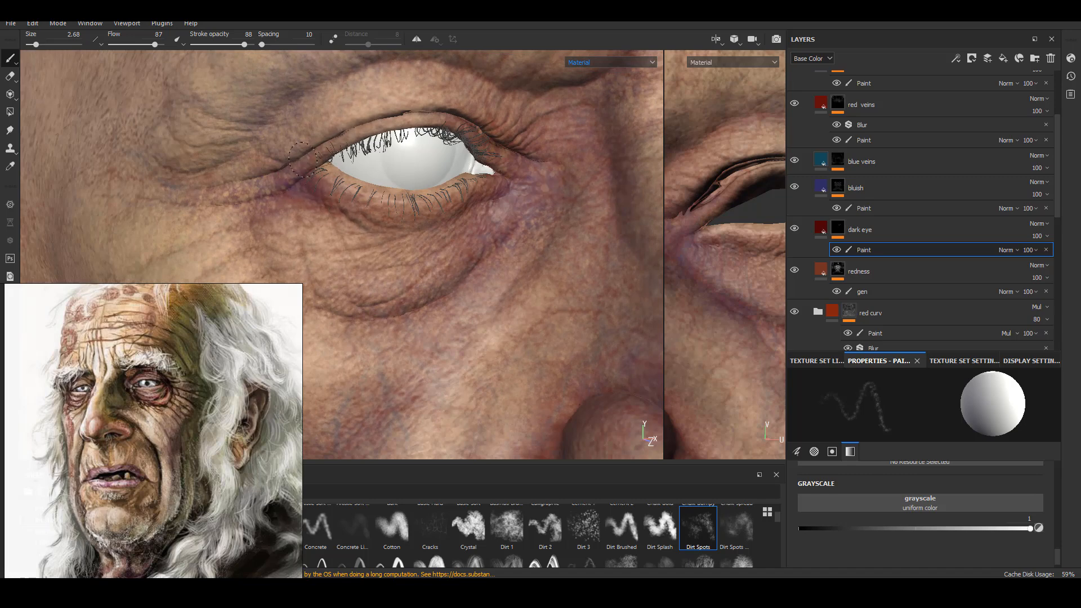
pyautogui.scroll(-6, 302, 160)
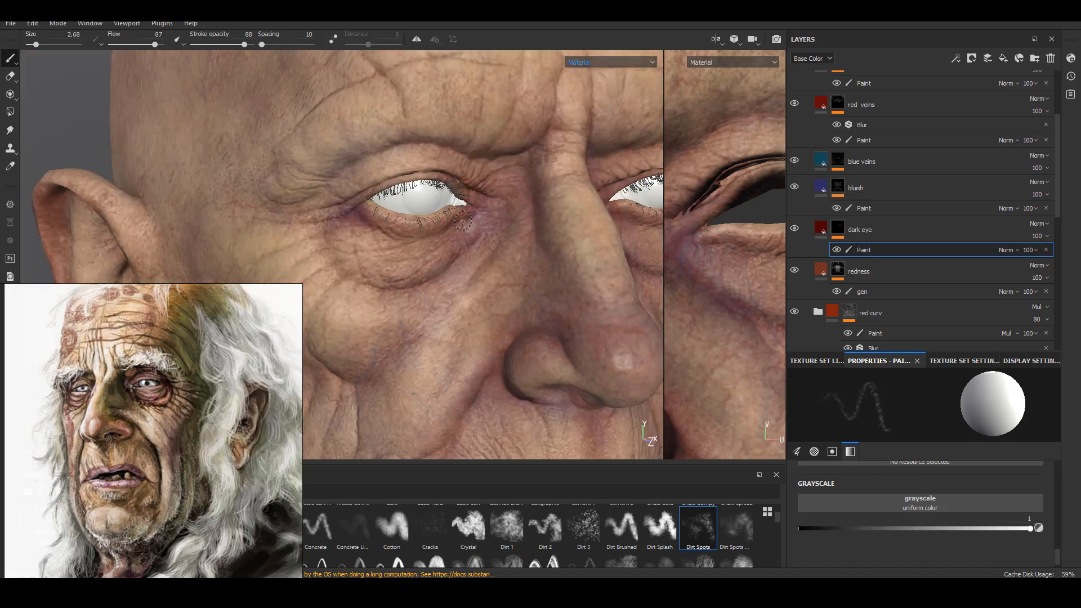
pyautogui.scroll(4, 342, 254)
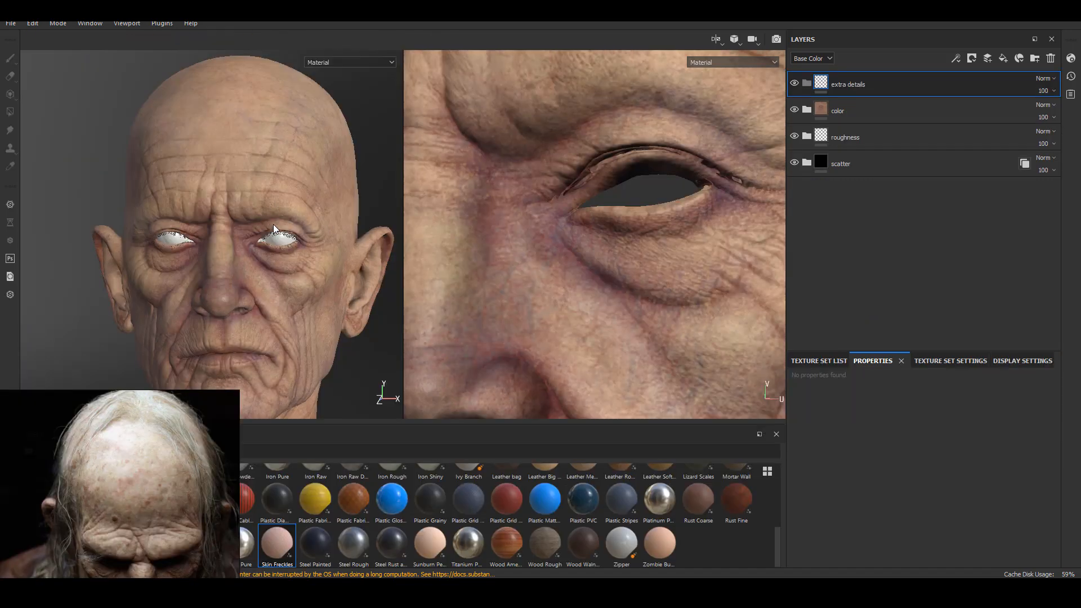
# Examine the forehead spots in the old men's reference photos and add a fill layer above the extra details folder
pyautogui.keyDown('alt'); pyautogui.moveTo(273, 230); pyautogui.dragTo(349, 311); pyautogui.keyUp('alt')
pyautogui.scroll(-5, 159, 504)
pyautogui.moveTo(159, 505); pyautogui.dragTo(135, 434, button='middle')
pyautogui.scroll(4, 133, 483)
pyautogui.moveTo(133, 483); pyautogui.dragTo(127, 552, button='middle')
pyautogui.click(1004, 58)
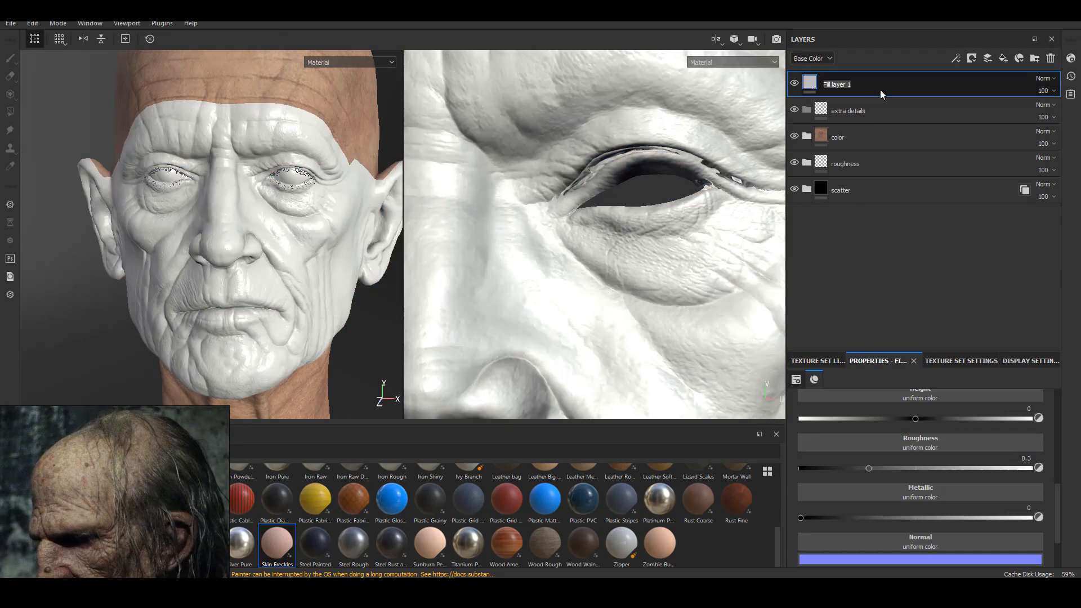
pyautogui.click(881, 91)
# Apply the Skin Freckles material to the top fill layer and turn off its Add Skin option
pyautogui.scroll(5, 1051, 499)
pyautogui.moveTo(286, 555); pyautogui.dragTo(854, 488)
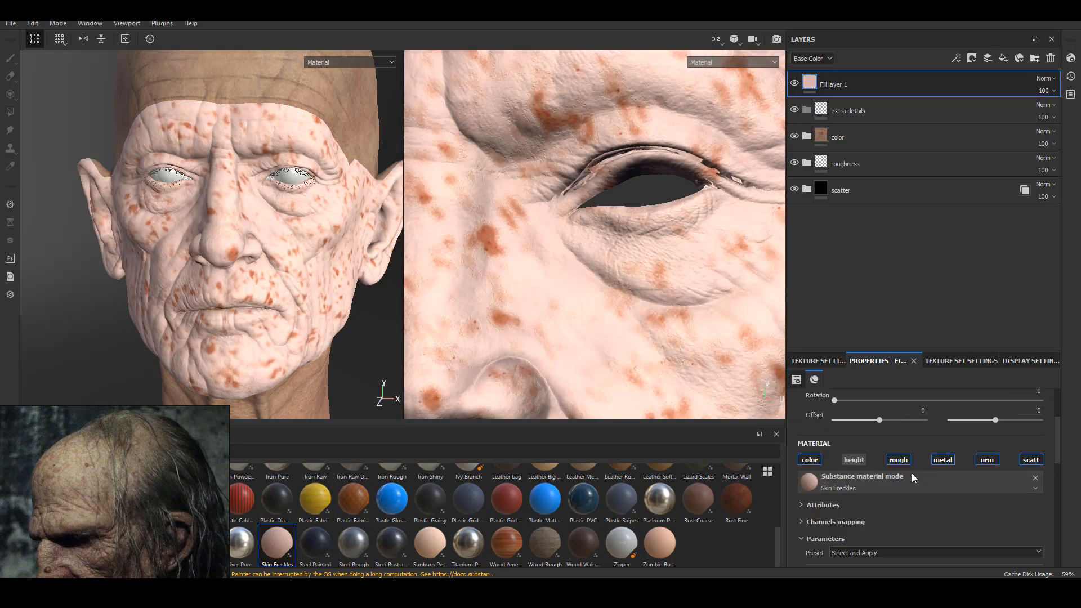
pyautogui.scroll(-3, 1062, 485)
pyautogui.scroll(-1, 1063, 485)
pyautogui.click(958, 470)
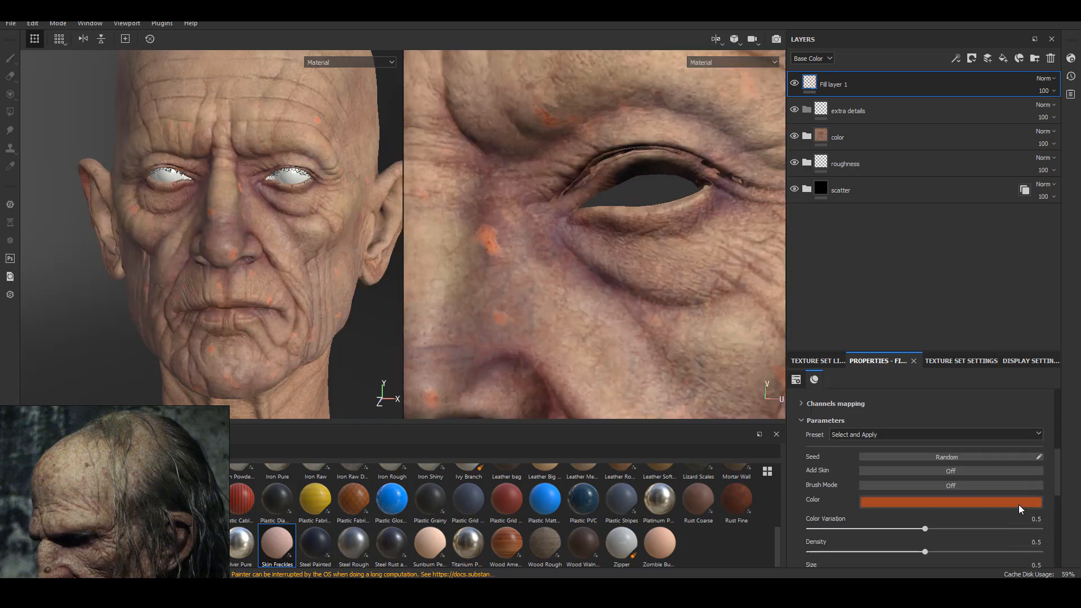
# Change the freckle colour from orange to dark brown
pyautogui.click(1024, 502)
pyautogui.moveTo(1066, 406); pyautogui.dragTo(1064, 461)
pyautogui.keyDown('alt'); pyautogui.moveTo(381, 348); pyautogui.dragTo(280, 316); pyautogui.keyUp('alt')
# Set the freckles' Color Variation to 0.68 and their Size to 0.8
pyautogui.click(967, 529)
pyautogui.keyDown('alt'); pyautogui.moveTo(235, 208); pyautogui.dragTo(283, 260); pyautogui.keyUp('alt')
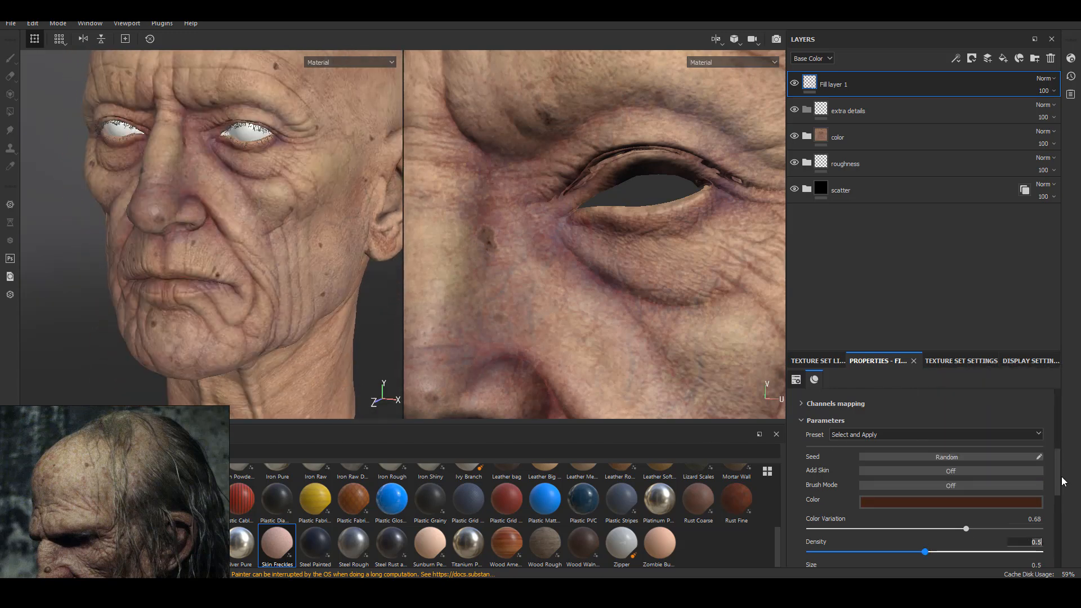
pyautogui.scroll(-4, 1065, 481)
pyautogui.press('Return')
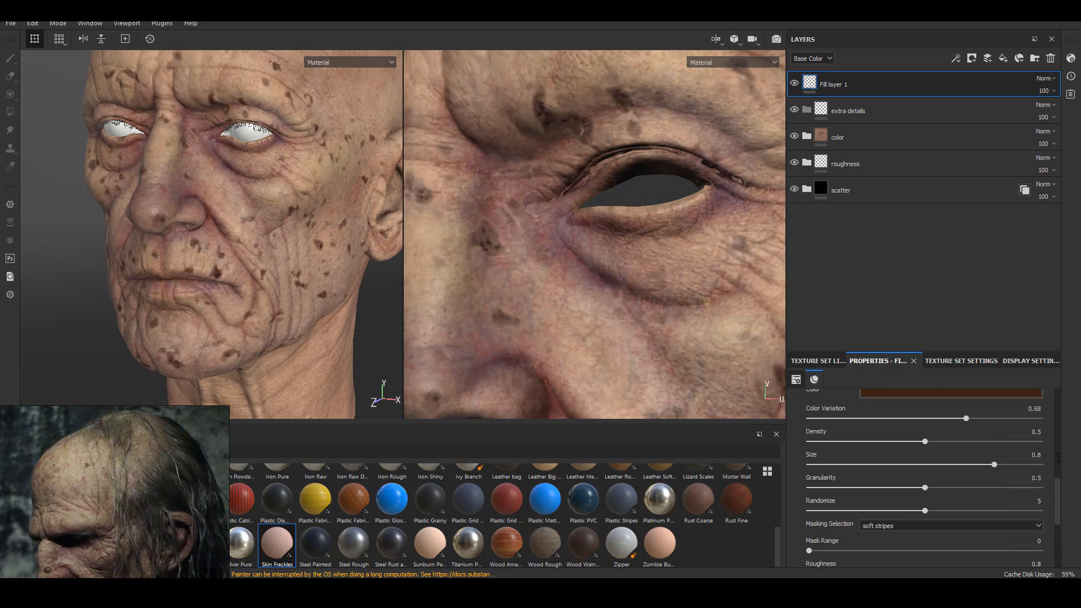
# Paint black on the skin marks layer's mask with the Cement 1 brush to thin out the spots on the chin and cheek
pyautogui.moveTo(1068, 490); pyautogui.dragTo(1048, 469)
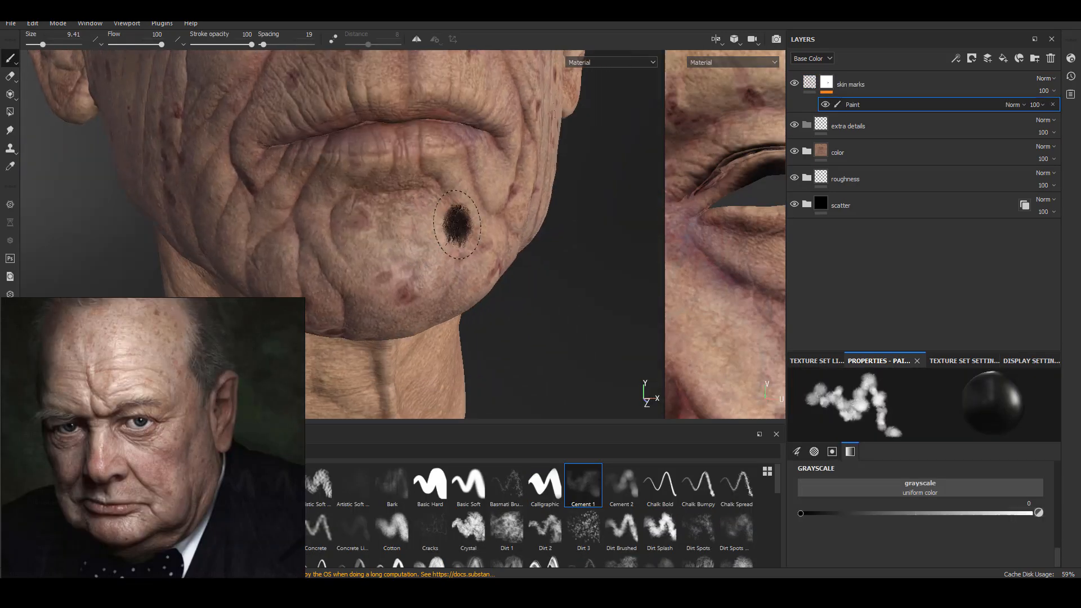
pyautogui.scroll(3, 367, 214)
pyautogui.keyDown('alt'); pyautogui.moveTo(366, 214); pyautogui.dragTo(475, 341); pyautogui.keyUp('alt')
pyautogui.keyDown('alt'); pyautogui.moveTo(327, 304); pyautogui.dragTo(441, 219); pyautogui.keyUp('alt')
pyautogui.moveTo(406, 253)
pyautogui.keyDown('alt'); pyautogui.mouseDown()
pyautogui.moveTo(467, 225)
pyautogui.moveTo(415, 255)
pyautogui.mouseUp(); pyautogui.keyUp('alt')
pyautogui.keyDown('alt'); pyautogui.moveTo(411, 184); pyautogui.dragTo(437, 227, button='middle'); pyautogui.keyUp('alt')
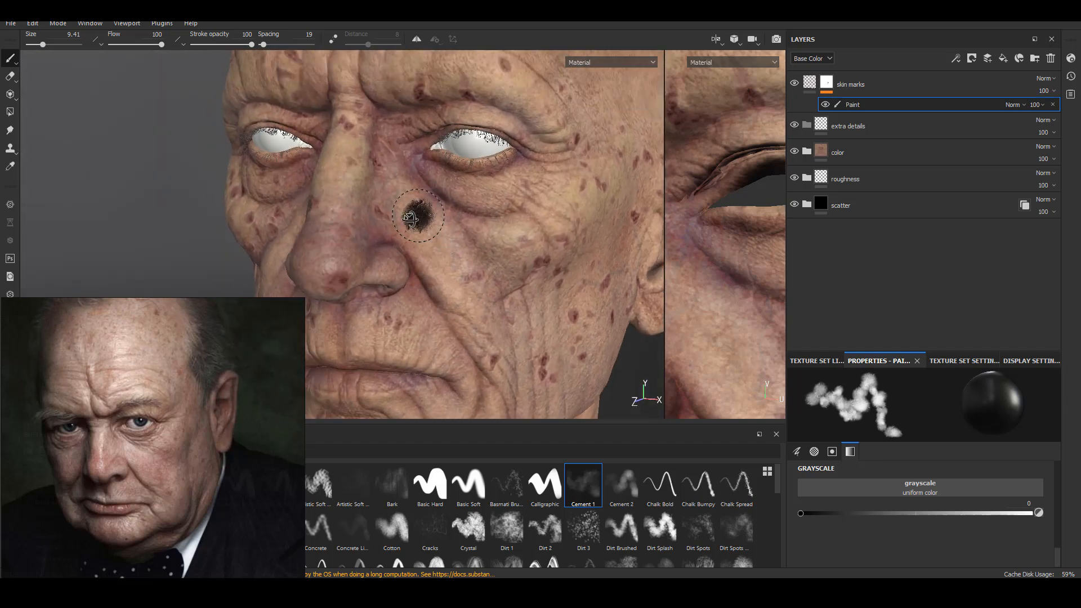
pyautogui.keyDown('alt'); pyautogui.moveTo(437, 227); pyautogui.dragTo(418, 247); pyautogui.keyUp('alt')
# Try tri-planar projection on the skin marks fill and return it to UV projection
pyautogui.click(810, 83)
pyautogui.click(946, 419)
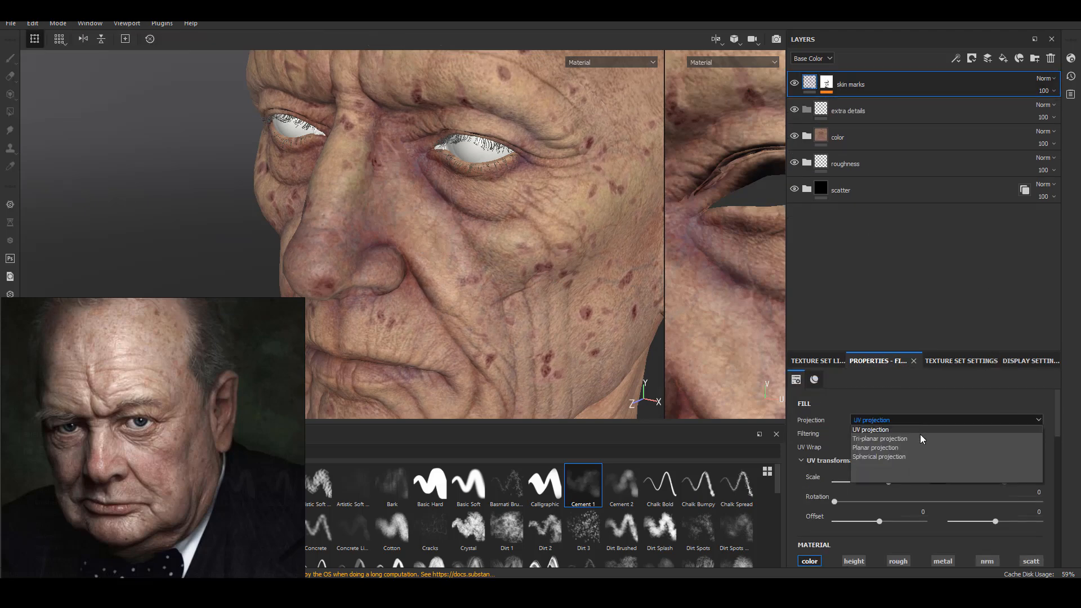
pyautogui.click(881, 438)
pyautogui.click(901, 420)
pyautogui.click(878, 429)
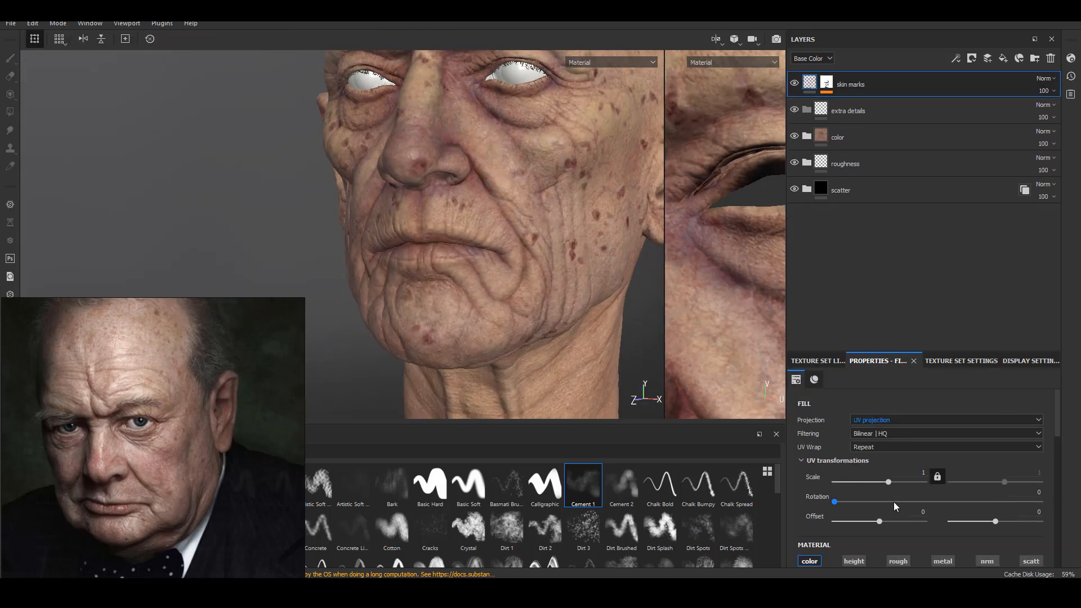
# Paint out the spots around the nose bridge in the skin marks layer's mask
pyautogui.click(826, 83)
pyautogui.click(853, 105)
pyautogui.keyDown('alt'); pyautogui.moveTo(394, 169); pyautogui.dragTo(419, 180, button='right'); pyautogui.keyUp('alt')
pyautogui.keyDown('alt'); pyautogui.moveTo(420, 180); pyautogui.dragTo(403, 231, button='middle'); pyautogui.keyUp('alt')
pyautogui.moveTo(392, 198)
pyautogui.mouseDown()
pyautogui.moveTo(423, 250)
pyautogui.moveTo(450, 238)
pyautogui.moveTo(439, 234)
pyautogui.mouseUp()
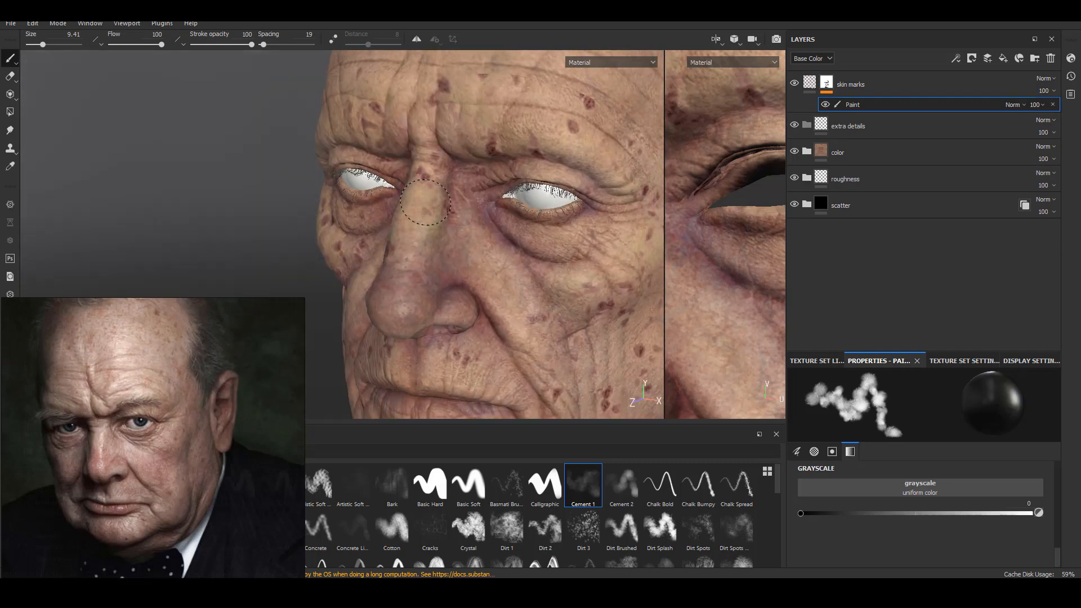
# Fade the spots on the cheek, below the eye and on the forehead with brush flow 36 and stroke opacity 60
pyautogui.keyDown('alt'); pyautogui.moveTo(439, 234); pyautogui.dragTo(444, 232, button='right'); pyautogui.keyUp('alt')
pyautogui.keyDown('alt'); pyautogui.moveTo(443, 232); pyautogui.dragTo(415, 309); pyautogui.keyUp('alt')
pyautogui.keyDown('alt'); pyautogui.moveTo(415, 309); pyautogui.dragTo(483, 304, button='right'); pyautogui.keyUp('alt')
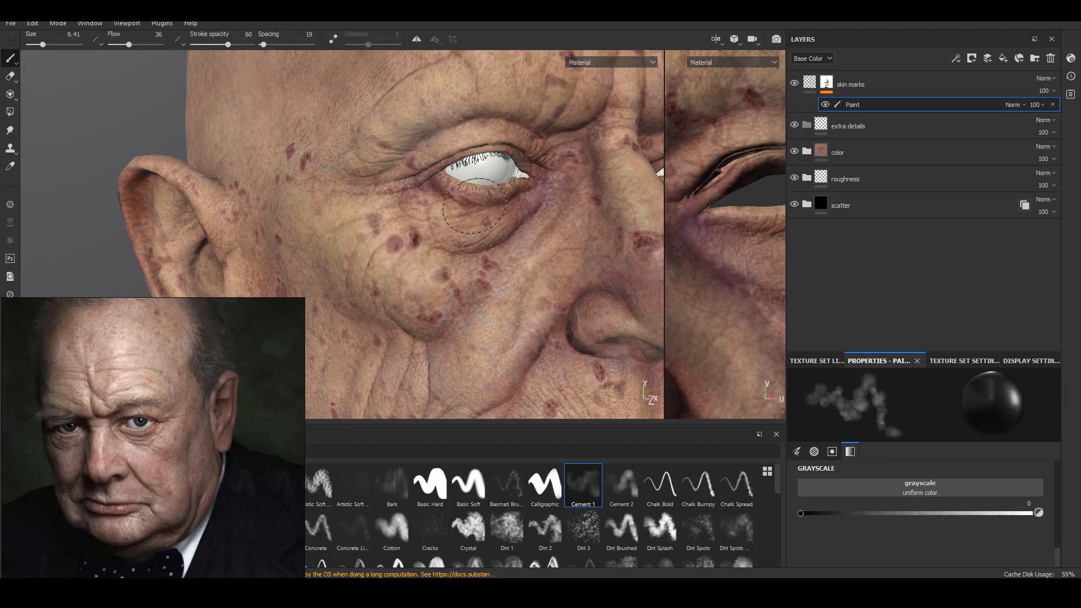
pyautogui.keyDown('alt'); pyautogui.moveTo(555, 173); pyautogui.dragTo(505, 183); pyautogui.keyUp('alt')
pyautogui.keyDown('alt'); pyautogui.moveTo(475, 360); pyautogui.dragTo(443, 265); pyautogui.keyUp('alt')
pyautogui.keyDown('alt'); pyautogui.moveTo(505, 193); pyautogui.dragTo(457, 237); pyautogui.keyUp('alt')
pyautogui.keyDown('alt'); pyautogui.moveTo(399, 216); pyautogui.dragTo(414, 191); pyautogui.keyUp('alt')
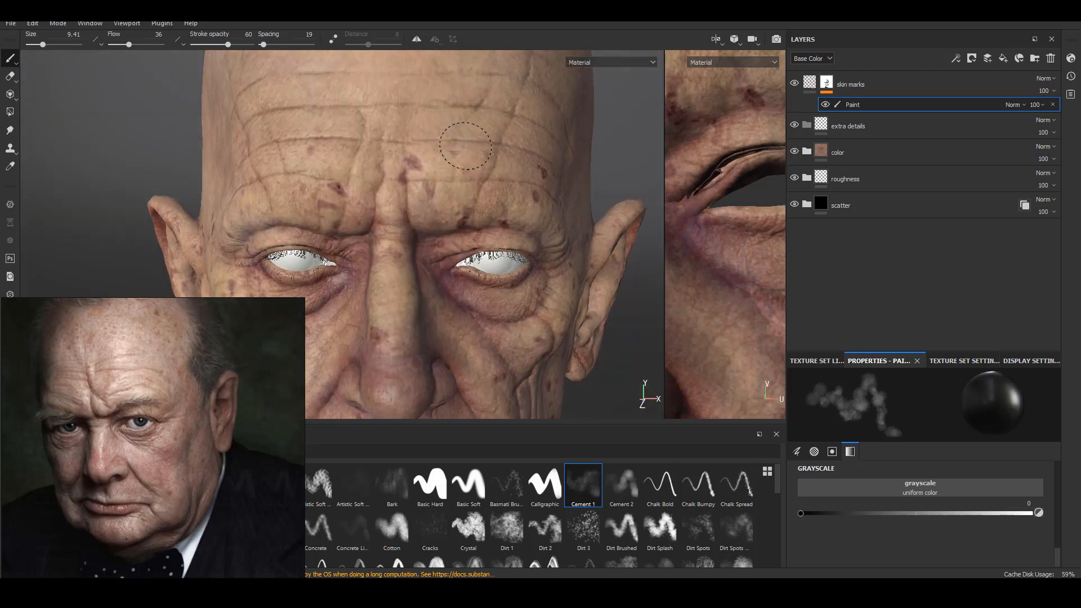
pyautogui.keyDown('alt'); pyautogui.moveTo(473, 135); pyautogui.dragTo(411, 115); pyautogui.keyUp('alt')
# Raise the brush flow to 81 and stroke opacity to 92, and paint out spots on the forehead and temple
pyautogui.moveTo(129, 44); pyautogui.dragTo(152, 45)
pyautogui.moveTo(228, 45); pyautogui.dragTo(247, 44)
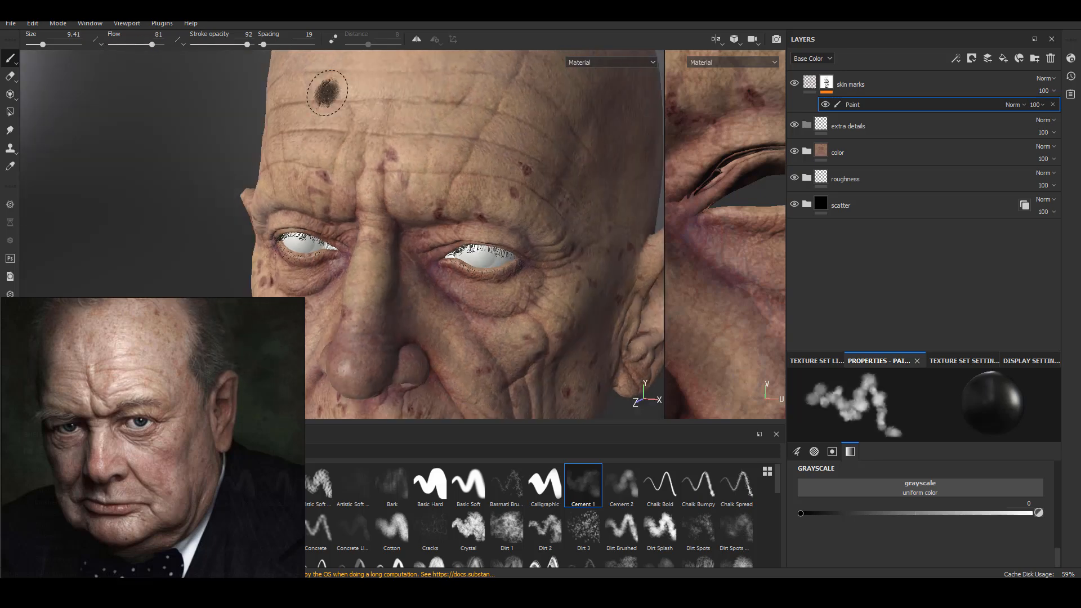
pyautogui.keyDown('alt'); pyautogui.moveTo(530, 169); pyautogui.dragTo(472, 180); pyautogui.keyUp('alt')
pyautogui.moveTo(580, 223)
pyautogui.keyDown('alt'); pyautogui.mouseDown()
pyautogui.moveTo(531, 209)
pyautogui.moveTo(473, 228)
pyautogui.moveTo(418, 208)
pyautogui.moveTo(430, 205)
pyautogui.mouseUp(); pyautogui.keyUp('alt')
pyautogui.click(418, 208)
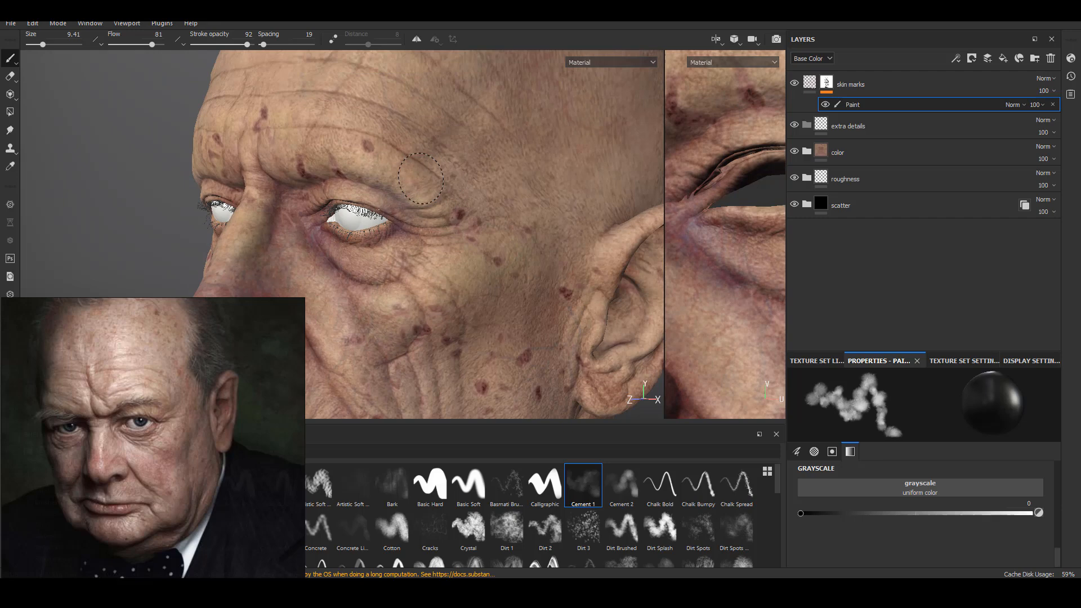
pyautogui.keyDown('alt'); pyautogui.moveTo(447, 167); pyautogui.dragTo(475, 253); pyautogui.keyUp('alt')
pyautogui.click(474, 254)
pyautogui.click(375, 177)
pyautogui.keyDown('alt'); pyautogui.moveTo(376, 177); pyautogui.dragTo(394, 203); pyautogui.keyUp('alt')
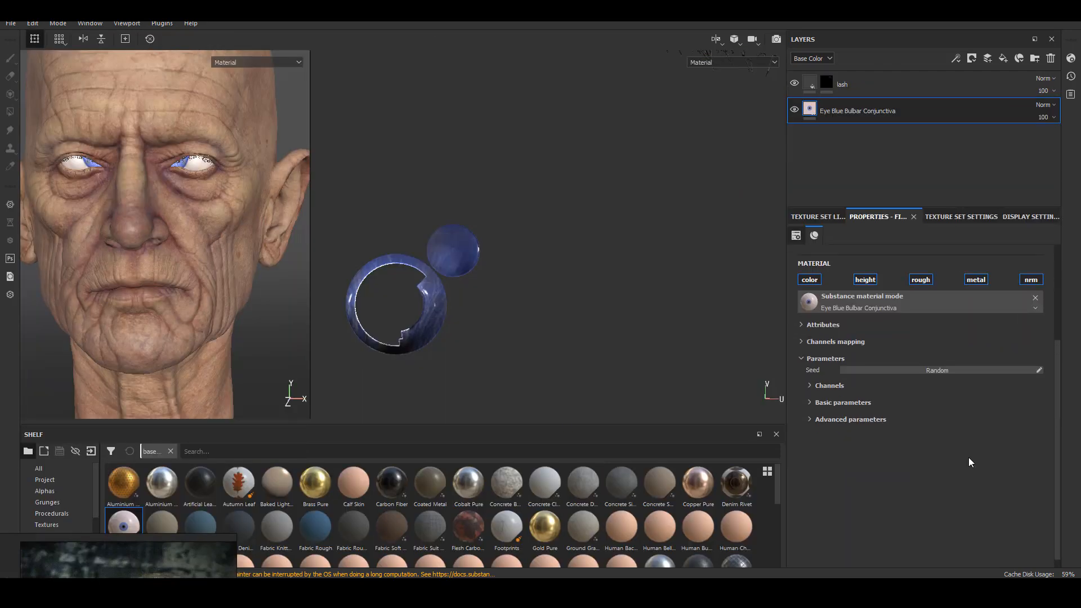
# Expand the eye material's basic parameters and move its projection over the eyeball's UV island
pyautogui.click(811, 403)
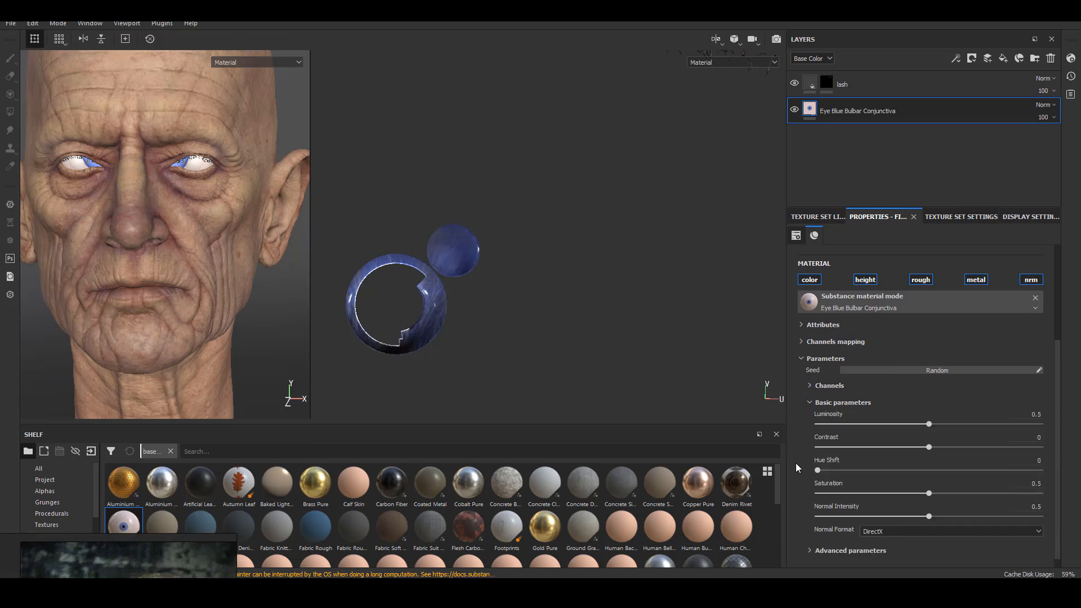
pyautogui.scroll(-1, 805, 479)
pyautogui.moveTo(540, 246); pyautogui.dragTo(451, 272)
pyautogui.scroll(2, 555, 352)
pyautogui.scroll(-5, 555, 353)
pyautogui.moveTo(555, 353); pyautogui.dragTo(599, 231)
pyautogui.scroll(4, 575, 344)
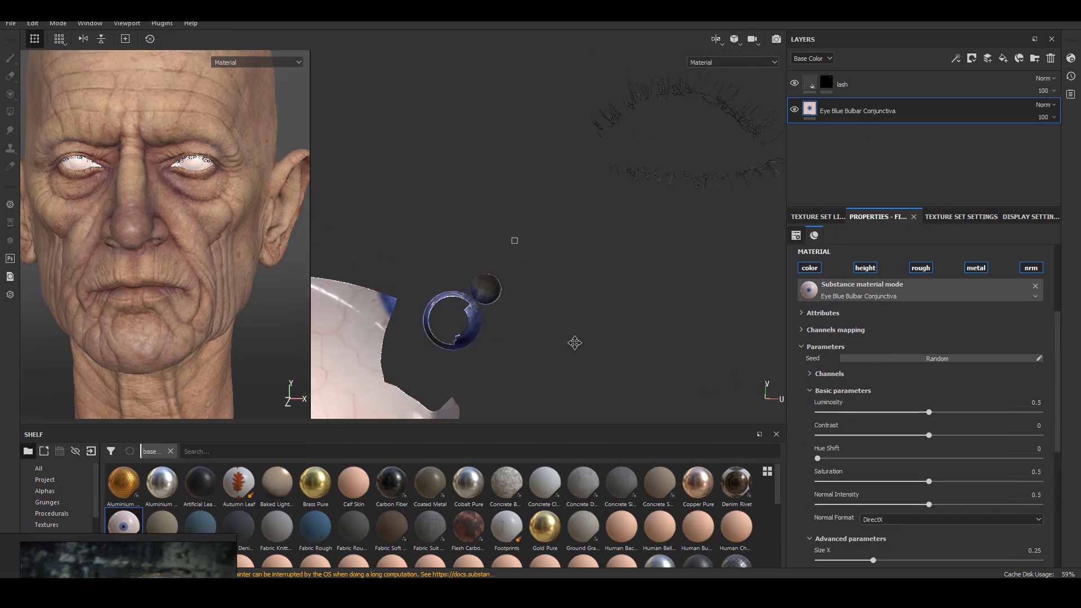
pyautogui.scroll(-5, 575, 344)
pyautogui.keyDown('alt'); pyautogui.moveTo(711, 316); pyautogui.dragTo(738, 216, button='middle'); pyautogui.keyUp('alt')
pyautogui.moveTo(568, 258); pyautogui.dragTo(513, 315)
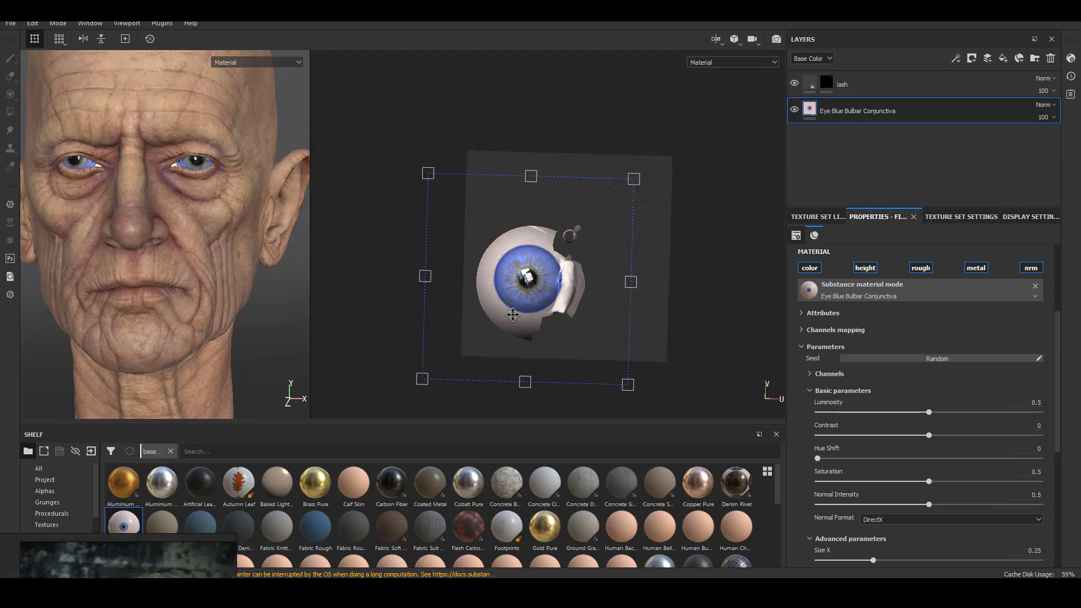
# Scale the eye projection down proportionally and position the iris on the eyeball
pyautogui.moveTo(634, 180); pyautogui.dragTo(602, 244)
pyautogui.hotkey('ctrl', 'z')
pyautogui.keyDown('shift'); pyautogui.moveTo(633, 180); pyautogui.dragTo(545, 303); pyautogui.keyUp('shift')
pyautogui.moveTo(490, 324); pyautogui.dragTo(552, 282)
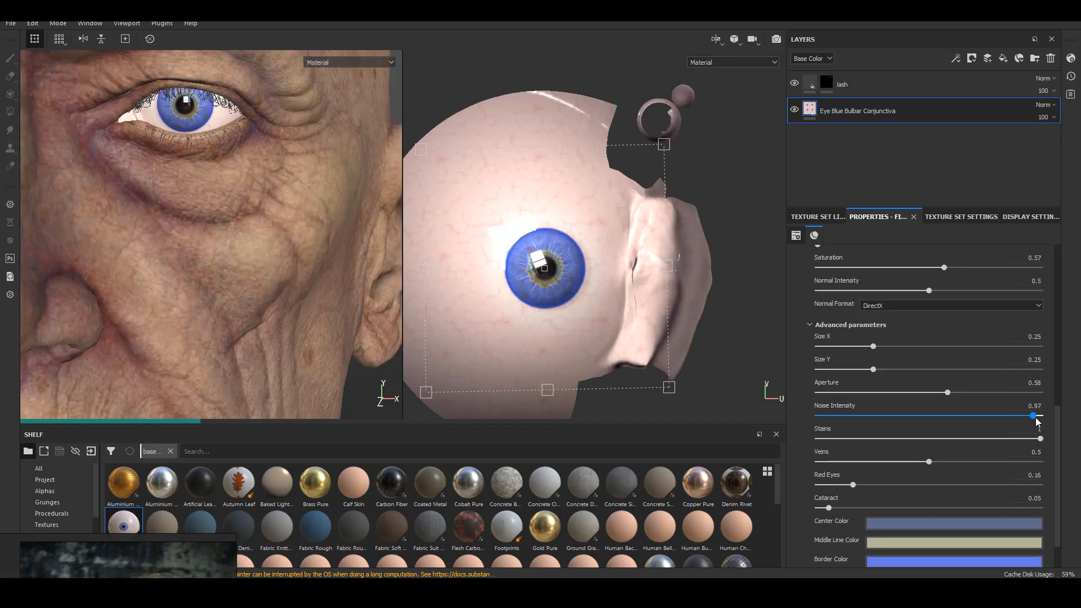
# Set the eye material's Noise Intensity to 0.99, Veins to 1, Red Eyes to 0.3 and Cataract to 0.23
pyautogui.moveTo(1038, 421); pyautogui.dragTo(1043, 421)
pyautogui.moveTo(995, 465); pyautogui.dragTo(1064, 466)
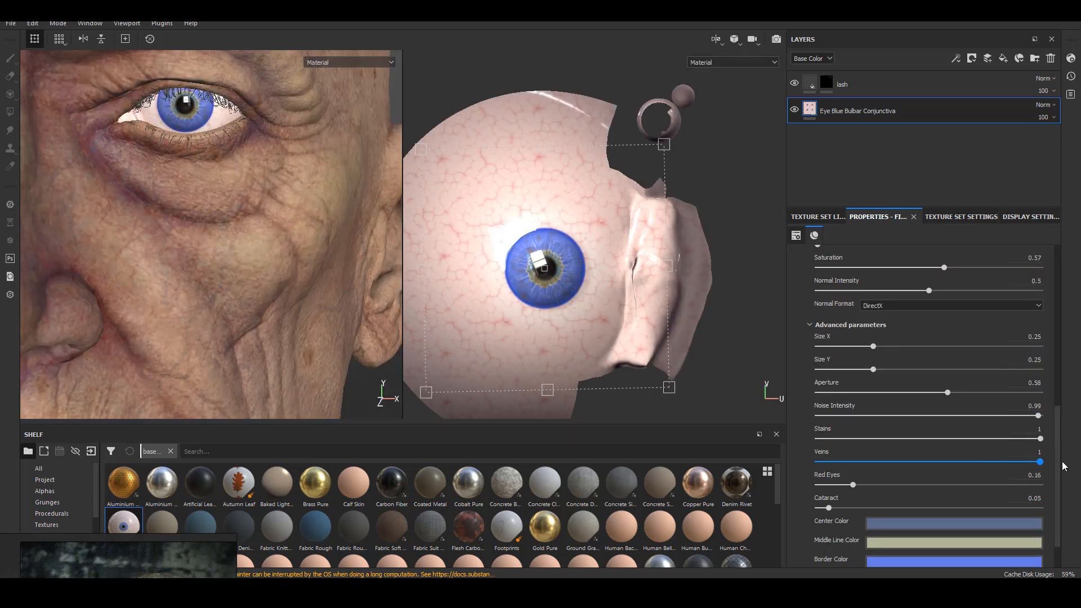
pyautogui.click(884, 484)
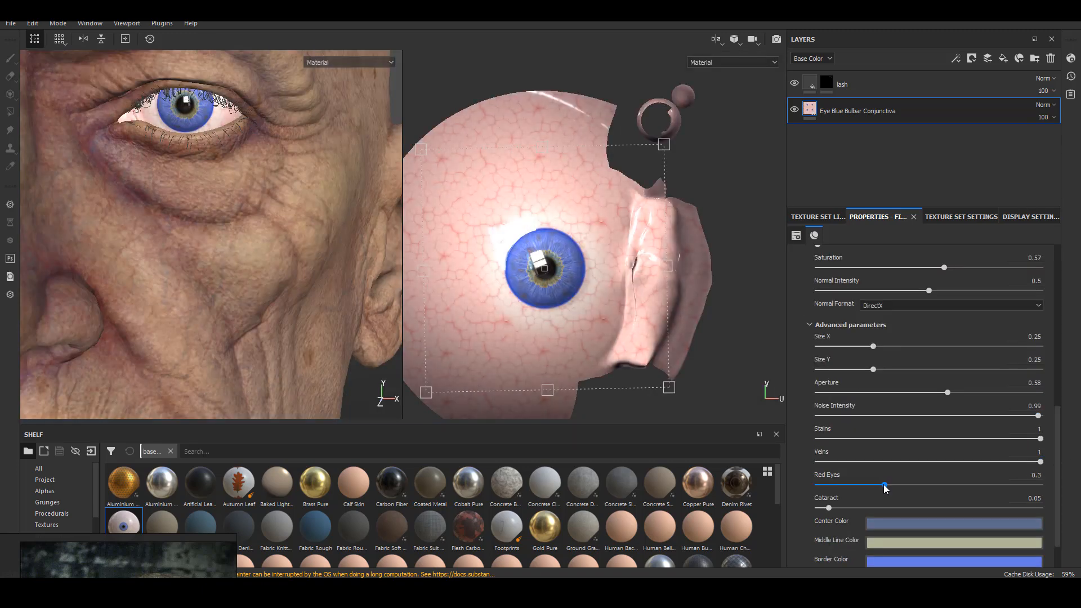
pyautogui.click(870, 509)
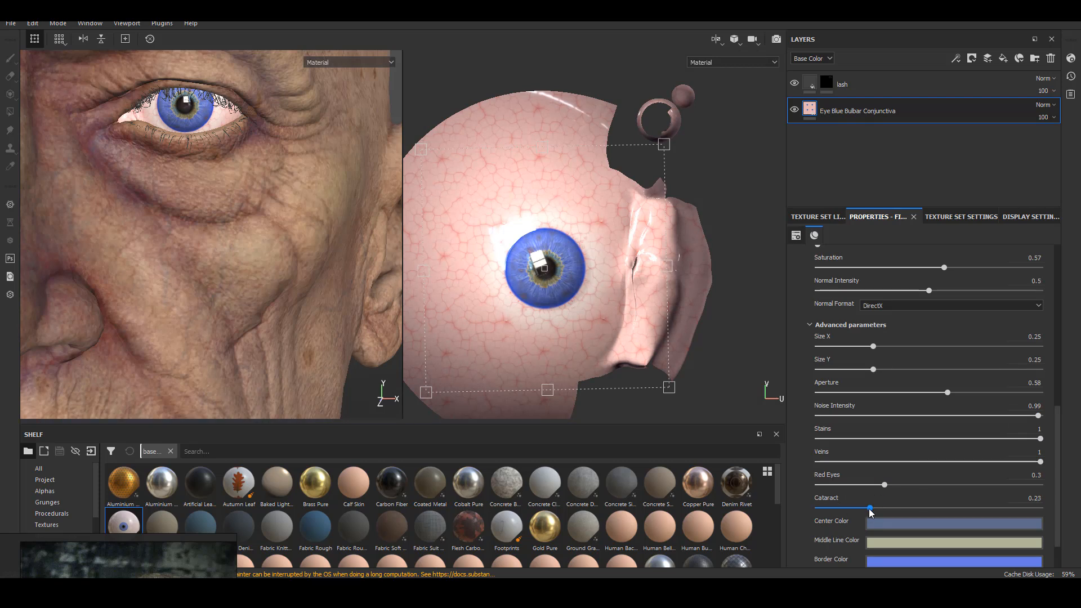
# Set the eye material's Aperture to 0.79 and change its border colour to a darker blue
pyautogui.moveTo(962, 393); pyautogui.dragTo(964, 415)
pyautogui.scroll(-2, 876, 510)
pyautogui.click(876, 516)
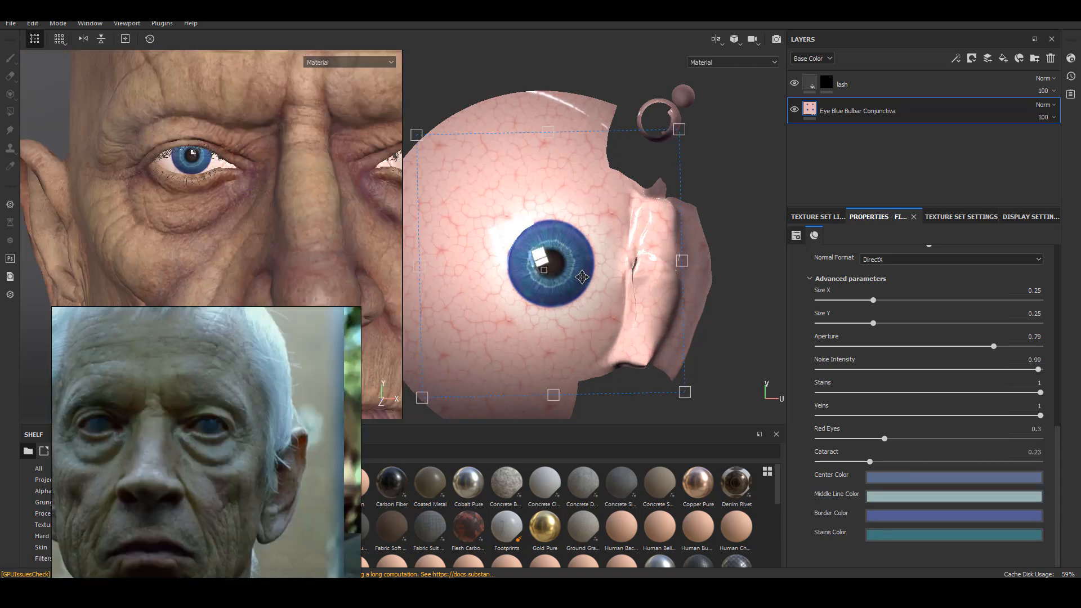
# Enlarge the eye projection slightly and nudge it until the irises sit properly in the eye openings
pyautogui.moveTo(582, 278); pyautogui.dragTo(582, 275)
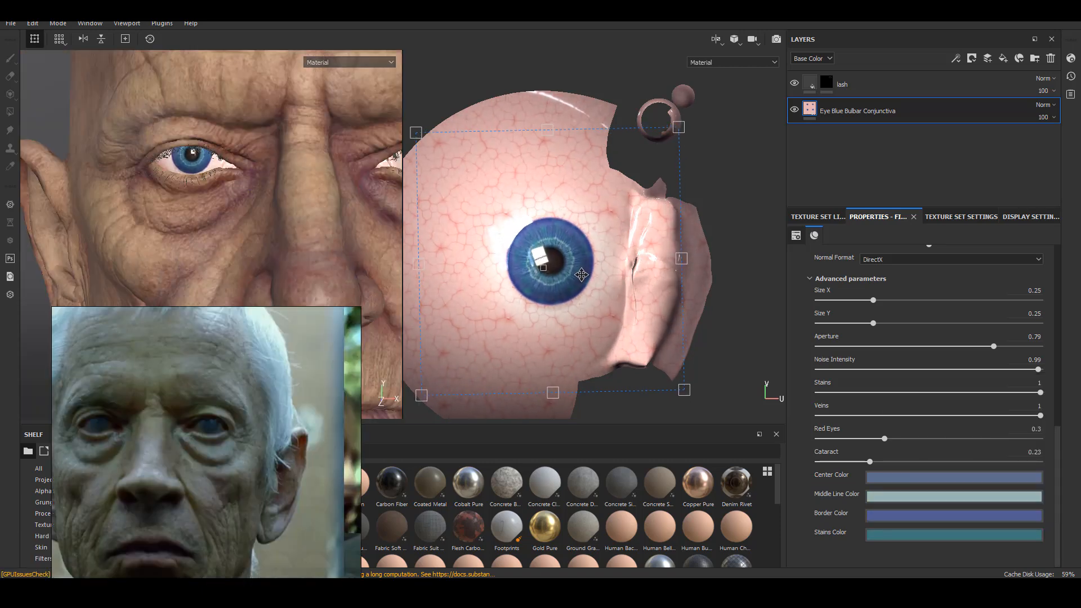
pyautogui.moveTo(682, 127); pyautogui.dragTo(693, 114)
pyautogui.moveTo(593, 257); pyautogui.dragTo(586, 262)
pyautogui.keyDown('alt'); pyautogui.moveTo(299, 262); pyautogui.dragTo(321, 225, button='right'); pyautogui.keyUp('alt')
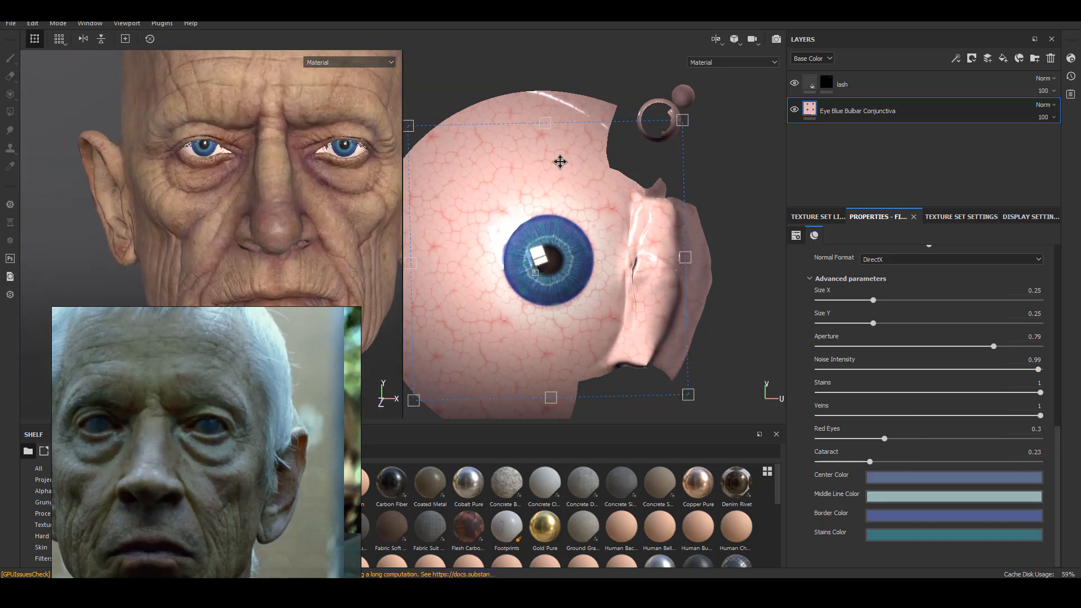
pyautogui.moveTo(560, 162); pyautogui.dragTo(562, 164)
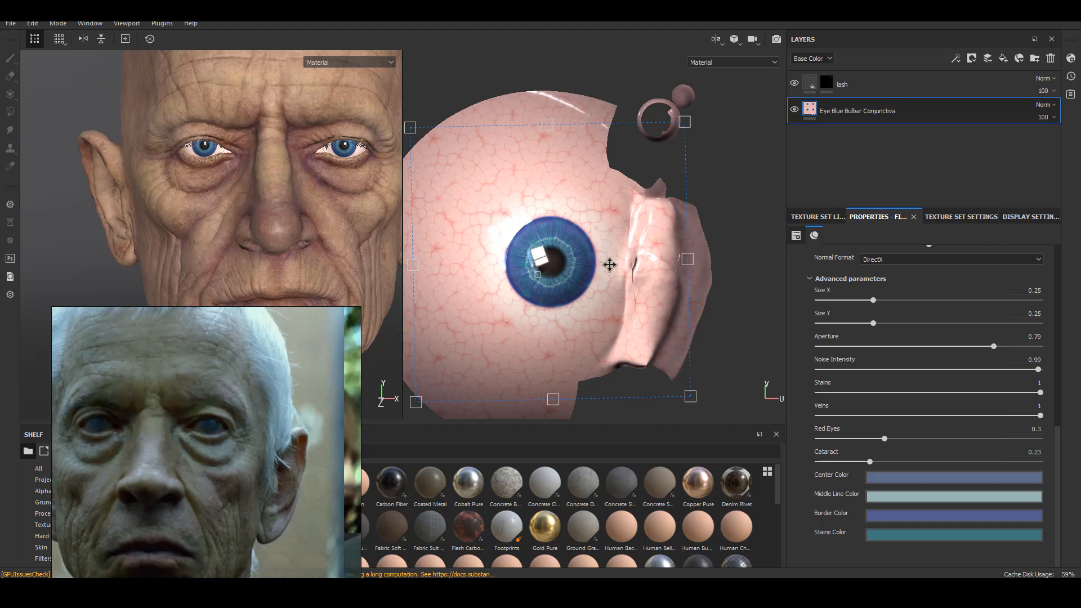
pyautogui.keyDown('alt'); pyautogui.moveTo(281, 256); pyautogui.dragTo(207, 227, button='right'); pyautogui.keyUp('alt')
pyautogui.moveTo(584, 248); pyautogui.dragTo(584, 245)
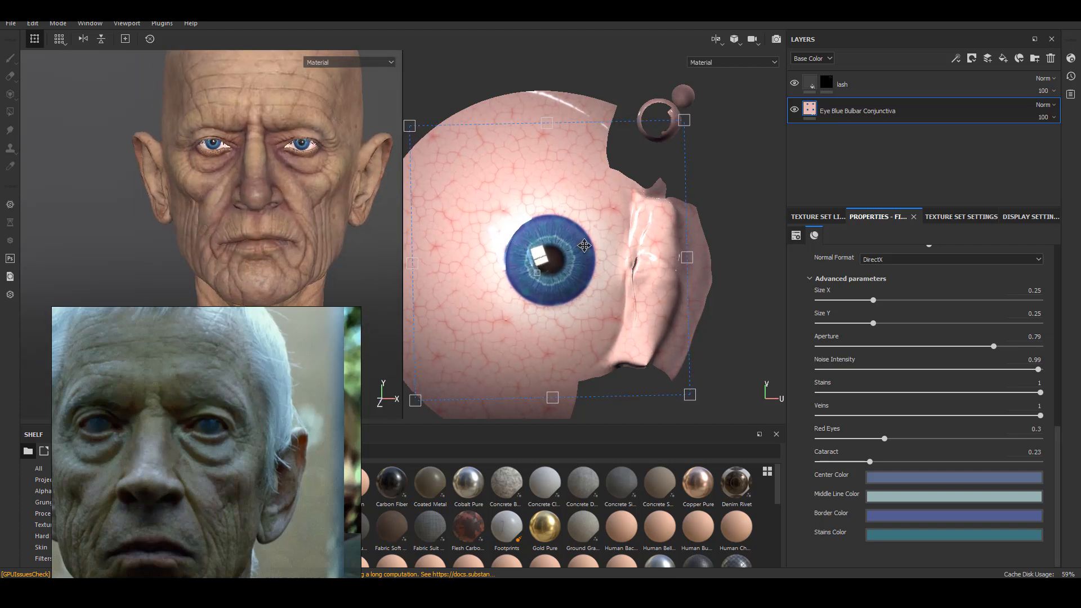
pyautogui.moveTo(257, 210)
pyautogui.keyDown('alt'); pyautogui.mouseDown(button='right')
pyautogui.moveTo(256, 219)
pyautogui.moveTo(327, 228)
pyautogui.mouseUp(button='right'); pyautogui.keyUp('alt')
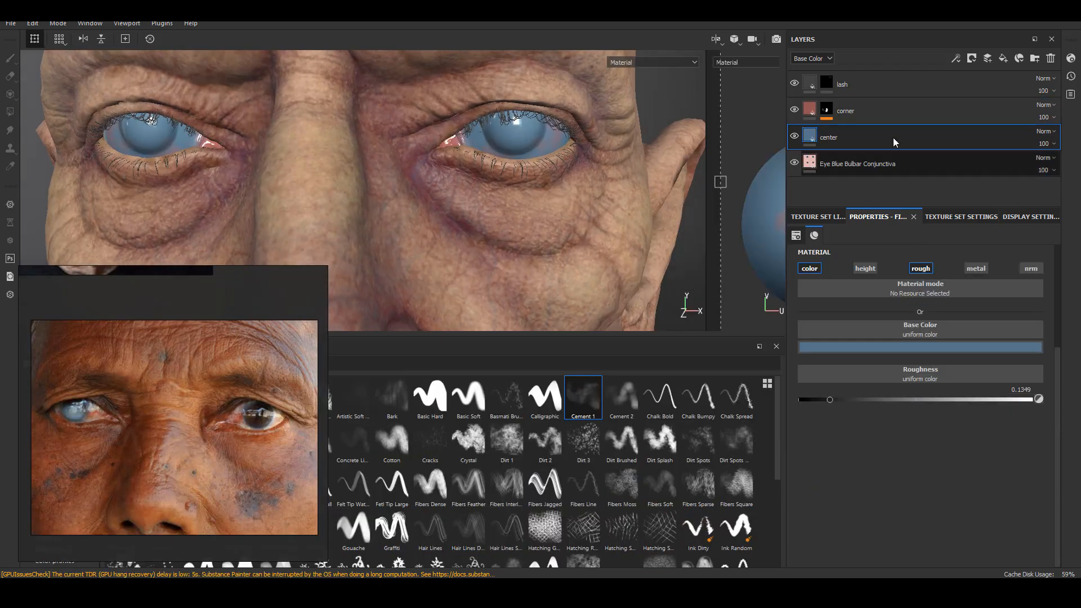
# Give the center layer a black mask with a paint effect and paint its cloudy blue over the iris
pyautogui.click(794, 135)
pyautogui.click(793, 136)
pyautogui.rightClick(869, 133)
pyautogui.click(887, 150)
pyautogui.rightClick(825, 133)
pyautogui.click(849, 358)
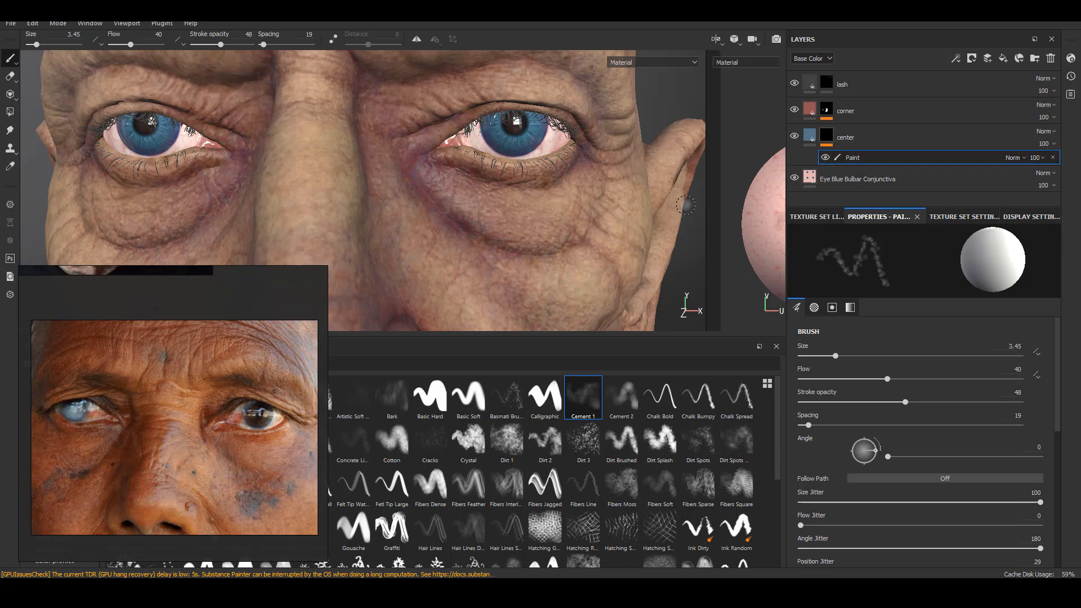
pyautogui.moveTo(705, 195); pyautogui.dragTo(346, 225)
pyautogui.scroll(6, 586, 186)
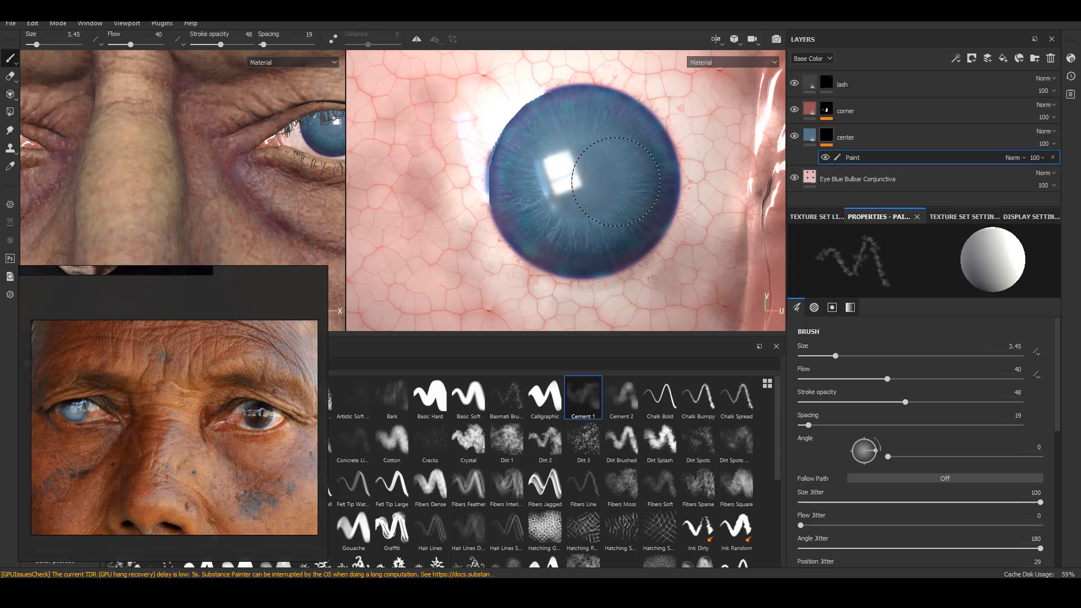
# Lighten the center layer's base colour to a paler blue
pyautogui.click(810, 136)
pyautogui.click(887, 348)
pyautogui.moveTo(1030, 414); pyautogui.dragTo(1008, 423)
pyautogui.moveTo(1030, 406); pyautogui.dragTo(1031, 403)
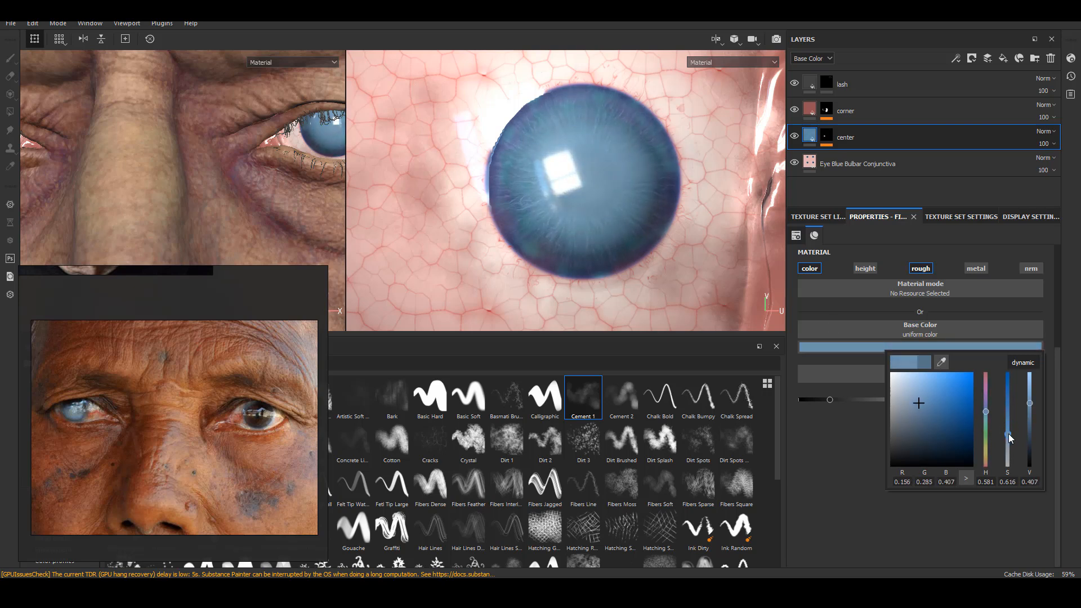
# Select the center layer's mask and invert the brush's grayscale value
pyautogui.click(828, 137)
pyautogui.moveTo(1058, 388); pyautogui.dragTo(1058, 563)
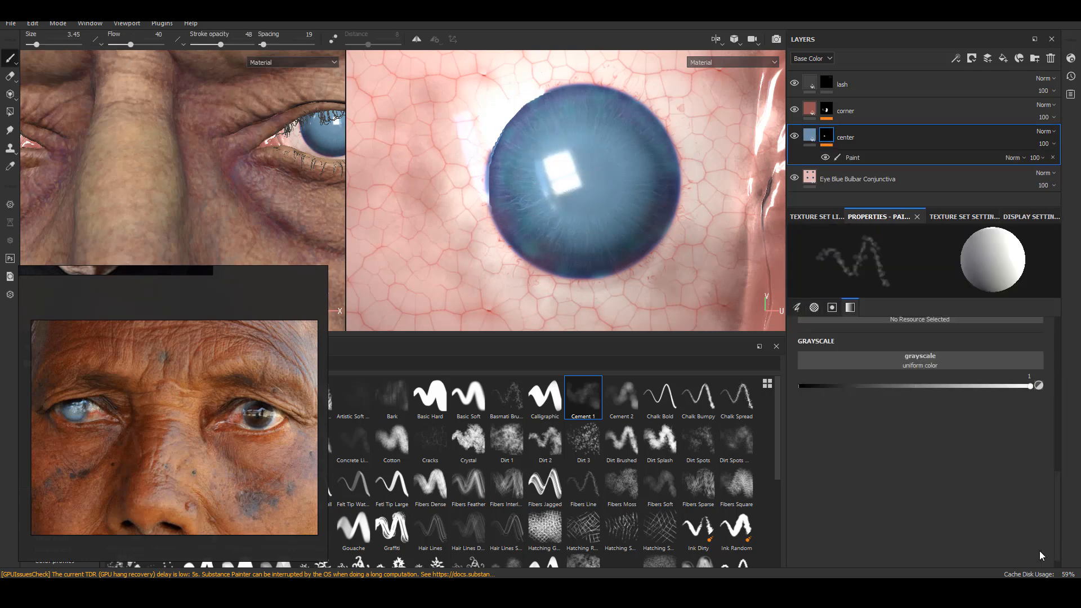
pyautogui.press('x')
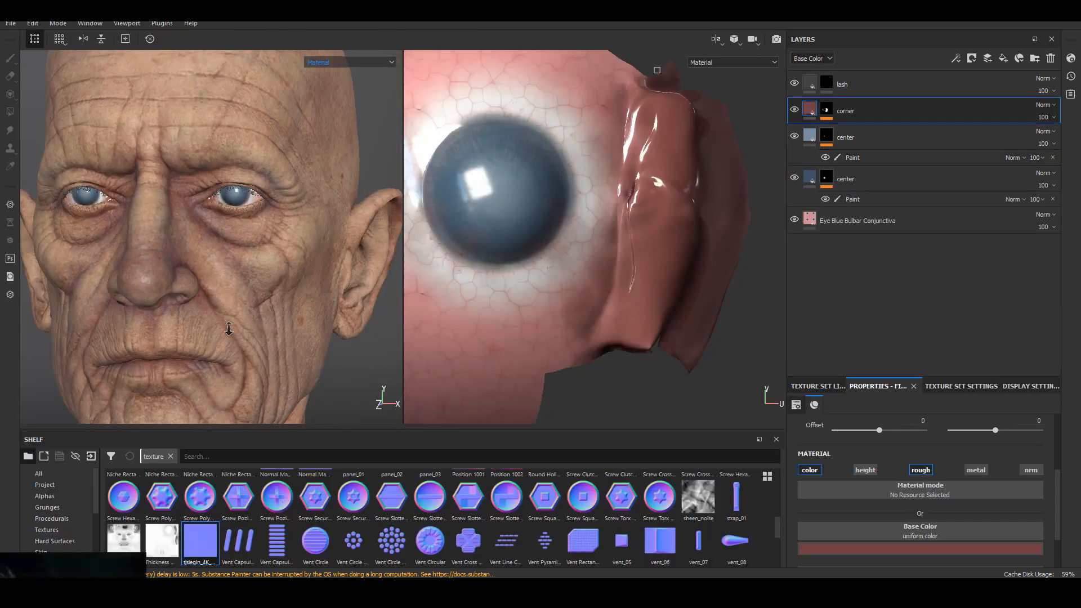
# Compare the clouded eyes on the model with the reference photo of the man with a cataract
pyautogui.keyDown('alt'); pyautogui.moveTo(634, 291); pyautogui.dragTo(704, 315, button='right'); pyautogui.keyUp('alt')
pyautogui.moveTo(84, 566); pyautogui.dragTo(273, 337, button='right')
pyautogui.scroll(-5, 228, 391)
pyautogui.moveTo(141, 441); pyautogui.dragTo(234, 560, button='middle')
pyautogui.scroll(8, 235, 427)
pyautogui.scroll(5, 148, 478)
pyautogui.scroll(-2, 164, 415)
pyautogui.moveTo(169, 417); pyautogui.dragTo(106, 445, button='right')
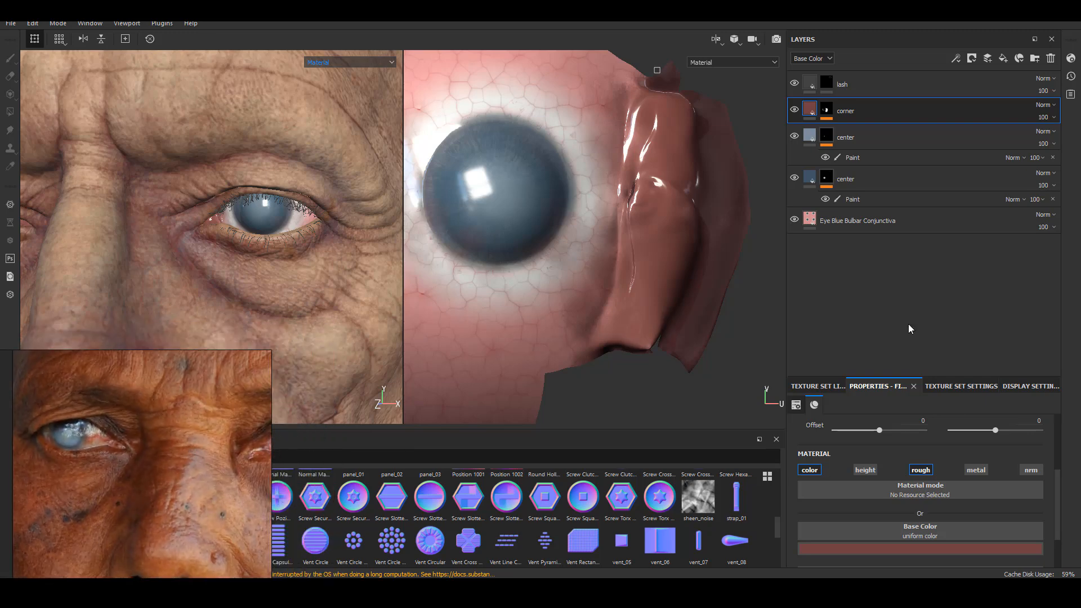
# Add a fill layer above the corner layer and name it bump
pyautogui.click(1004, 58)
pyautogui.doubleClick(891, 117)
pyautogui.write('bump')
pyautogui.press('Return')
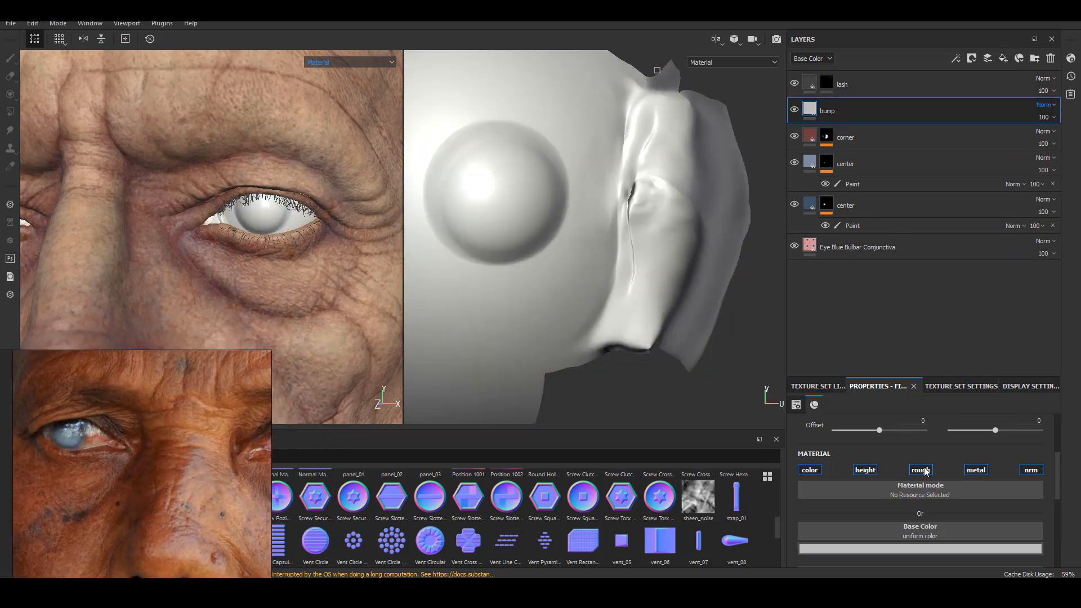
# Keep only the normal channel on the bump layer and assign the 4K normal texture to it
pyautogui.keyDown('alt'); pyautogui.click(1031, 470); pyautogui.keyUp('alt')
pyautogui.scroll(-3, 1047, 505)
pyautogui.moveTo(161, 570); pyautogui.dragTo(180, 399, button='right')
pyautogui.moveTo(202, 542); pyautogui.dragTo(976, 503)
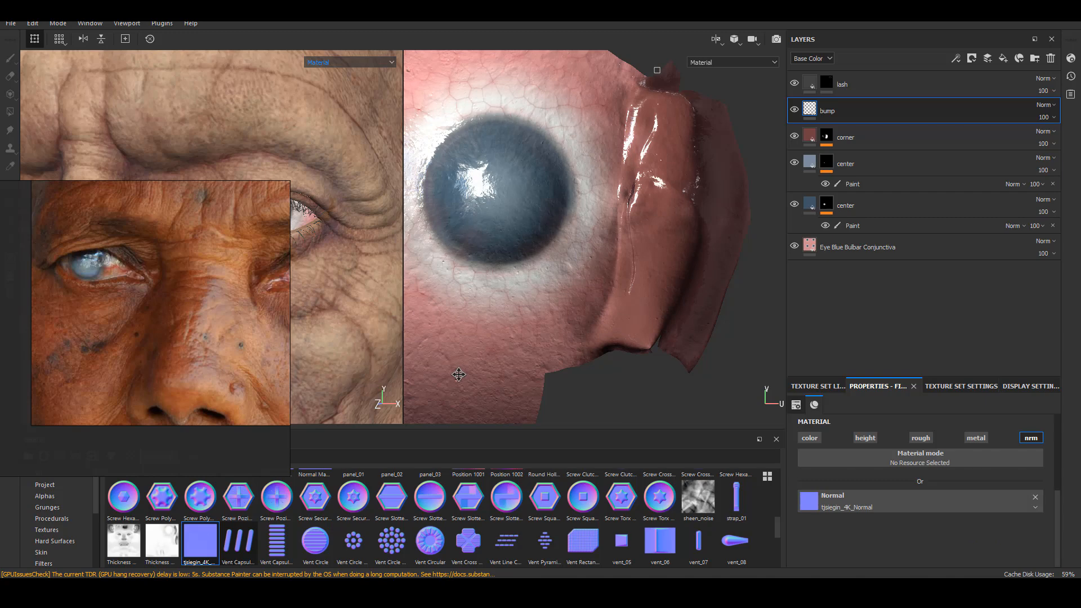
# Set the bump layer's UV scale to 0.3 and its horizontal offset to 0.24
pyautogui.moveTo(247, 315); pyautogui.dragTo(271, 521, button='right')
pyautogui.scroll(4, 331, 280)
pyautogui.scroll(5, 917, 498)
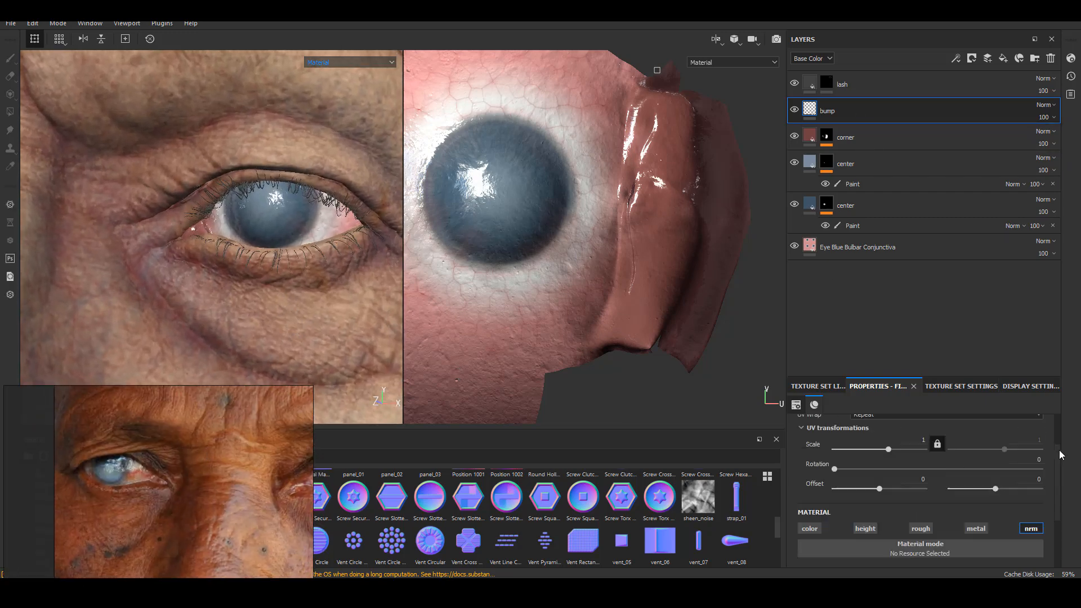
pyautogui.write('0.3')
pyautogui.press('Return')
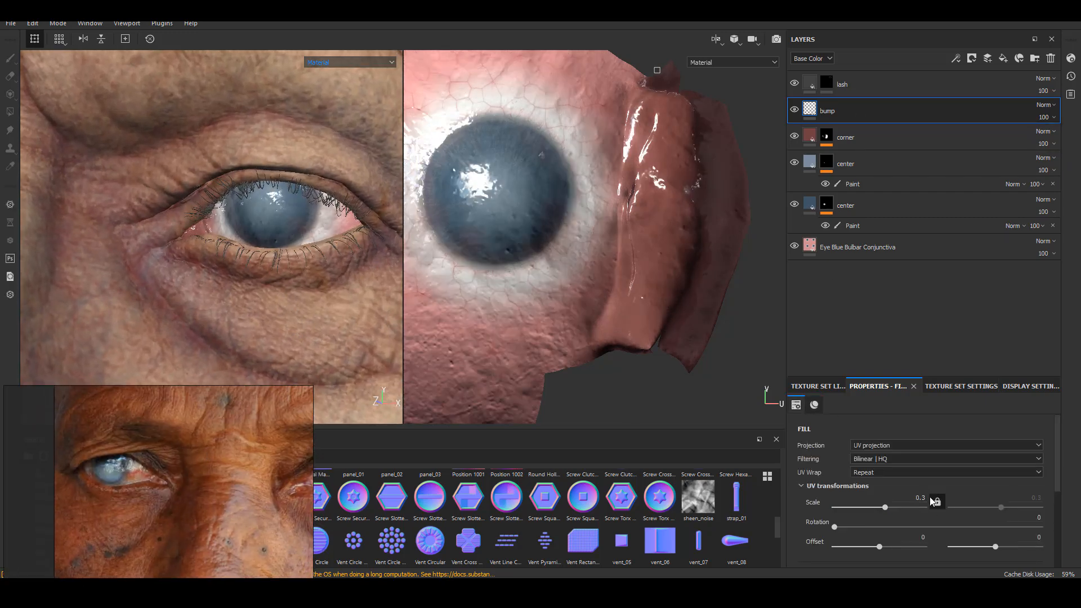
pyautogui.scroll(-2, 1020, 500)
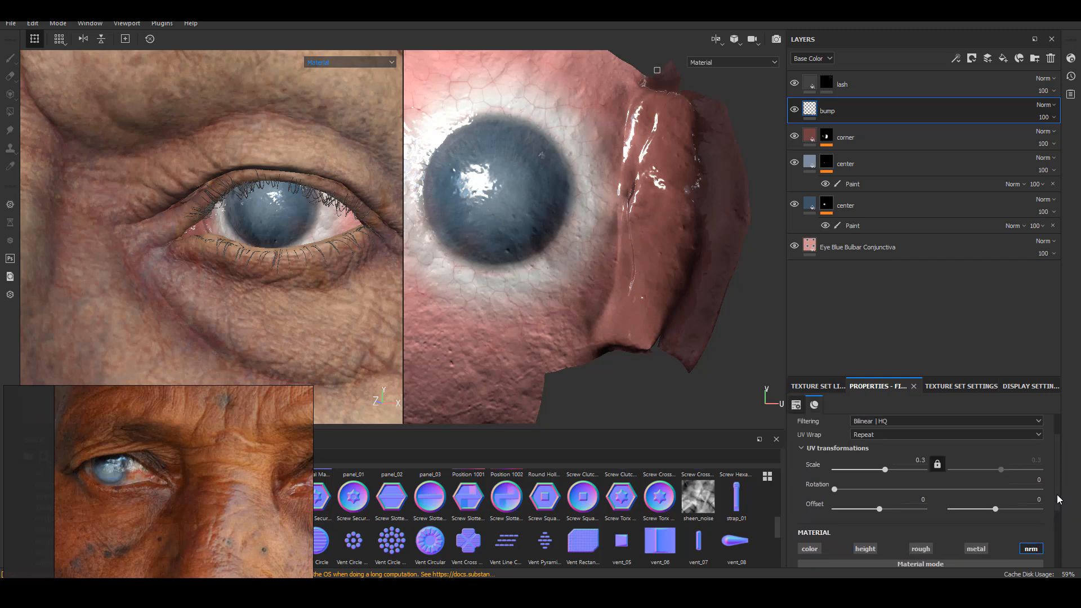
pyautogui.scroll(-2, 1058, 499)
pyautogui.moveTo(879, 473); pyautogui.dragTo(890, 473)
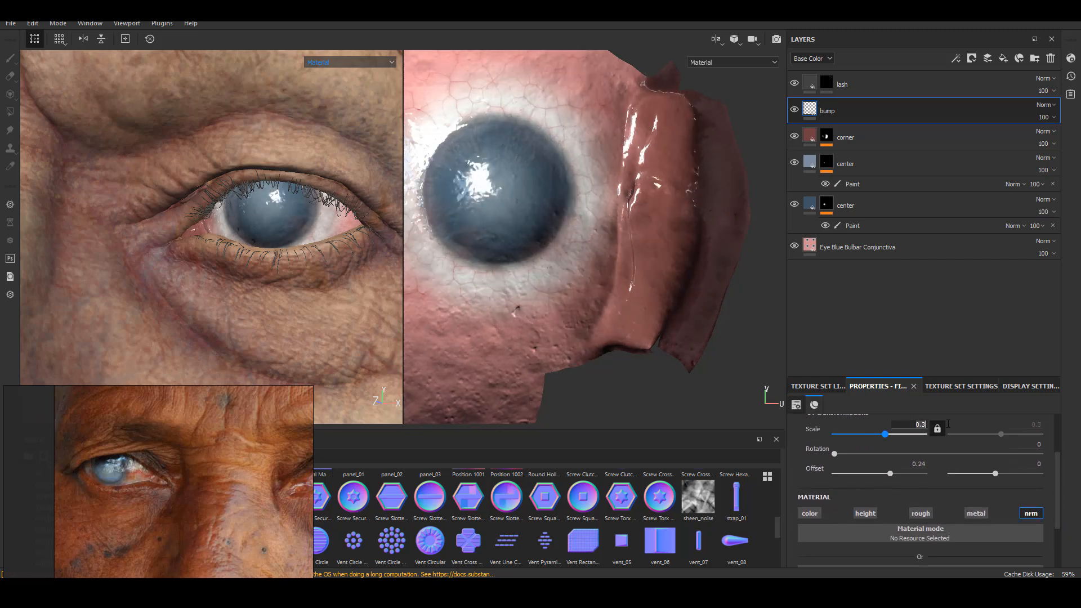
# Set the bump layer's UV scale to 0.2 and its vertical offset to 0.22
pyautogui.press('Return')
pyautogui.moveTo(996, 473); pyautogui.dragTo(1005, 477)
pyautogui.moveTo(890, 474); pyautogui.dragTo(891, 477)
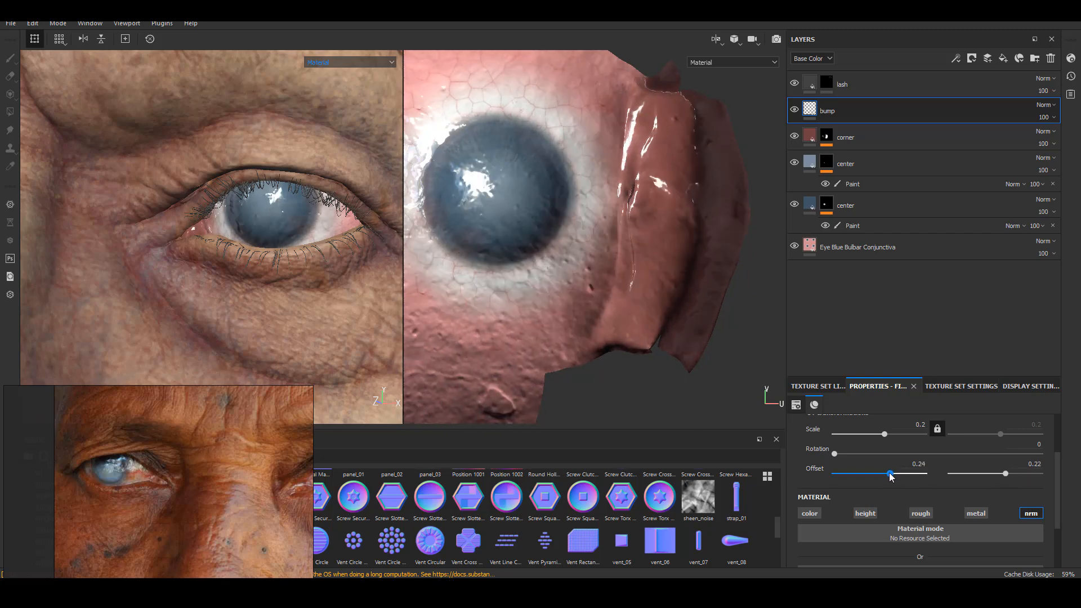
pyautogui.scroll(-5, 207, 273)
# Slightly raise the roughness of the upper center layer, check the lower center layer's roughness, and reselect the bump layer
pyautogui.click(879, 164)
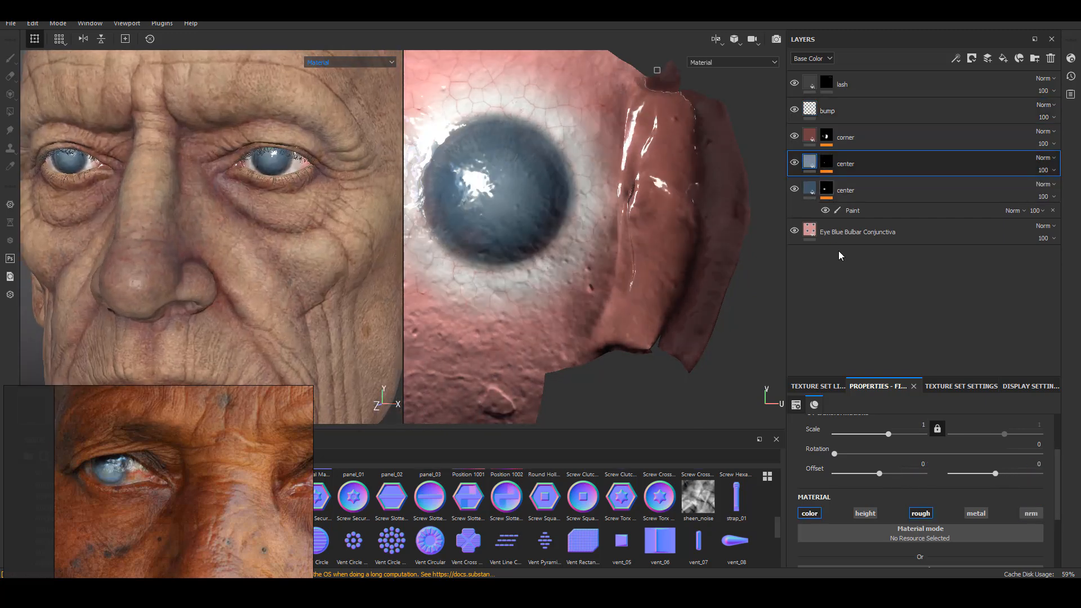
pyautogui.scroll(-3, 1058, 497)
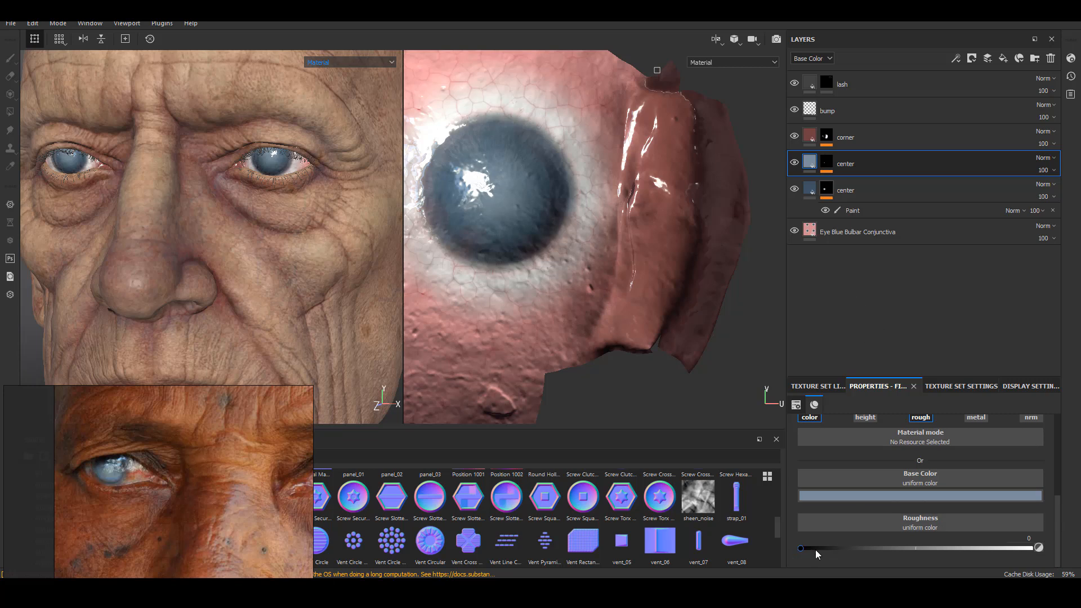
pyautogui.moveTo(807, 554); pyautogui.dragTo(811, 554)
pyautogui.click(873, 190)
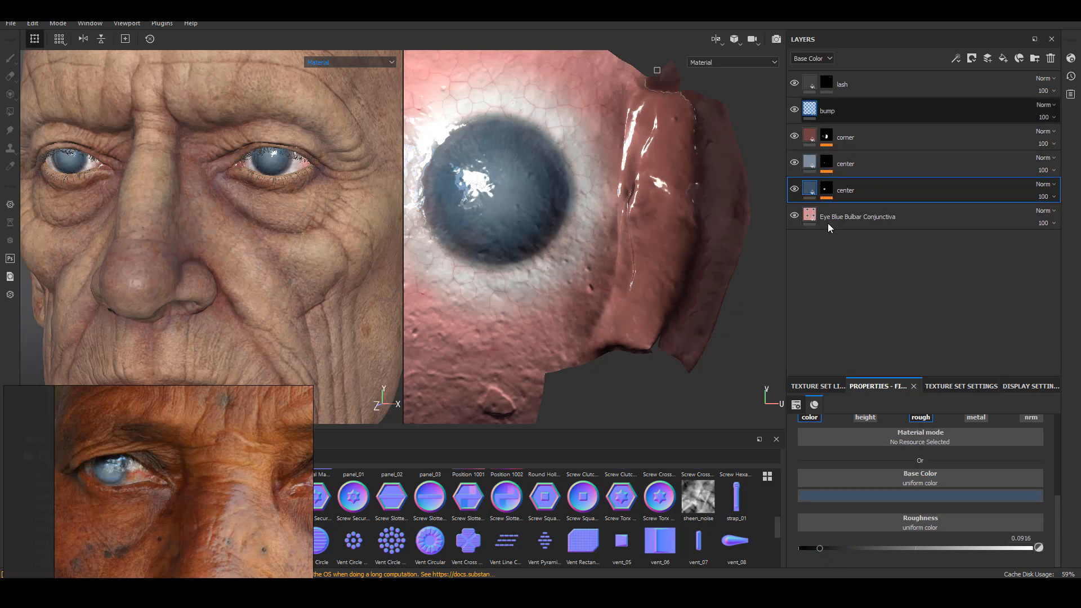
pyautogui.click(812, 105)
# Assign the Male 40Yo Cheek Skin 1 material to the fill layer in the extra height folder, keeping only the height channel
pyautogui.keyDown('alt'); pyautogui.moveTo(200, 247); pyautogui.dragTo(233, 264, button='right'); pyautogui.keyUp('alt')
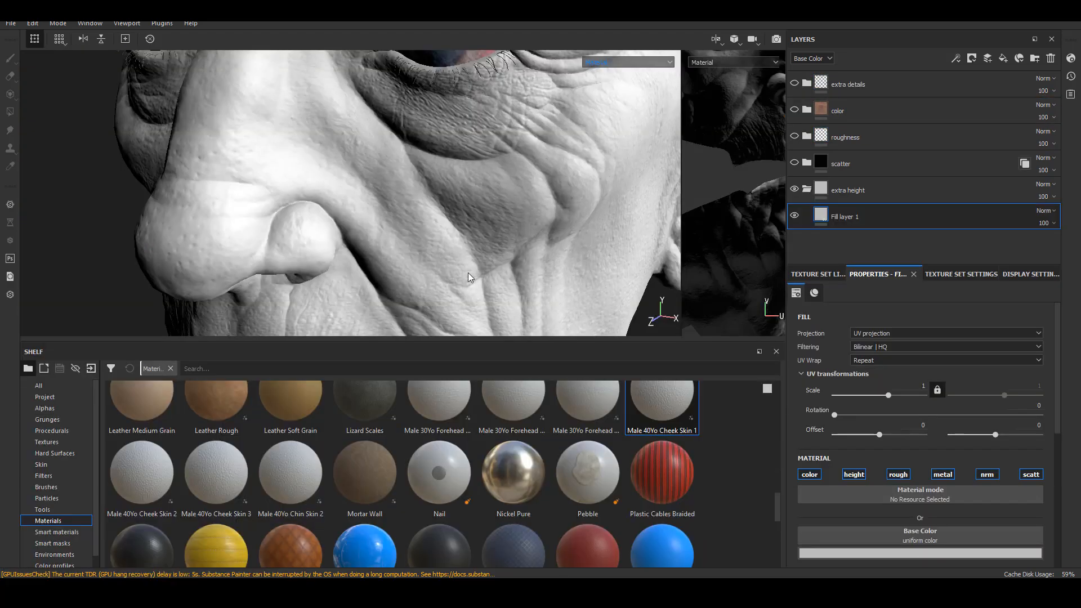
pyautogui.moveTo(361, 225)
pyautogui.keyDown('alt'); pyautogui.mouseDown(button='right')
pyautogui.moveTo(374, 221)
pyautogui.moveTo(344, 224)
pyautogui.mouseUp(button='right'); pyautogui.keyUp('alt')
pyautogui.moveTo(663, 406); pyautogui.dragTo(930, 502)
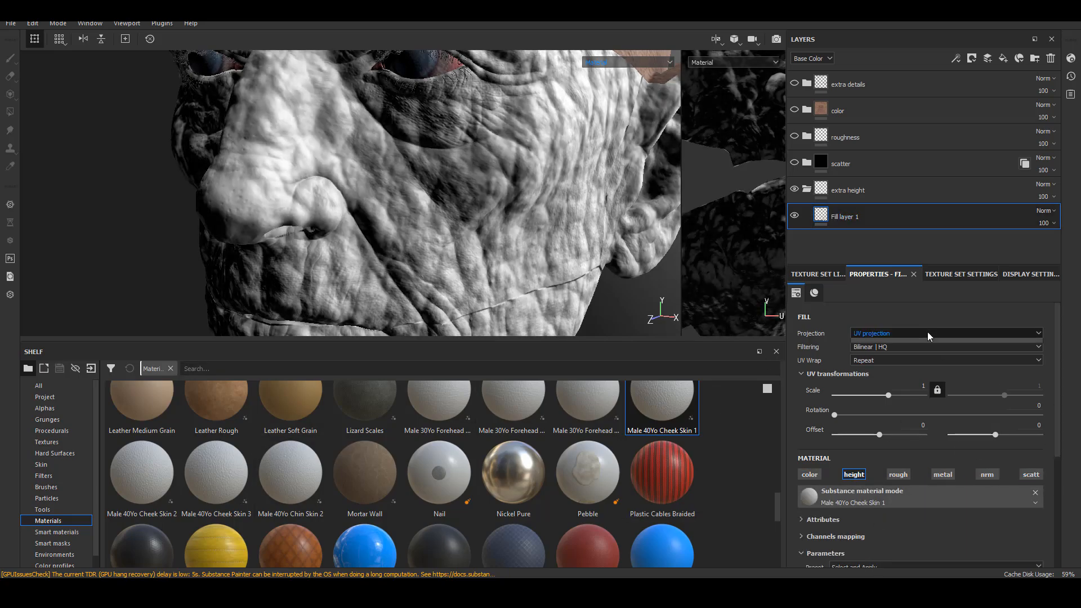
# Switch the cheek skin fill to tri-planar projection with a UV scale of 20 and a rotation of 192.86
pyautogui.click(929, 333)
pyautogui.click(885, 347)
pyautogui.write('15')
pyautogui.press('Return')
pyautogui.click(944, 435)
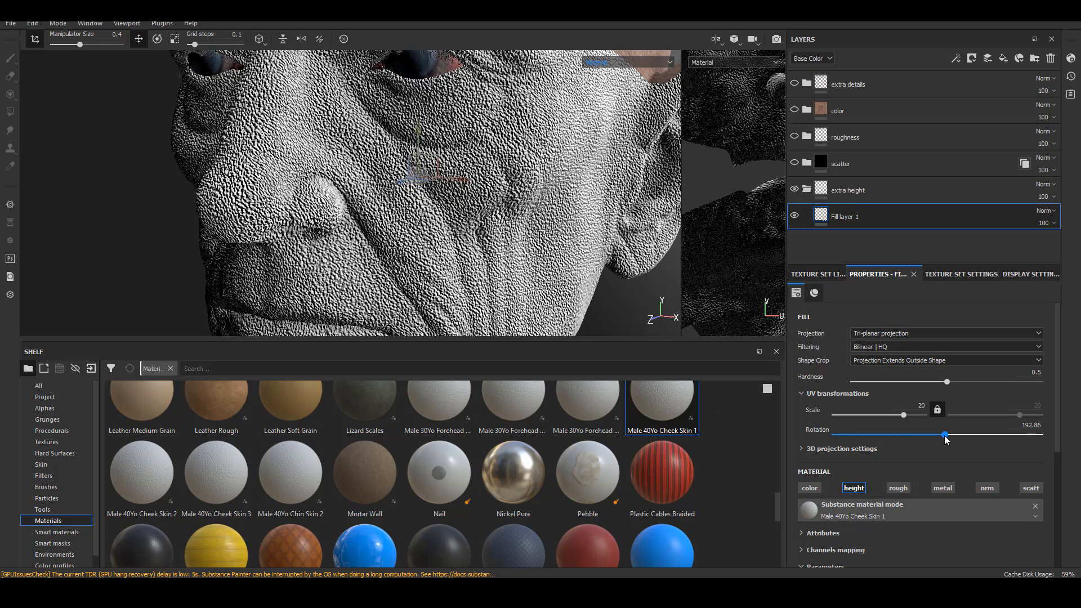
# Reduce the height range in the cheek skin material's technical parameters to soften the bumps on the face
pyautogui.moveTo(1059, 391); pyautogui.dragTo(1049, 530)
pyautogui.click(811, 539)
pyautogui.moveTo(1057, 455); pyautogui.dragTo(830, 528)
pyautogui.write('.5')
pyautogui.press('Return')
pyautogui.moveTo(383, 207)
pyautogui.keyDown('alt'); pyautogui.mouseDown(button='middle')
pyautogui.moveTo(385, 223)
pyautogui.moveTo(380, 197)
pyautogui.mouseUp(button='middle'); pyautogui.keyUp('alt')
pyautogui.keyDown('alt'); pyautogui.moveTo(380, 197); pyautogui.dragTo(450, 225, button='right'); pyautogui.keyUp('alt')
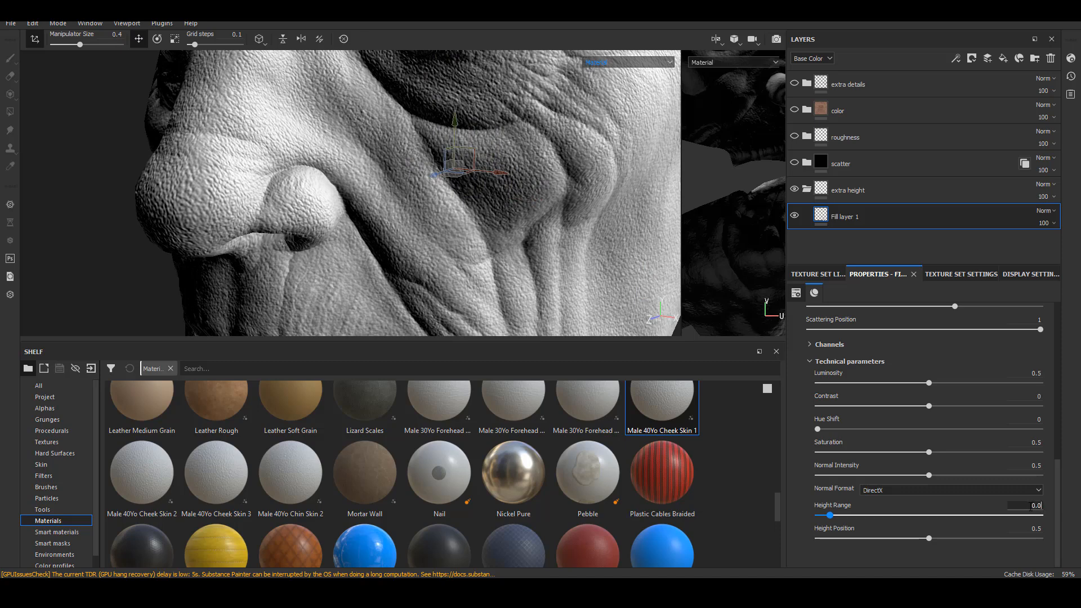
# Rename the cheek skin fill layer as cheek and add a black mask to it
pyautogui.doubleClick(845, 217)
pyautogui.write('cheek')
pyautogui.press('Return')
pyautogui.rightClick(859, 218)
pyautogui.click(898, 19)
# Set the mask brush's flow to 31 and its stroke opacity to 33
pyautogui.keyDown('alt'); pyautogui.moveTo(324, 199); pyautogui.dragTo(318, 222, button='middle'); pyautogui.keyUp('alt')
pyautogui.keyDown('alt'); pyautogui.moveTo(319, 222); pyautogui.dragTo(360, 175, button='right'); pyautogui.keyUp('alt')
pyautogui.moveTo(131, 45); pyautogui.dragTo(126, 45)
pyautogui.moveTo(215, 45); pyautogui.dragTo(212, 44)
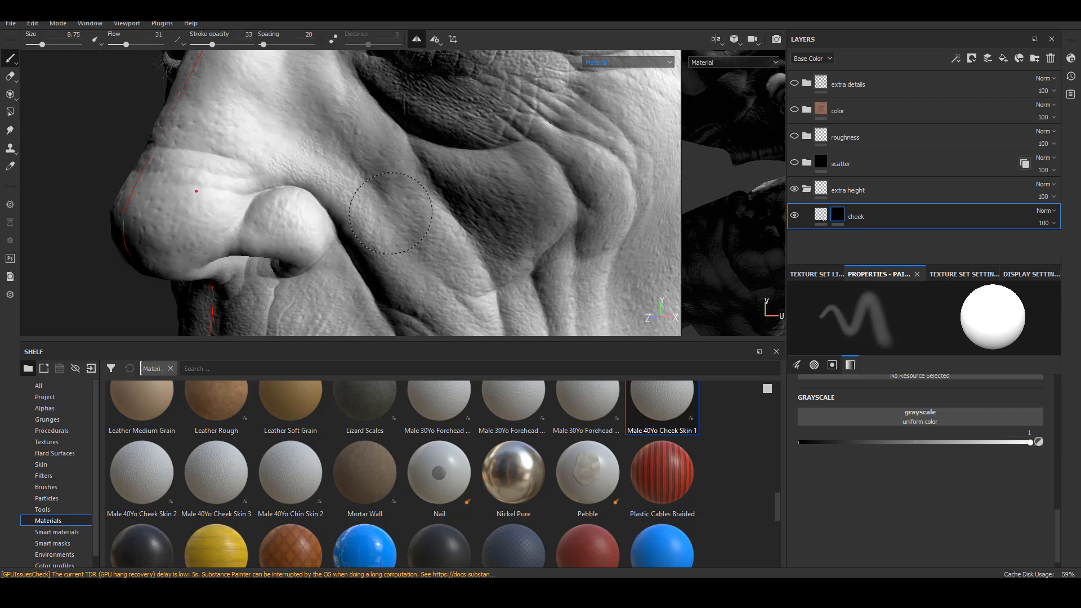
# Paint the cheek layer's mask over the nose and cheeks with symmetry, using a brush size of 11.54
pyautogui.keyDown('alt'); pyautogui.moveTo(320, 159); pyautogui.dragTo(341, 186); pyautogui.keyUp('alt')
pyautogui.keyDown('alt'); pyautogui.moveTo(341, 186); pyautogui.dragTo(340, 174, button='right'); pyautogui.keyUp('alt')
pyautogui.moveTo(42, 44); pyautogui.dragTo(45, 44)
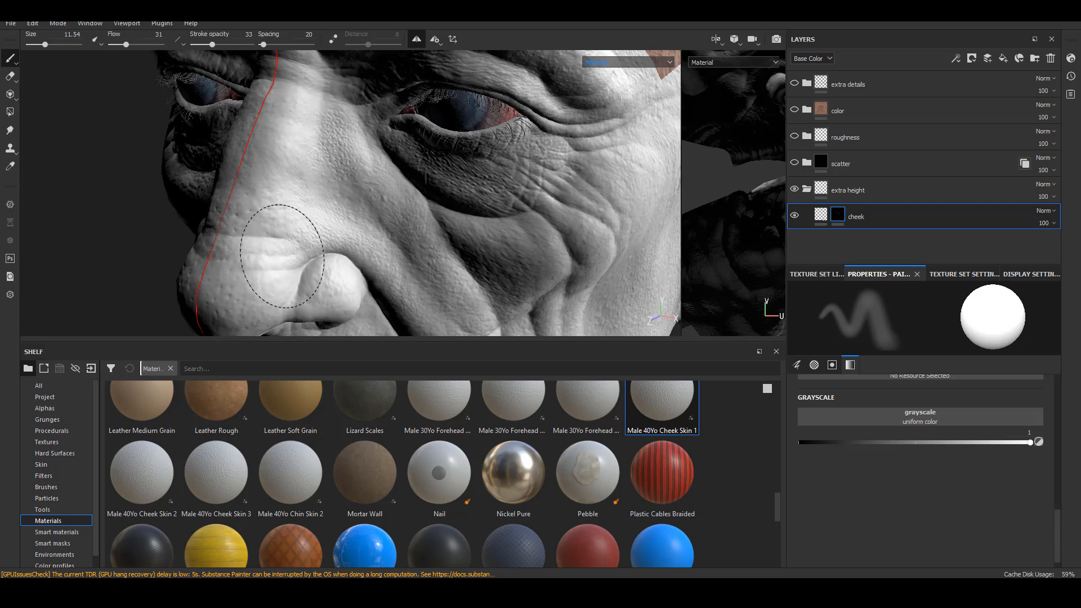
pyautogui.keyDown('alt'); pyautogui.moveTo(289, 229); pyautogui.dragTo(372, 146); pyautogui.keyUp('alt')
pyautogui.moveTo(447, 222)
pyautogui.keyDown('alt'); pyautogui.mouseDown()
pyautogui.moveTo(417, 172)
pyautogui.moveTo(322, 137)
pyautogui.mouseUp(); pyautogui.keyUp('alt')
pyautogui.keyDown('alt'); pyautogui.moveTo(371, 164); pyautogui.dragTo(341, 175); pyautogui.keyUp('alt')
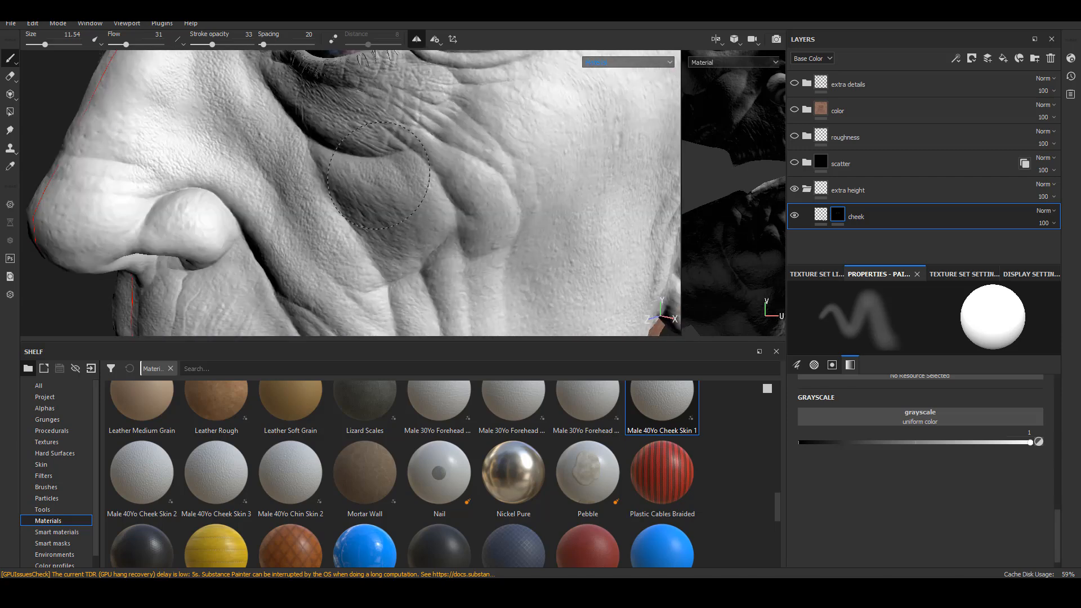
pyautogui.moveTo(436, 187)
pyautogui.keyDown('alt'); pyautogui.mouseDown()
pyautogui.moveTo(425, 204)
pyautogui.moveTo(338, 176)
pyautogui.mouseUp(); pyautogui.keyUp('alt')
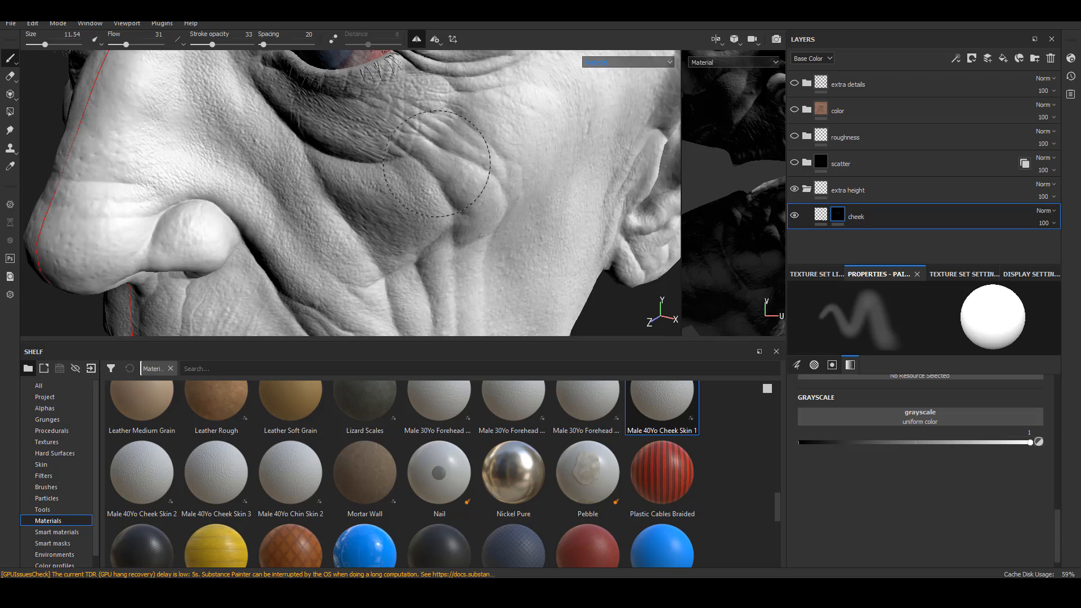
pyautogui.keyDown('alt'); pyautogui.moveTo(479, 179); pyautogui.dragTo(414, 160); pyautogui.keyUp('alt')
pyautogui.moveTo(501, 161)
pyautogui.keyDown('alt'); pyautogui.mouseDown()
pyautogui.moveTo(490, 192)
pyautogui.moveTo(411, 196)
pyautogui.mouseUp(); pyautogui.keyUp('alt')
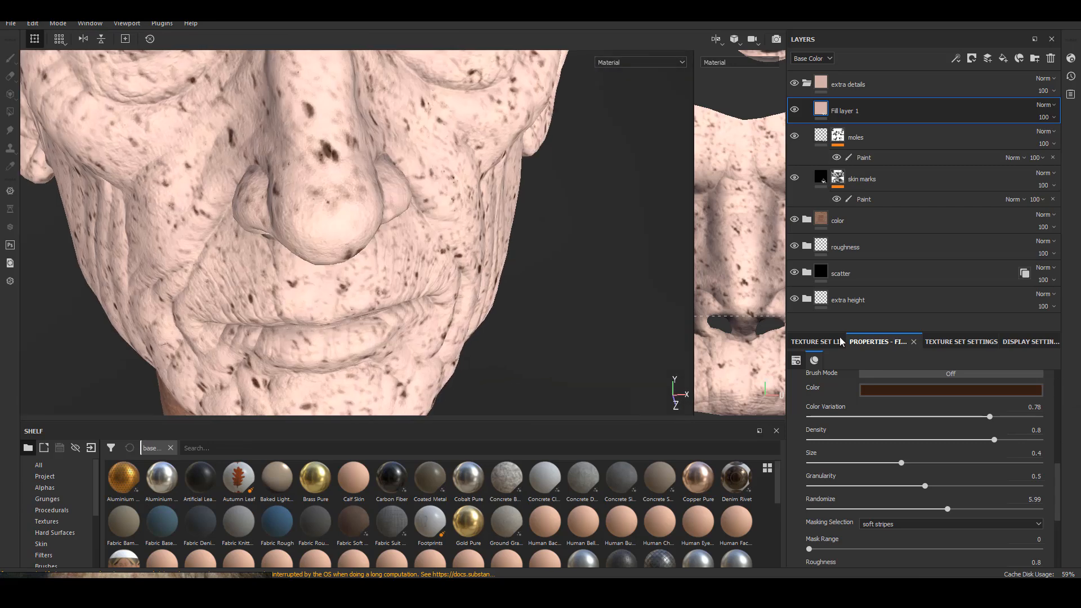
# Set the freckle color on the fill layer in extra details to dark reddish brown (R 0.263, G 0.119, B 0.061)
pyautogui.click(951, 390)
pyautogui.click(989, 480)
pyautogui.click(990, 482)
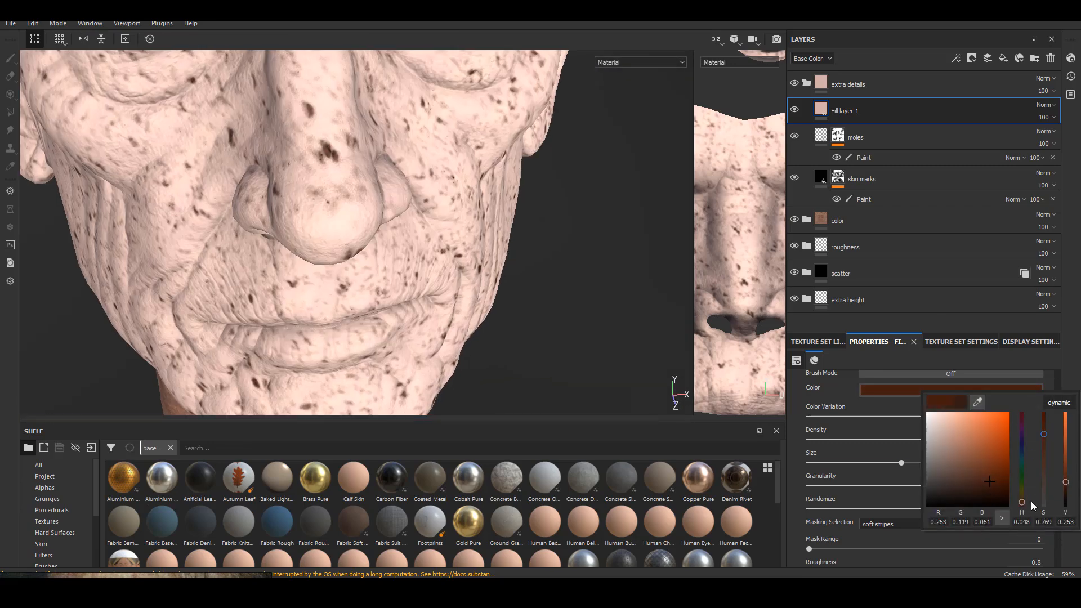
pyautogui.click(857, 402)
# Turn off Add Skin for the freckles material and raise its density to 1
pyautogui.scroll(3, 857, 402)
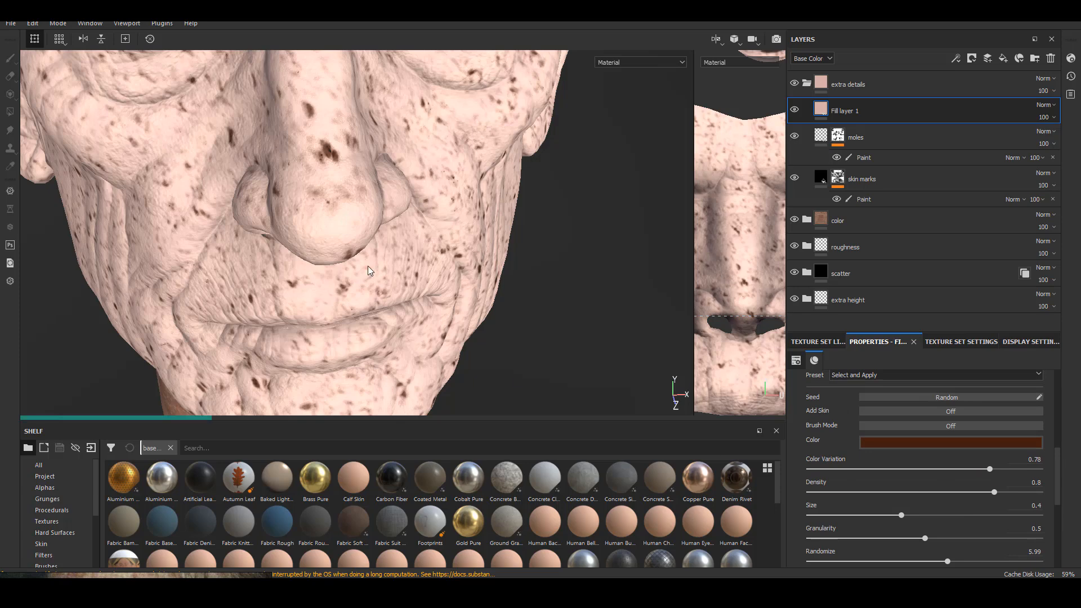
pyautogui.keyDown('alt'); pyautogui.moveTo(417, 234); pyautogui.dragTo(419, 317, button='right'); pyautogui.keyUp('alt')
pyautogui.keyDown('alt'); pyautogui.moveTo(419, 318); pyautogui.dragTo(349, 278); pyautogui.keyUp('alt')
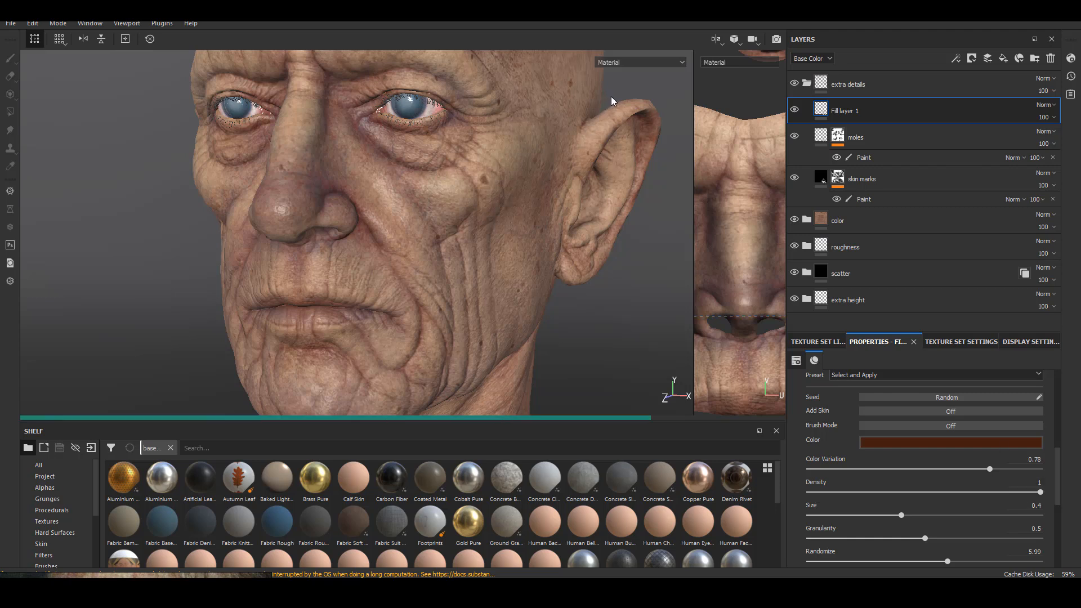
# Set the freckle layer's UV scale to 2 and the freckle size to 0.5
pyautogui.scroll(-5, 926, 406)
pyautogui.scroll(1, 926, 400)
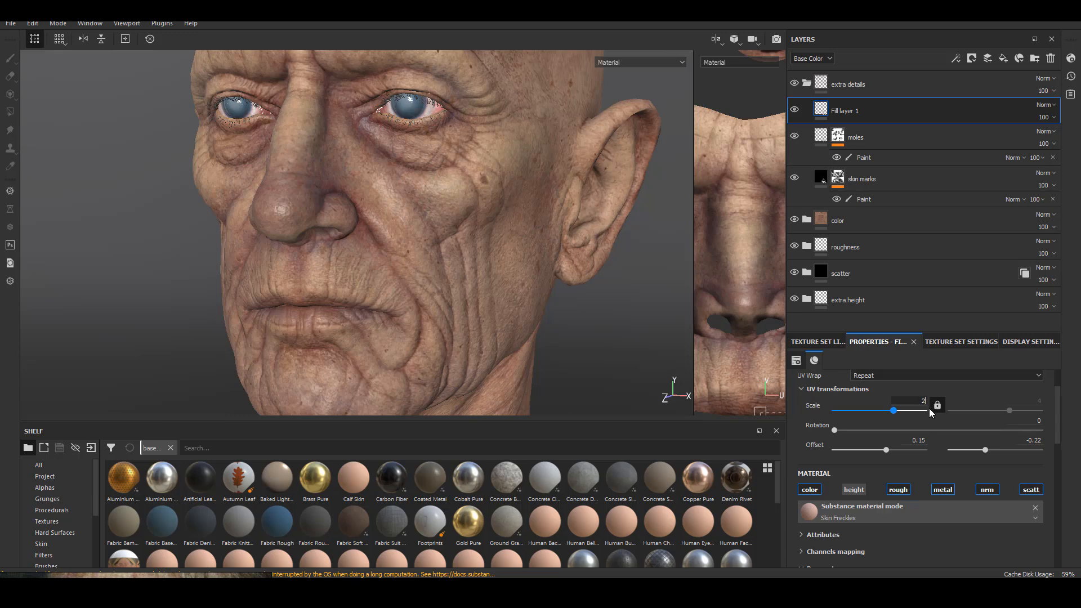
pyautogui.scroll(-6, 1059, 435)
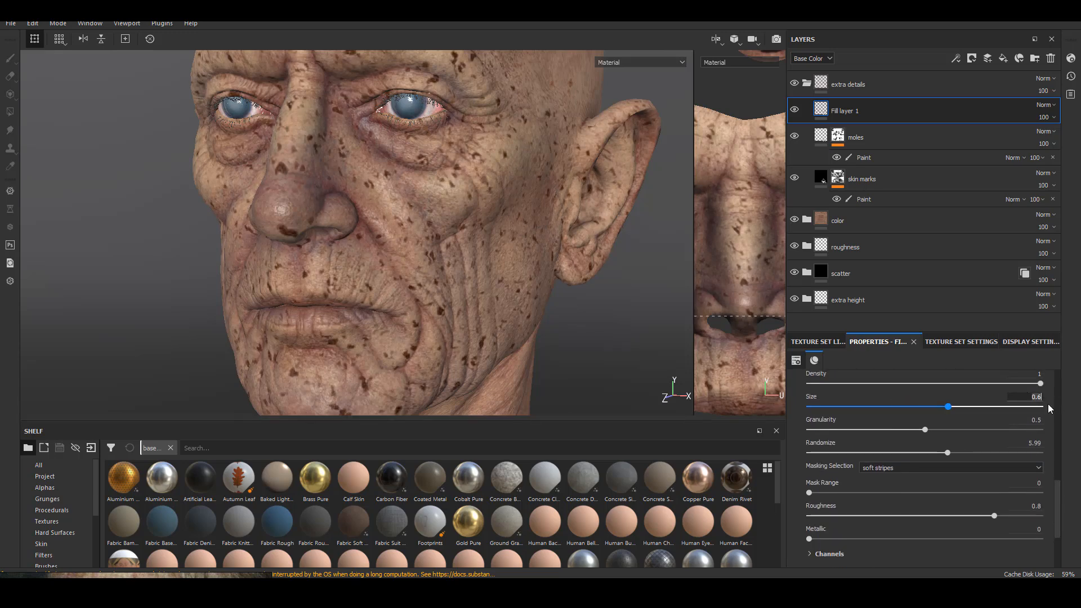
pyautogui.press('Return')
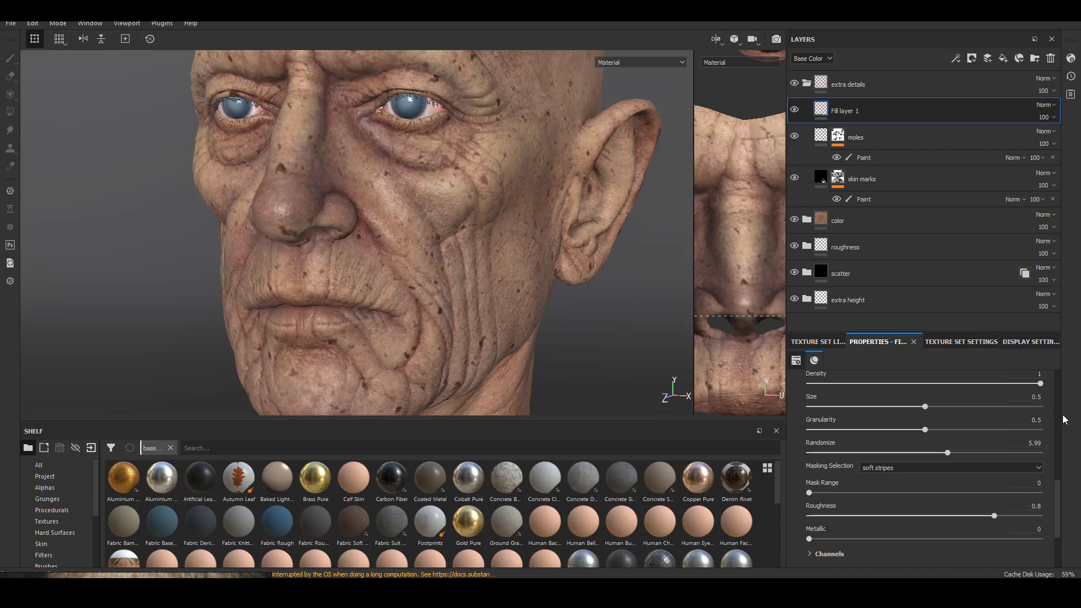
# Decrease the freckle layer's horizontal UV offset to reposition the spots on the face
pyautogui.moveTo(1058, 499); pyautogui.dragTo(1009, 369)
pyautogui.moveTo(886, 437); pyautogui.dragTo(874, 435)
pyautogui.scroll(-1, 1054, 501)
pyautogui.scroll(1, 1042, 467)
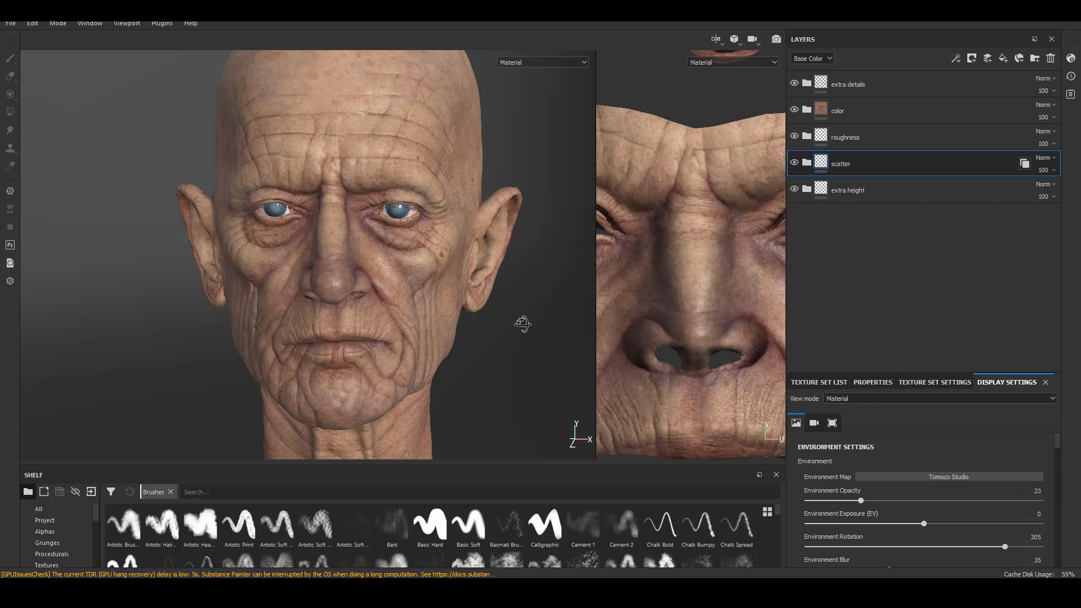
# Display only the Scattering channel in the viewport and examine it on the head and ear
pyautogui.keyDown('alt'); pyautogui.moveTo(517, 321); pyautogui.dragTo(524, 321); pyautogui.keyUp('alt')
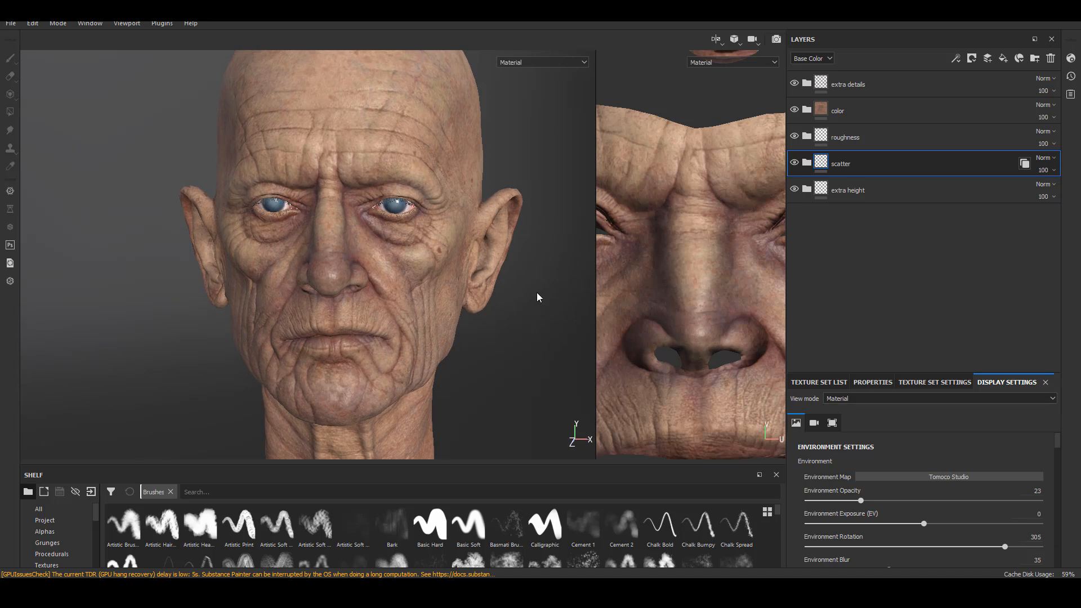
pyautogui.keyDown('alt'); pyautogui.moveTo(537, 294); pyautogui.dragTo(537, 300, button='middle'); pyautogui.keyUp('alt')
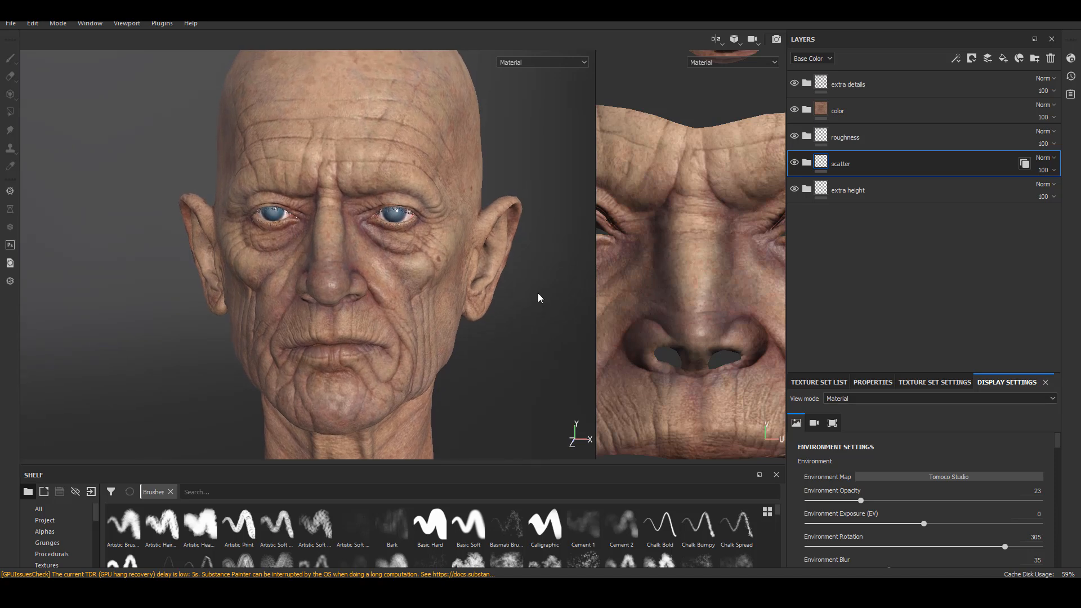
pyautogui.keyDown('alt'); pyautogui.moveTo(538, 302); pyautogui.dragTo(538, 309, button='right'); pyautogui.keyUp('alt')
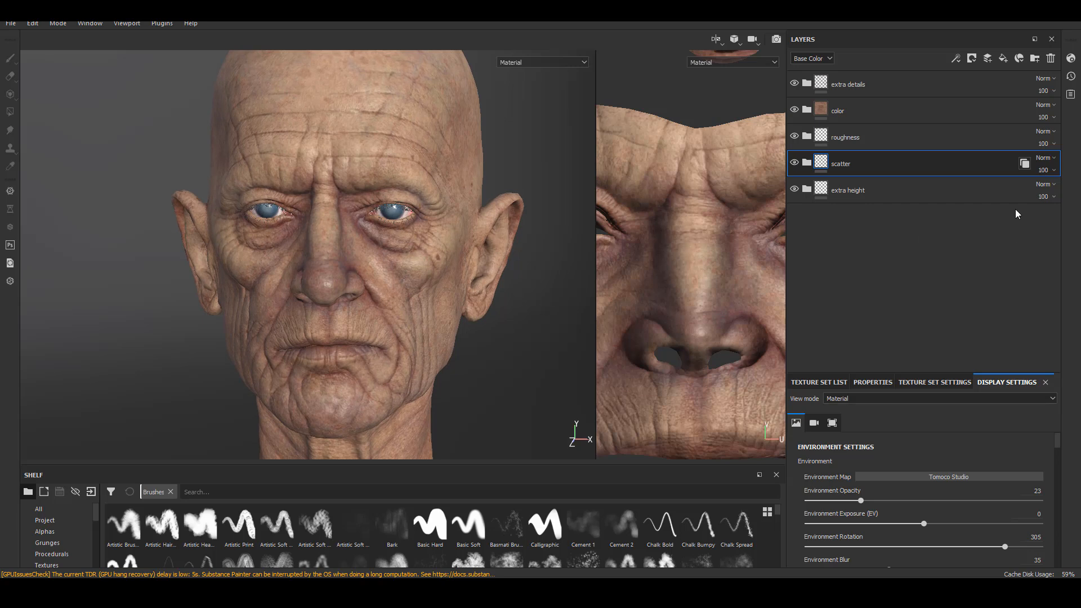
pyautogui.click(935, 165)
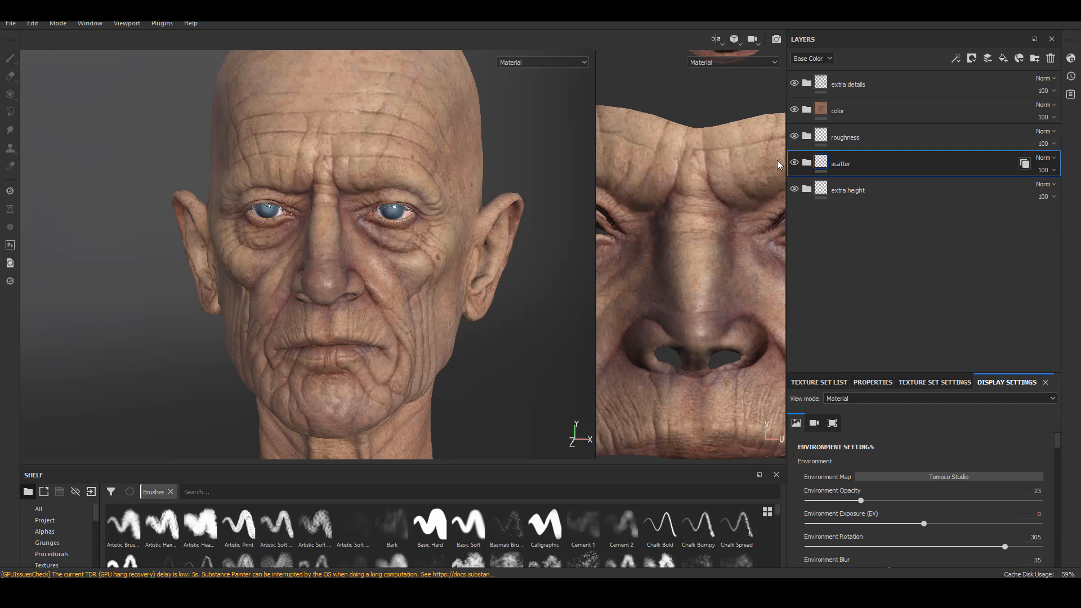
pyautogui.click(558, 61)
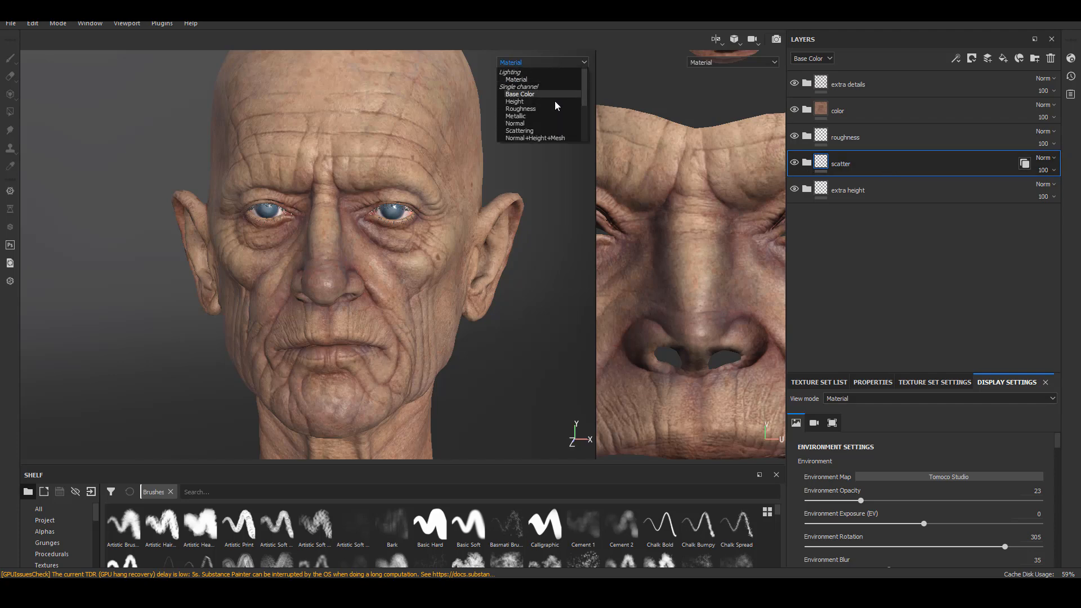
pyautogui.click(539, 130)
pyautogui.keyDown('alt'); pyautogui.moveTo(372, 285); pyautogui.dragTo(445, 276); pyautogui.keyUp('alt')
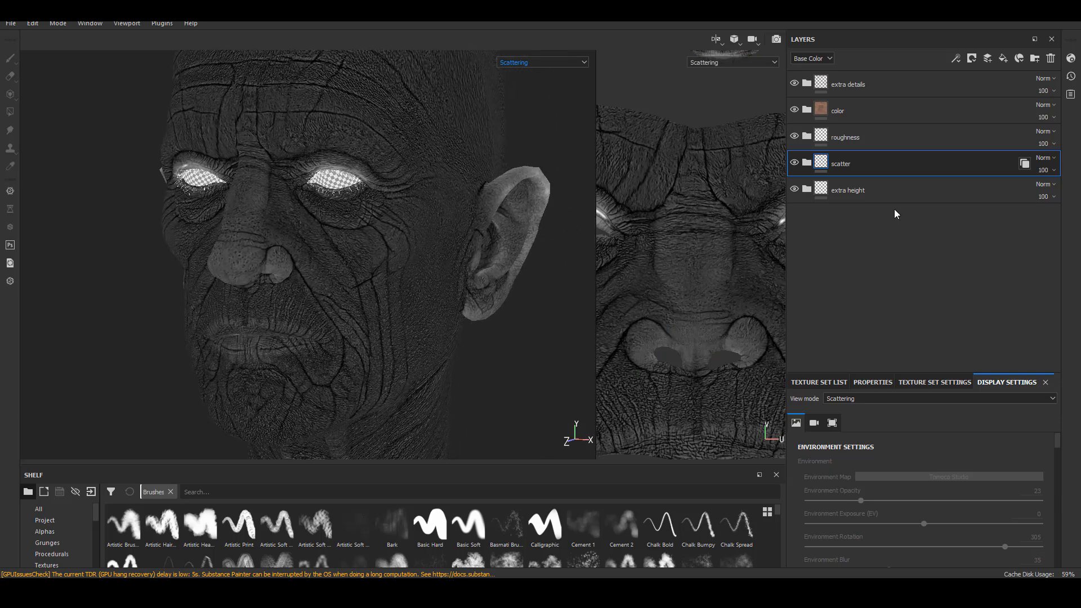
# Expand the scatter folder and hide the thick and face details layers to inspect base scatter alone
pyautogui.click(806, 163)
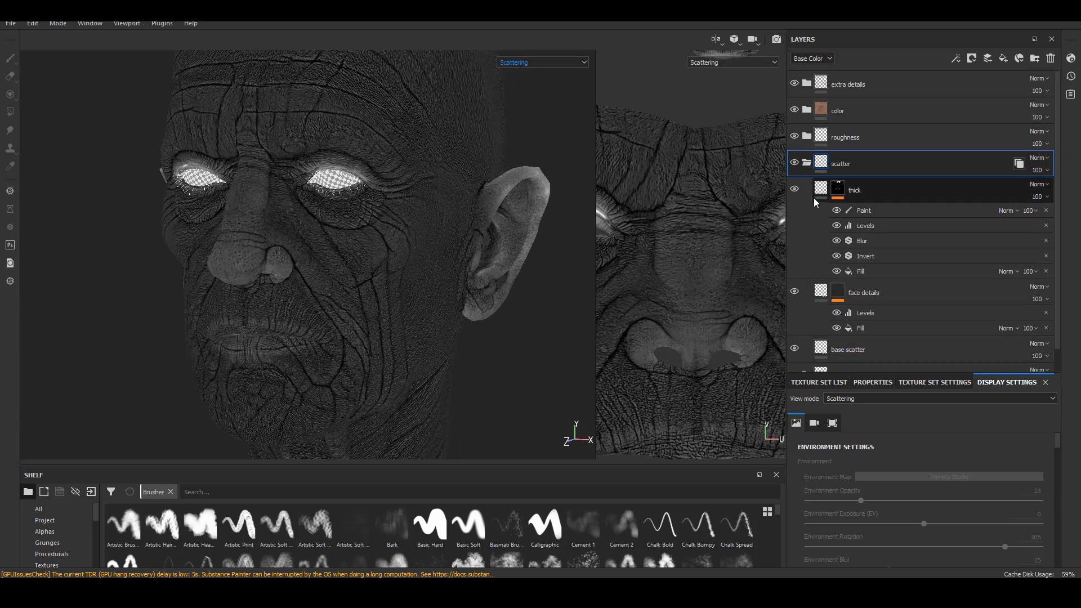
pyautogui.scroll(-1, 1059, 278)
pyautogui.click(795, 166)
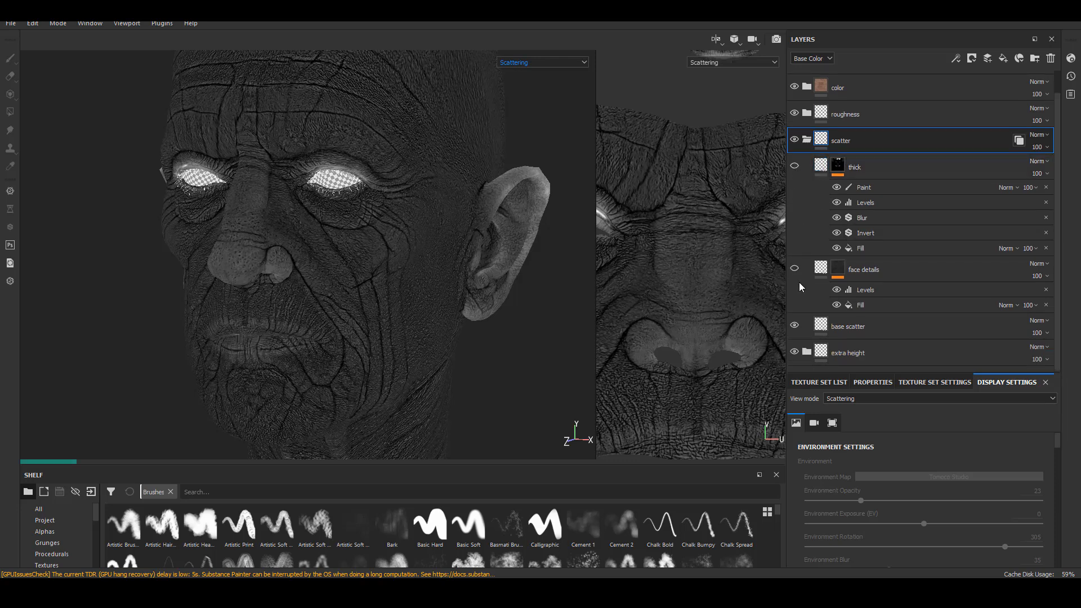
pyautogui.click(867, 325)
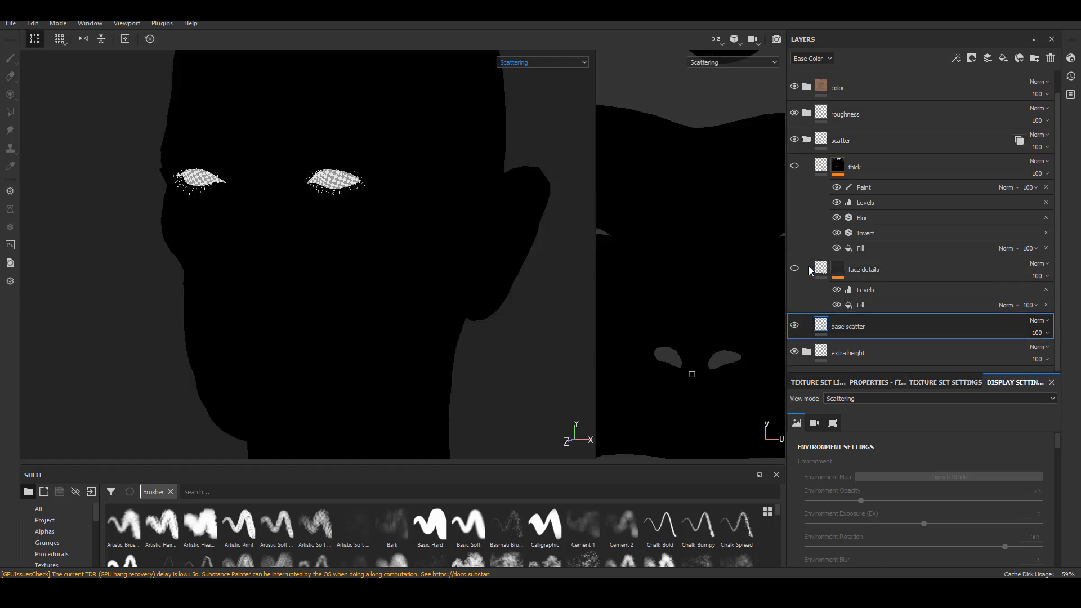
# Show the face details and thick layers again and examine what each contributes to the scattering
pyautogui.click(794, 269)
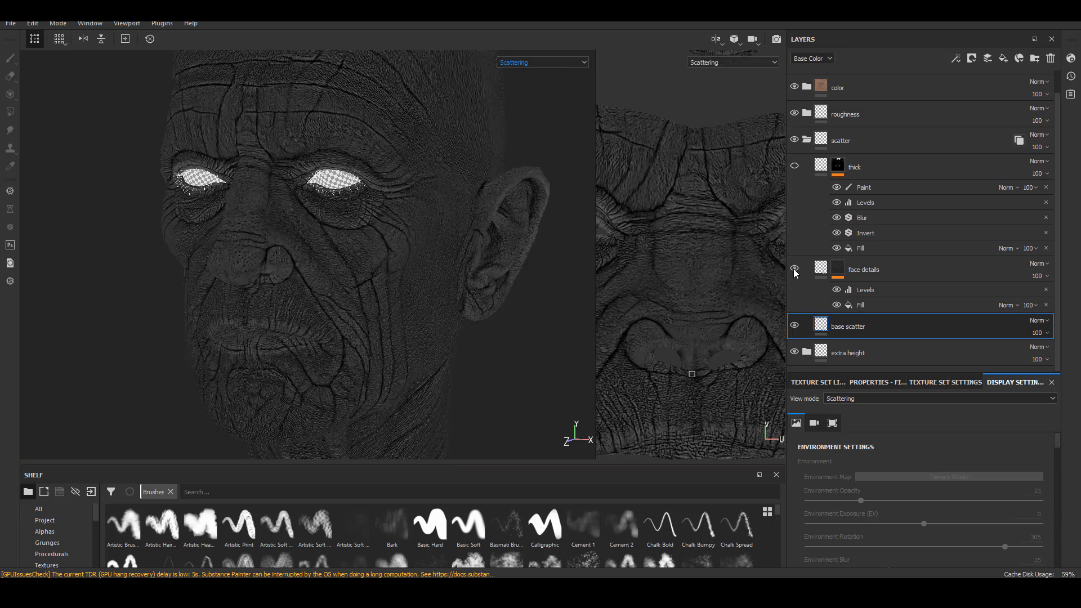
pyautogui.click(877, 269)
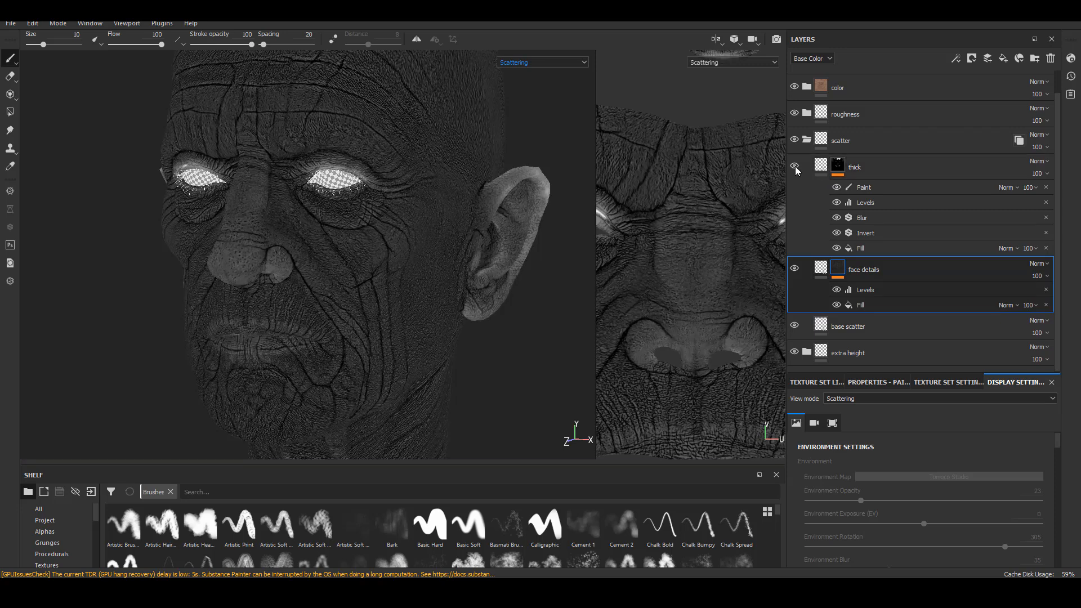
pyautogui.keyDown('alt'); pyautogui.moveTo(506, 370); pyautogui.dragTo(394, 321); pyautogui.keyUp('alt')
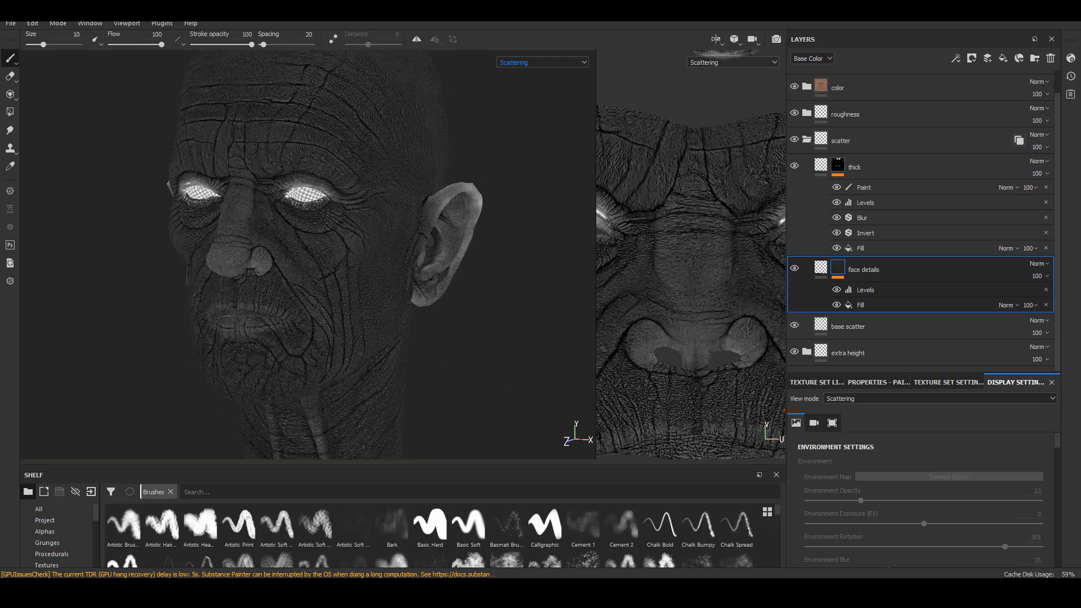
# Collapse the scatter folder and return the viewport to the full Material view
pyautogui.click(807, 141)
pyautogui.click(575, 66)
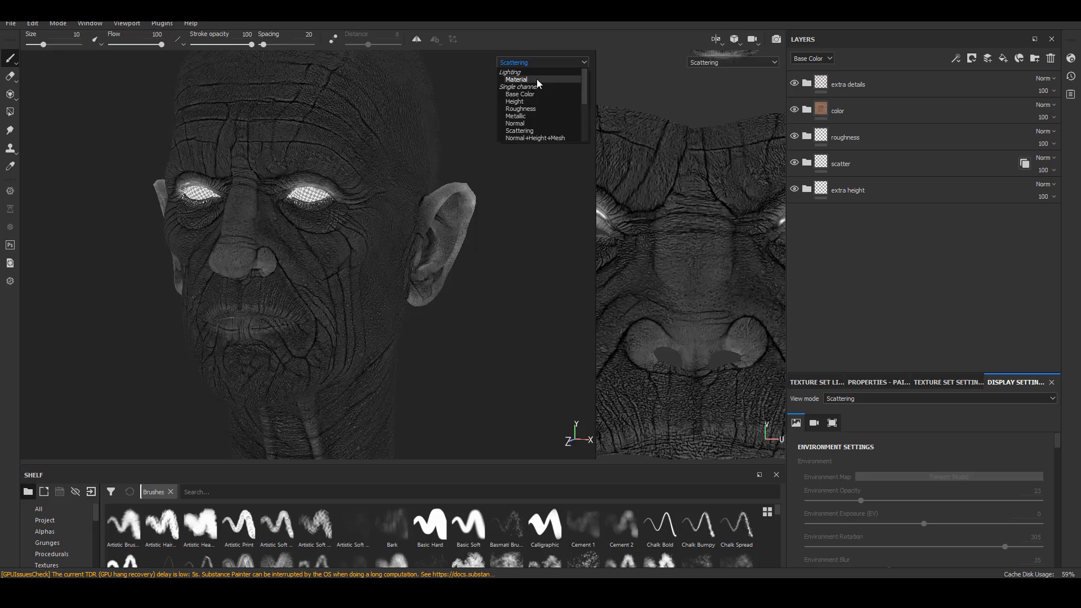
pyautogui.click(537, 84)
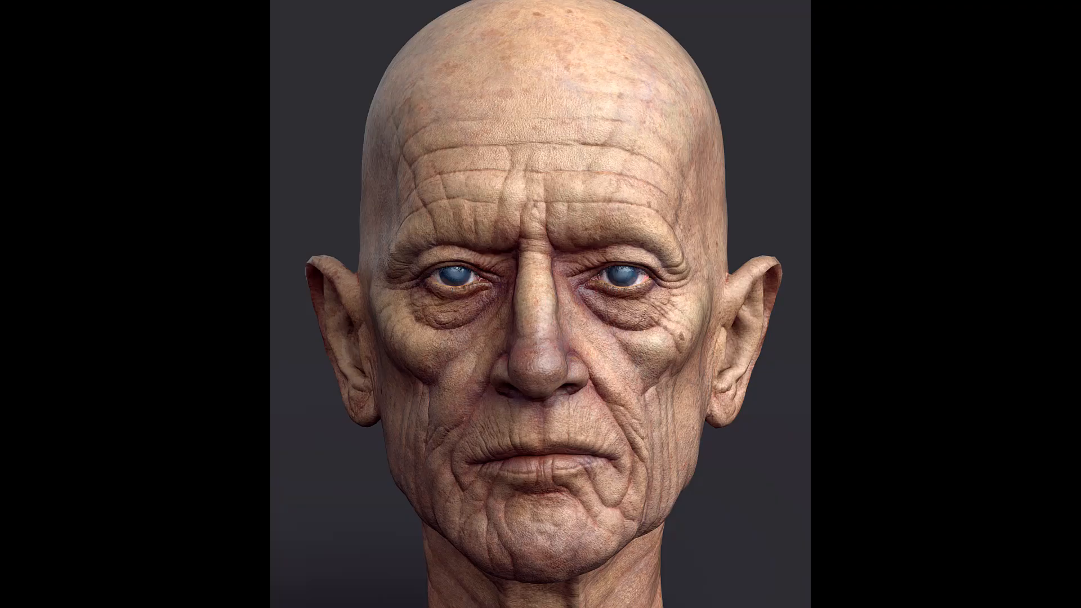